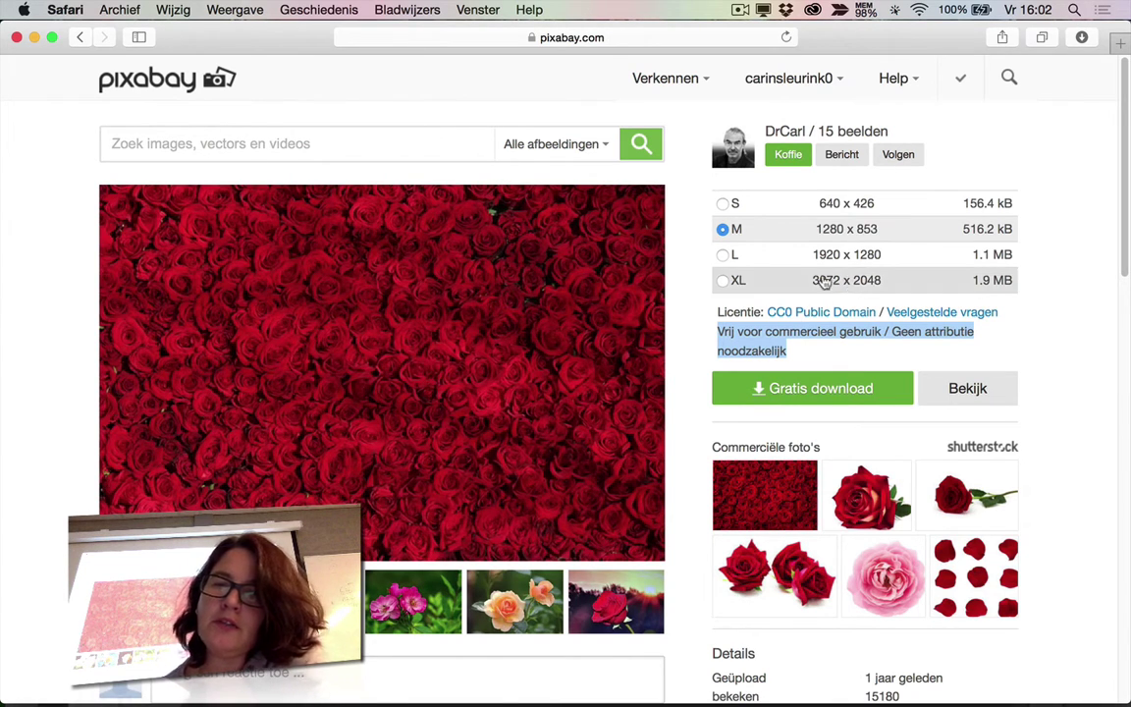
Choose the XL 3072 x 2048 size and highlight the free commercial-use licence text.
click(723, 282)
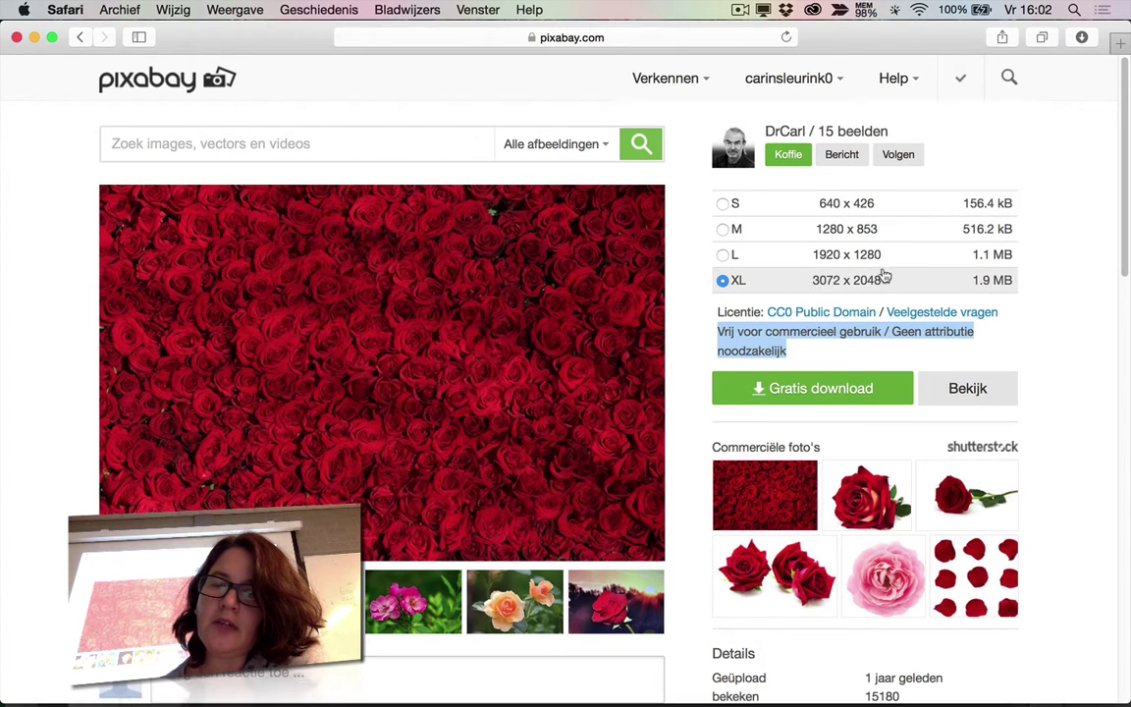
click(719, 333)
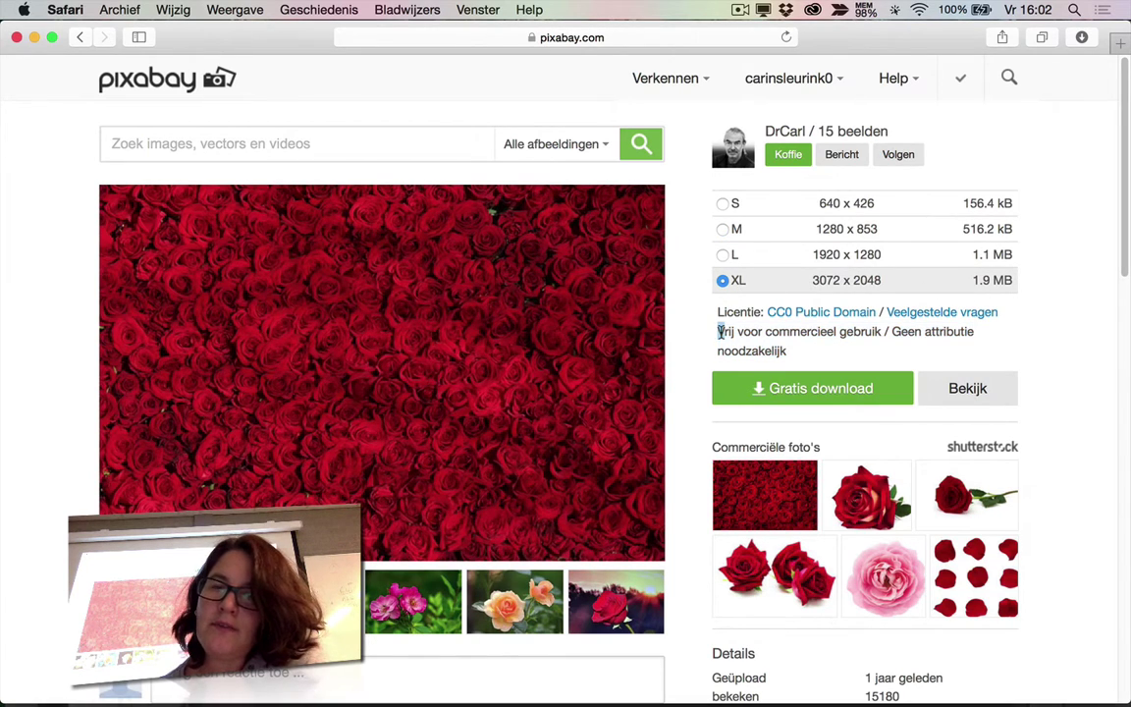
drag(719, 333, 832, 351)
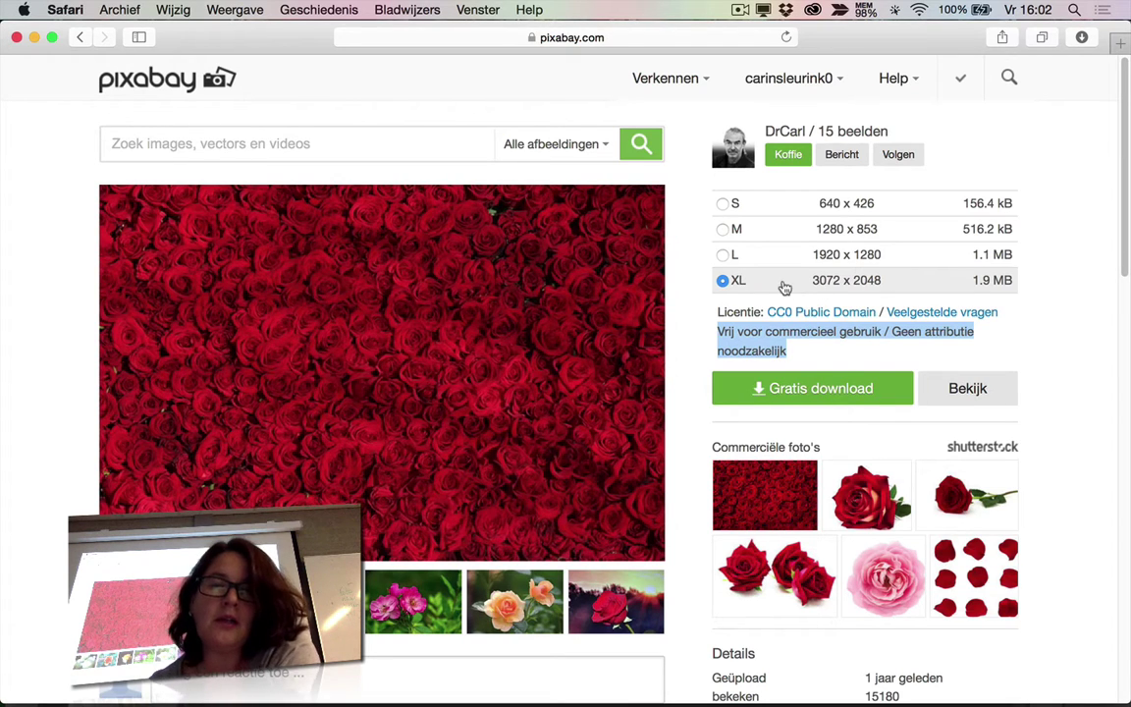
mouse_move(371, 702)
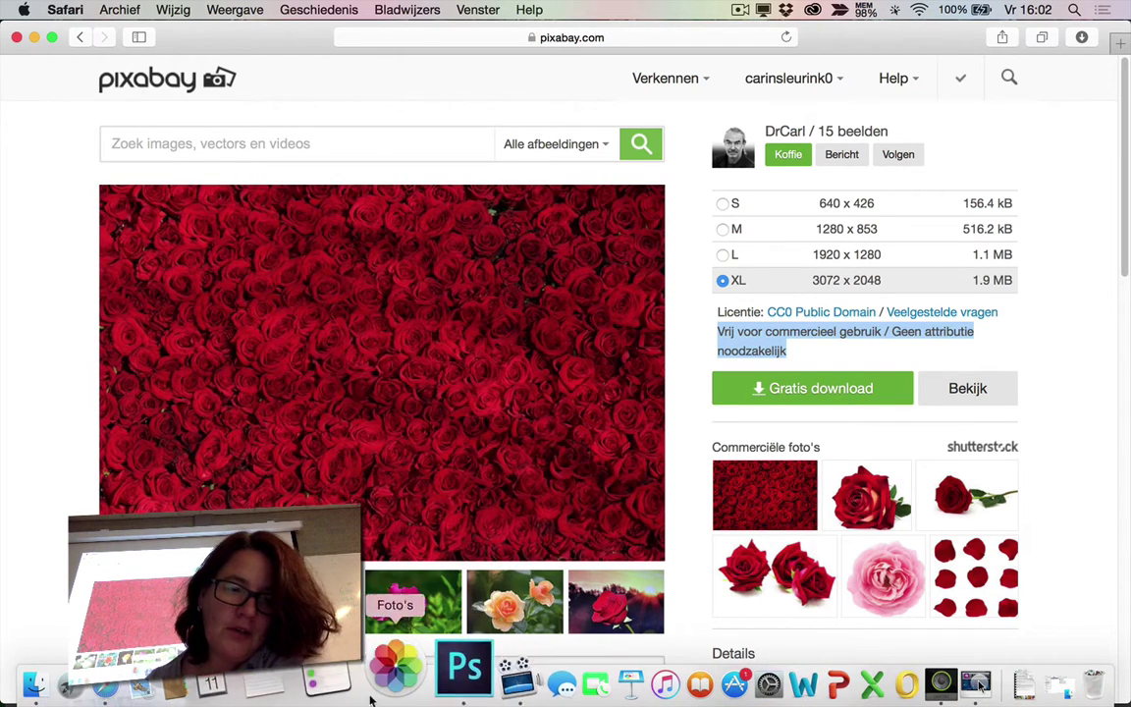
Create a new document using the Internationaal papier preset at A4, 300 pixels per inch.
click(419, 660)
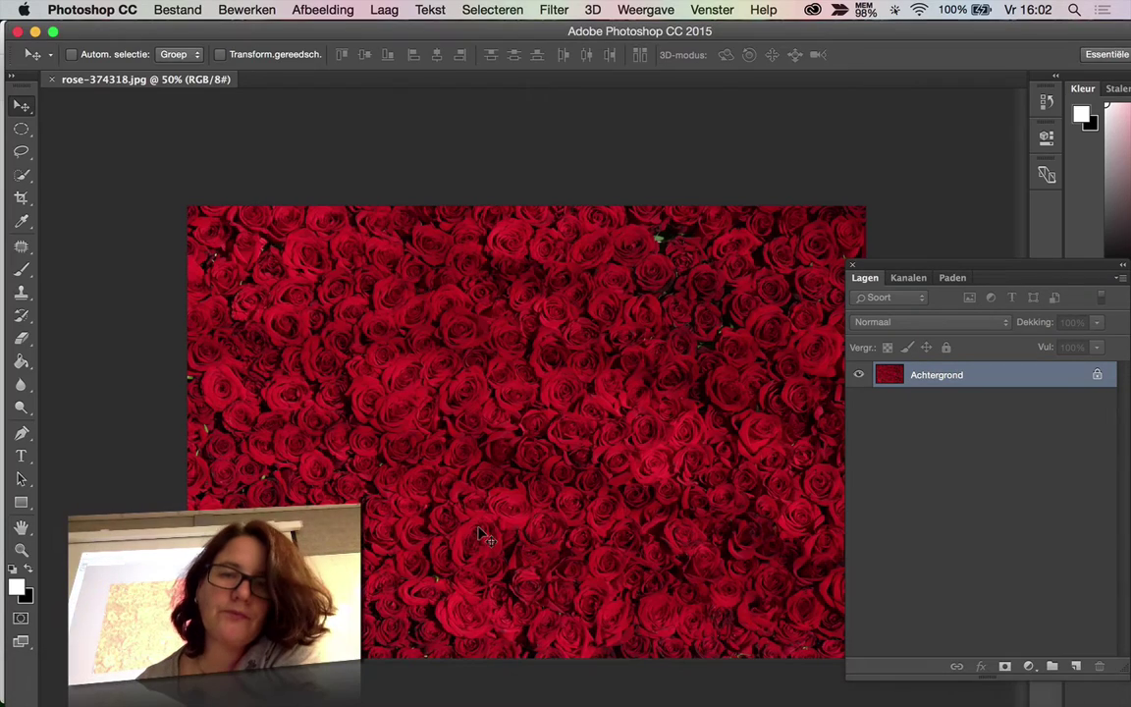
click(180, 10)
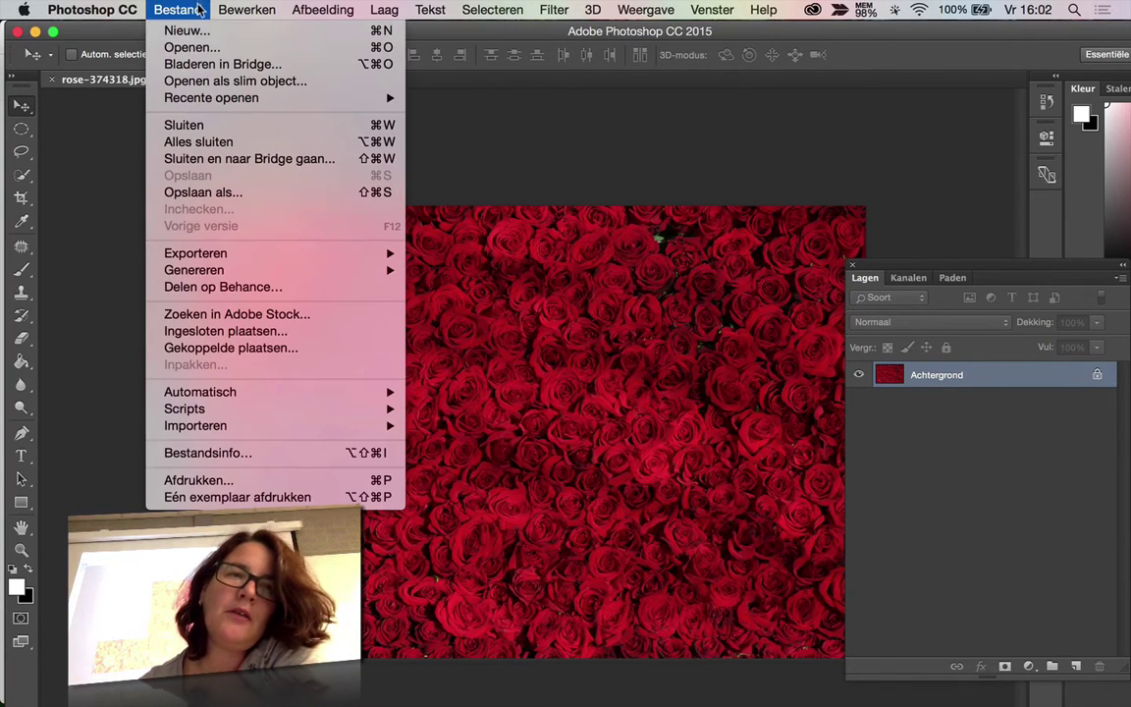
click(187, 31)
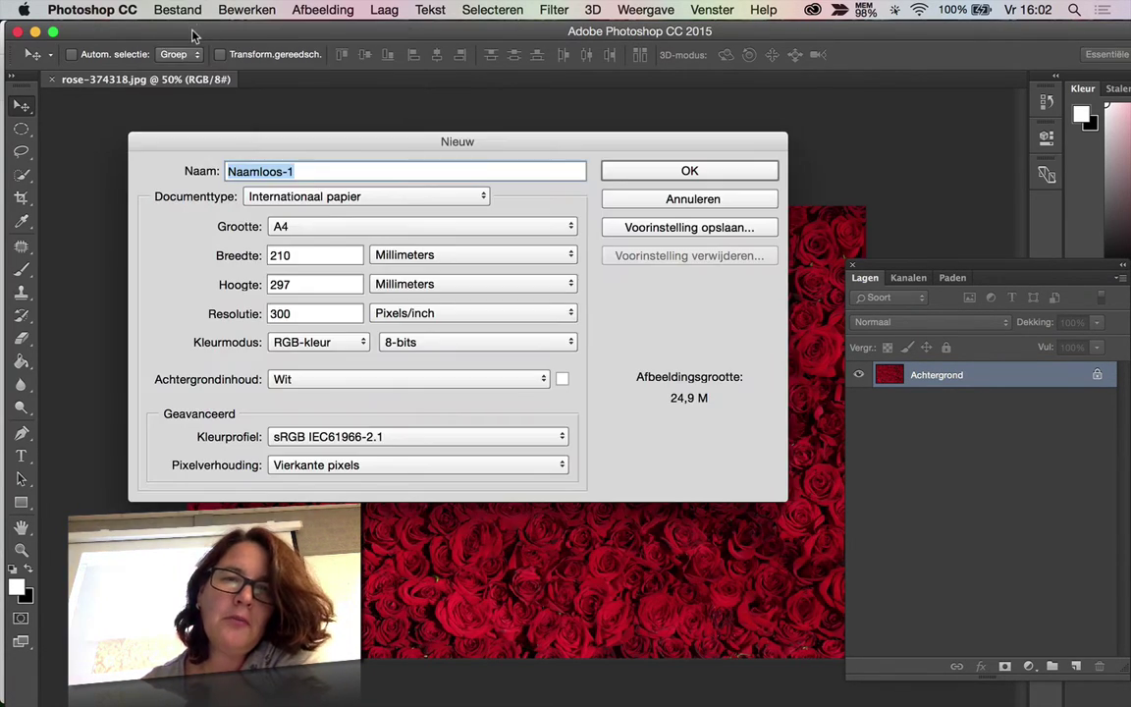
click(425, 197)
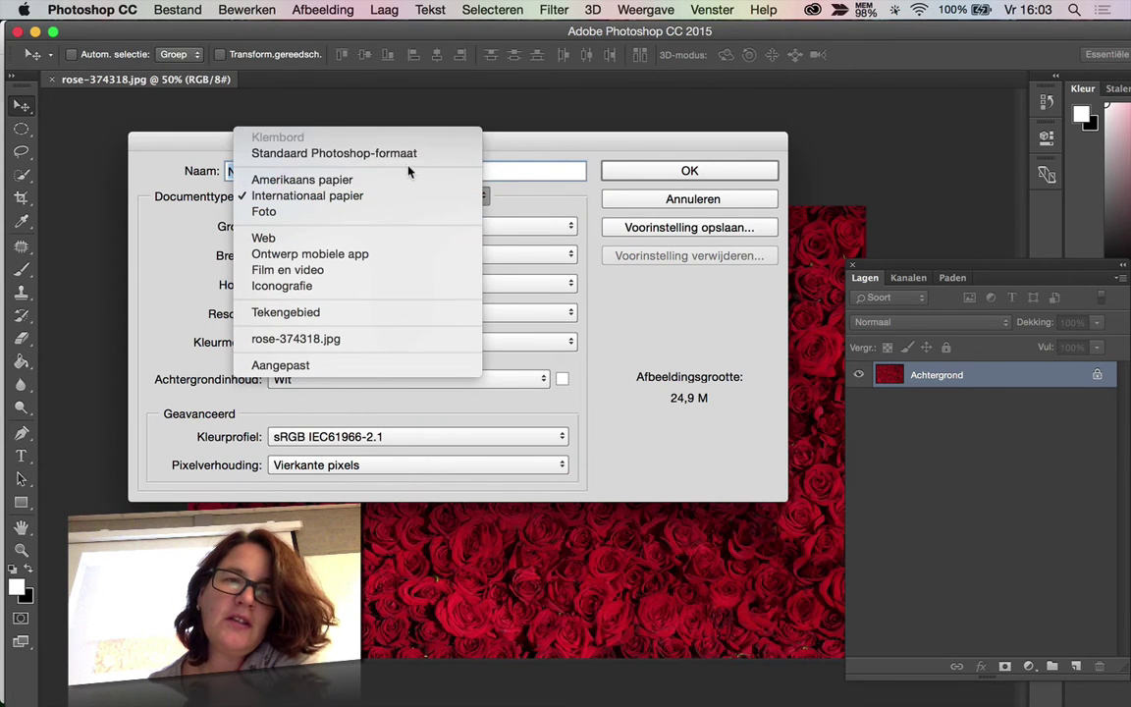
click(410, 156)
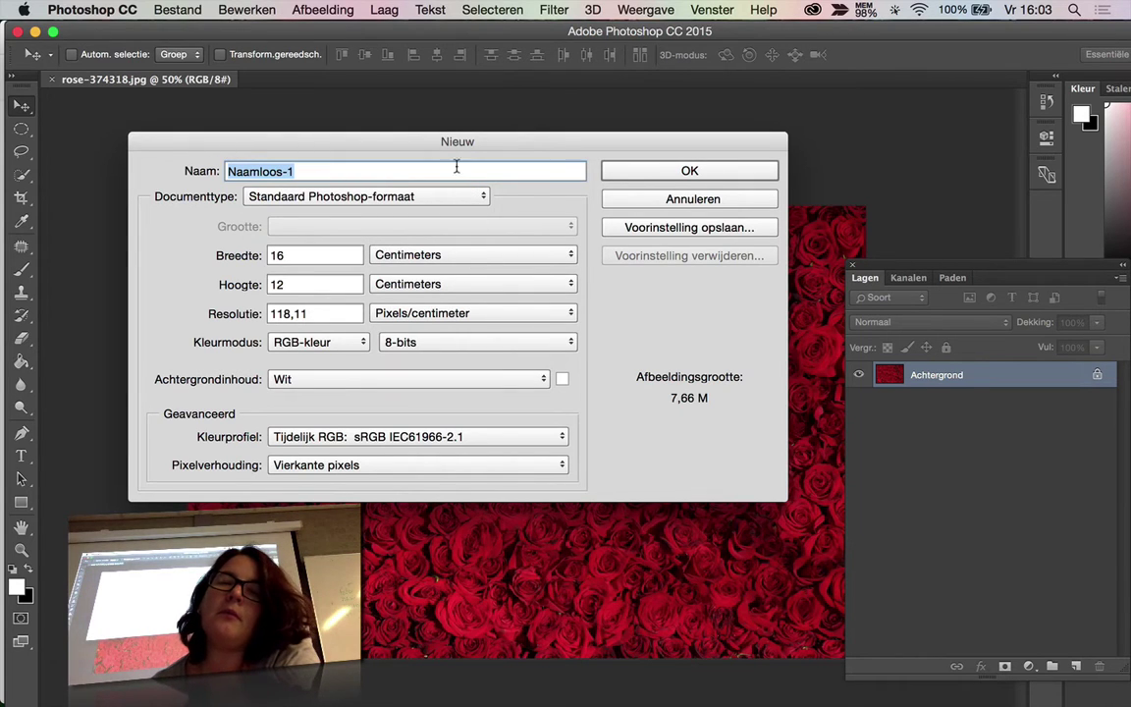
click(372, 195)
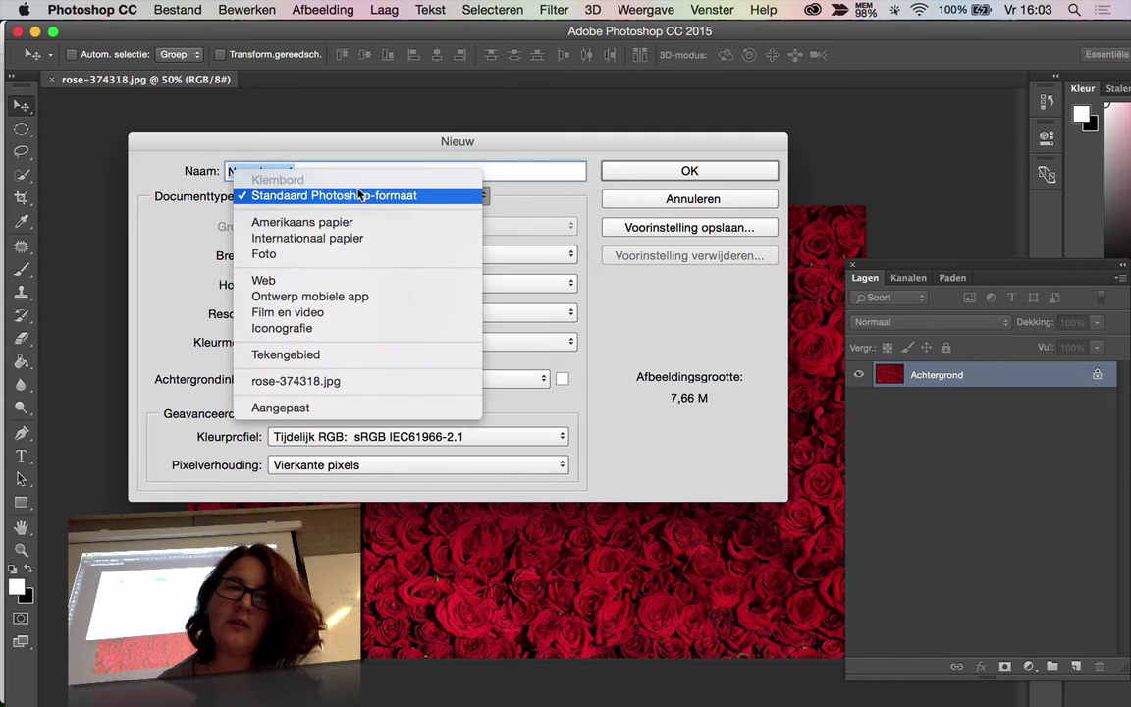
click(379, 240)
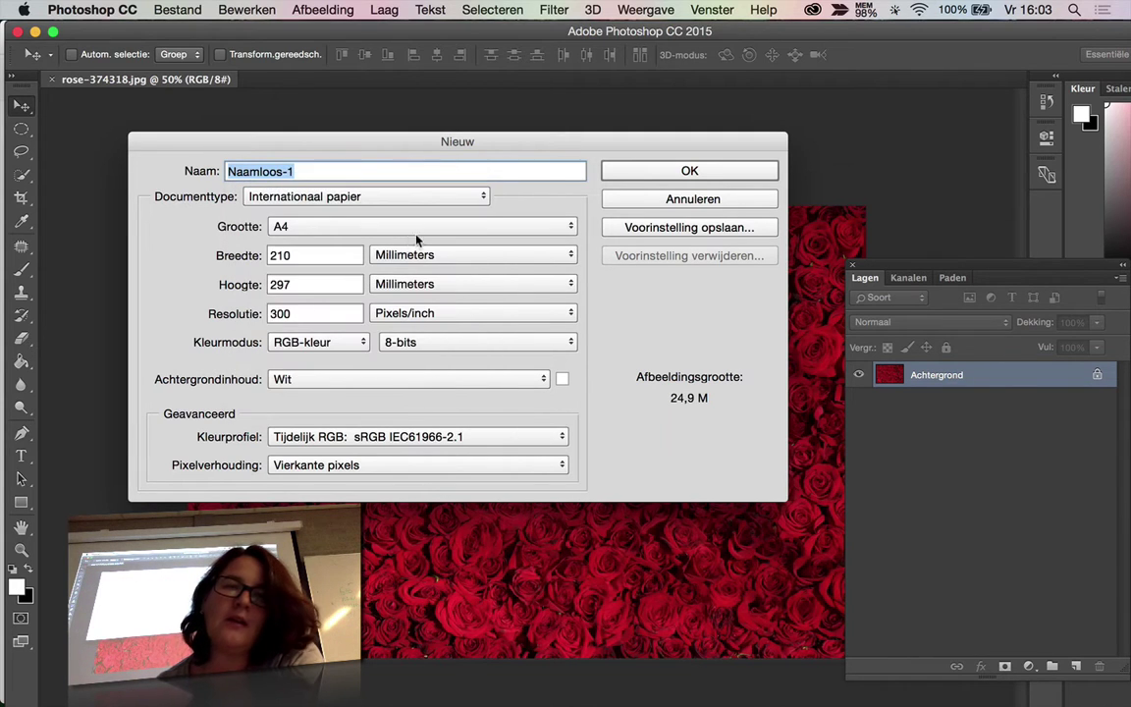
click(336, 230)
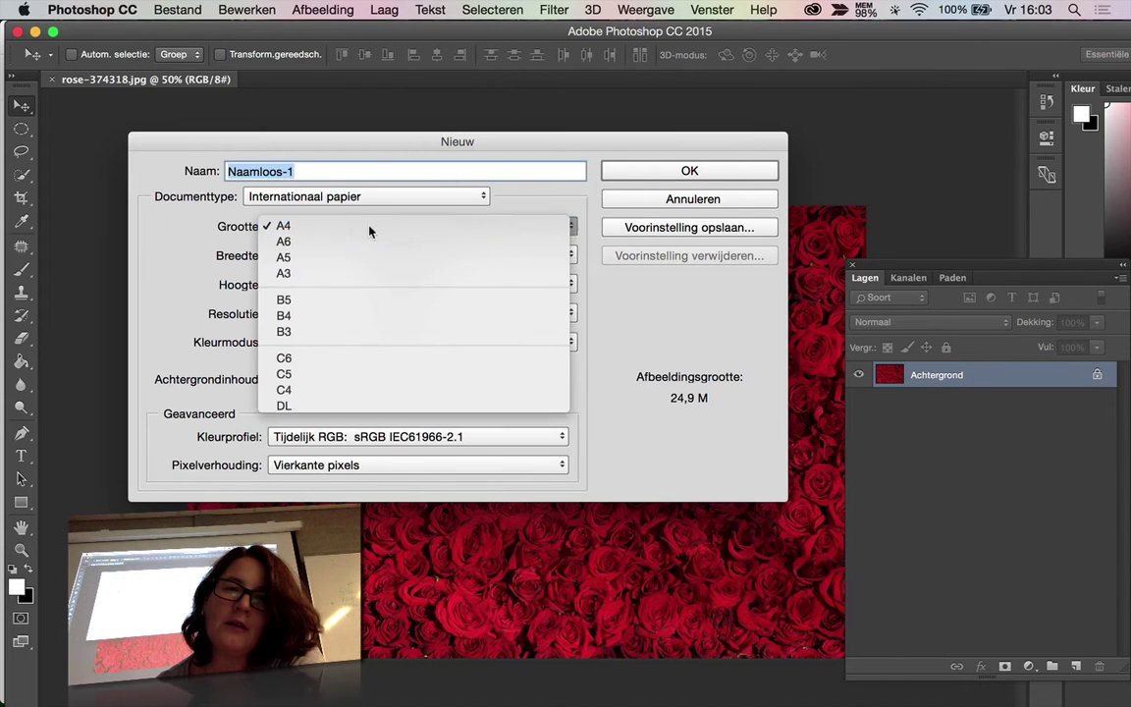
click(370, 228)
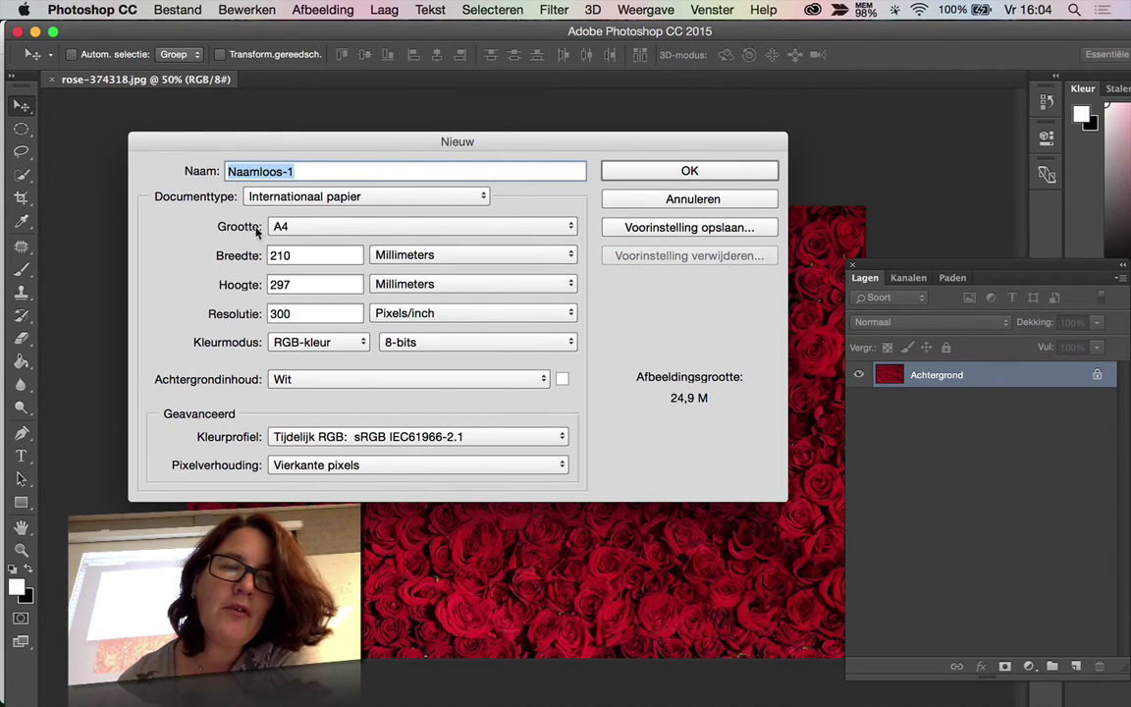
click(689, 171)
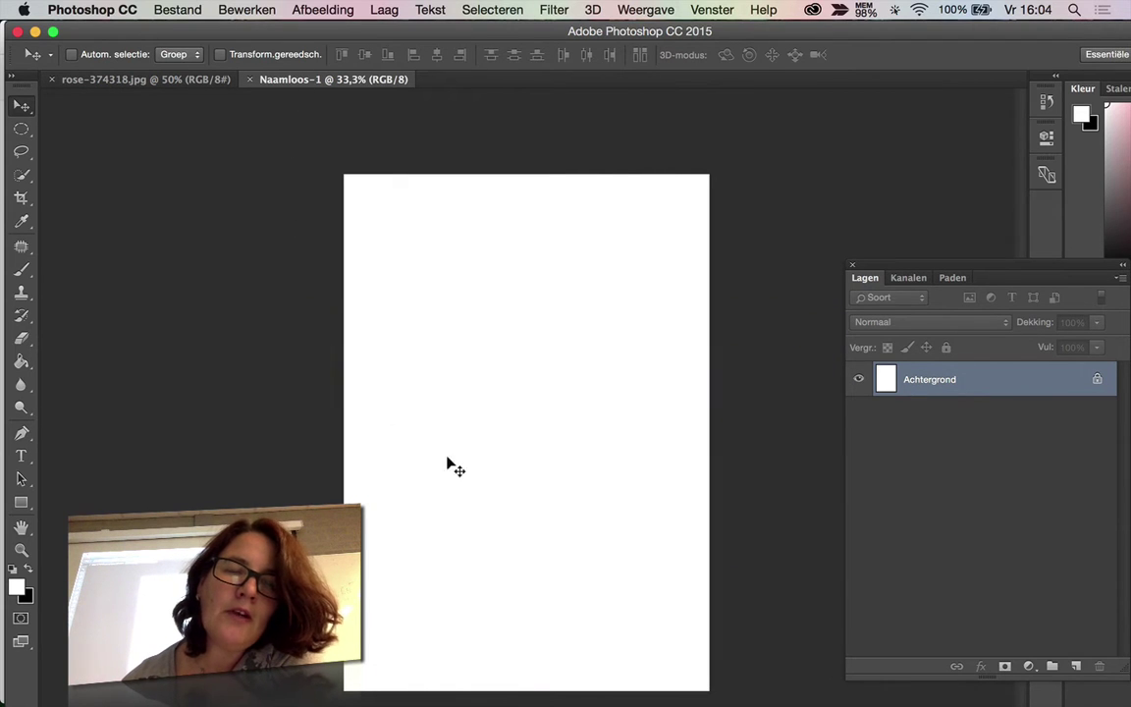
Rotate the Naamloos-1 canvas 90° clockwise into landscape A4.
click(323, 12)
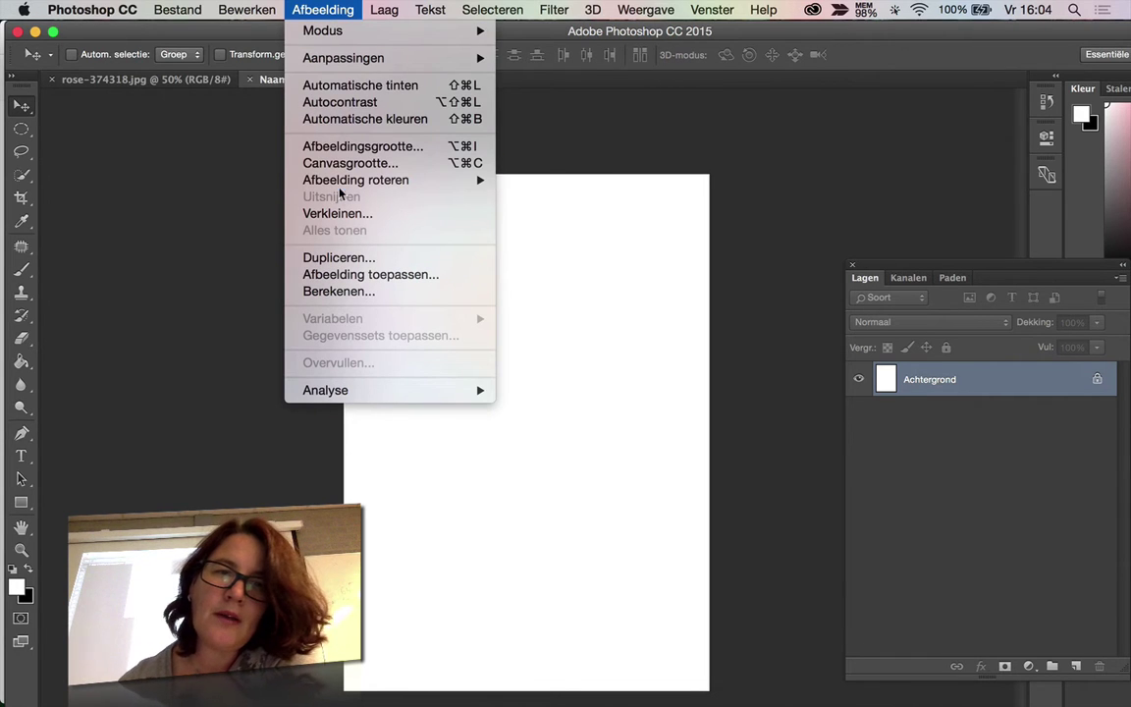
mouse_move(355, 179)
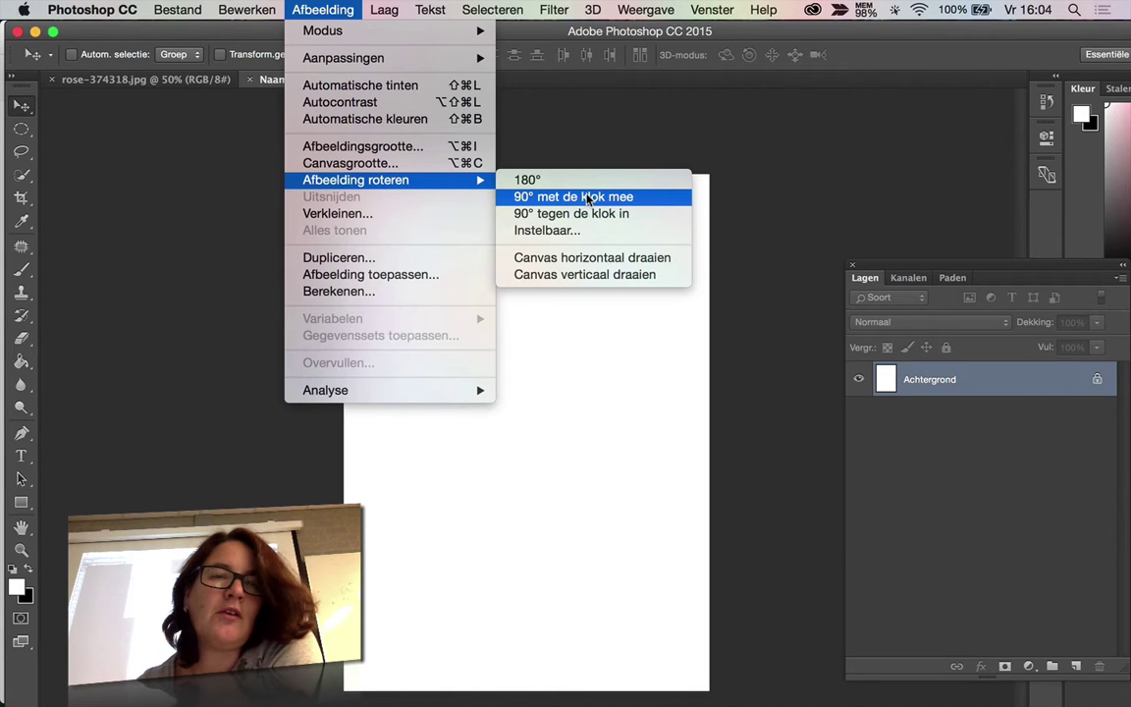
click(590, 200)
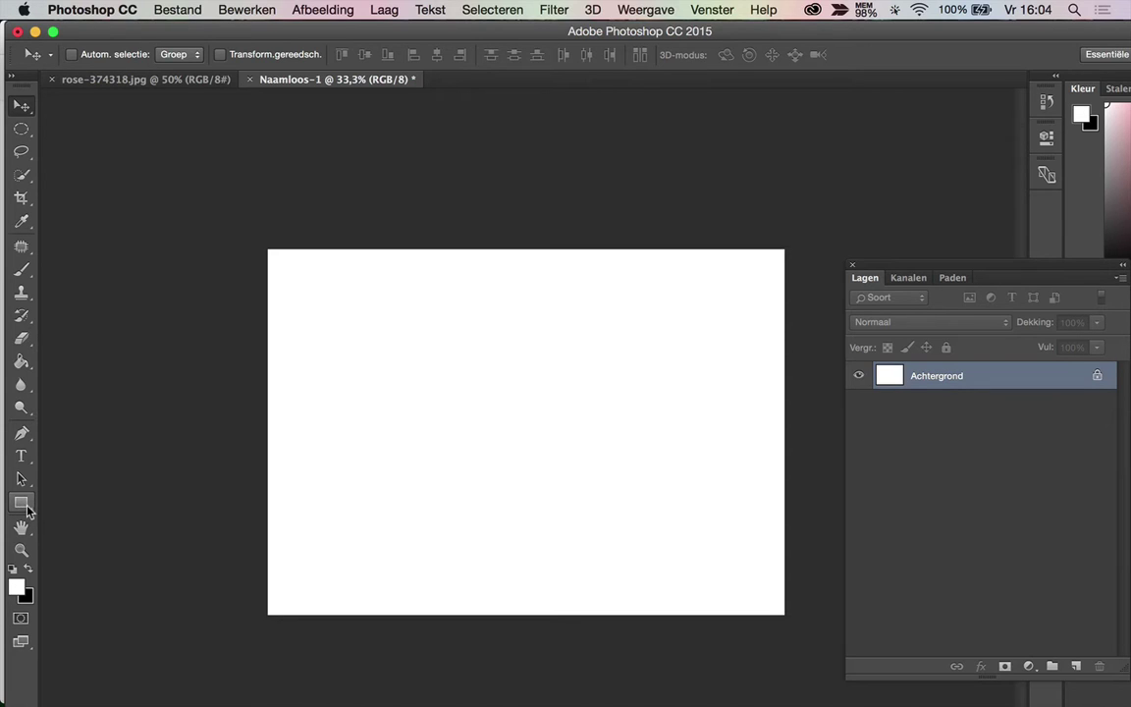
Select the Custom Shape tool with the heart shape from the shape library.
click(27, 510)
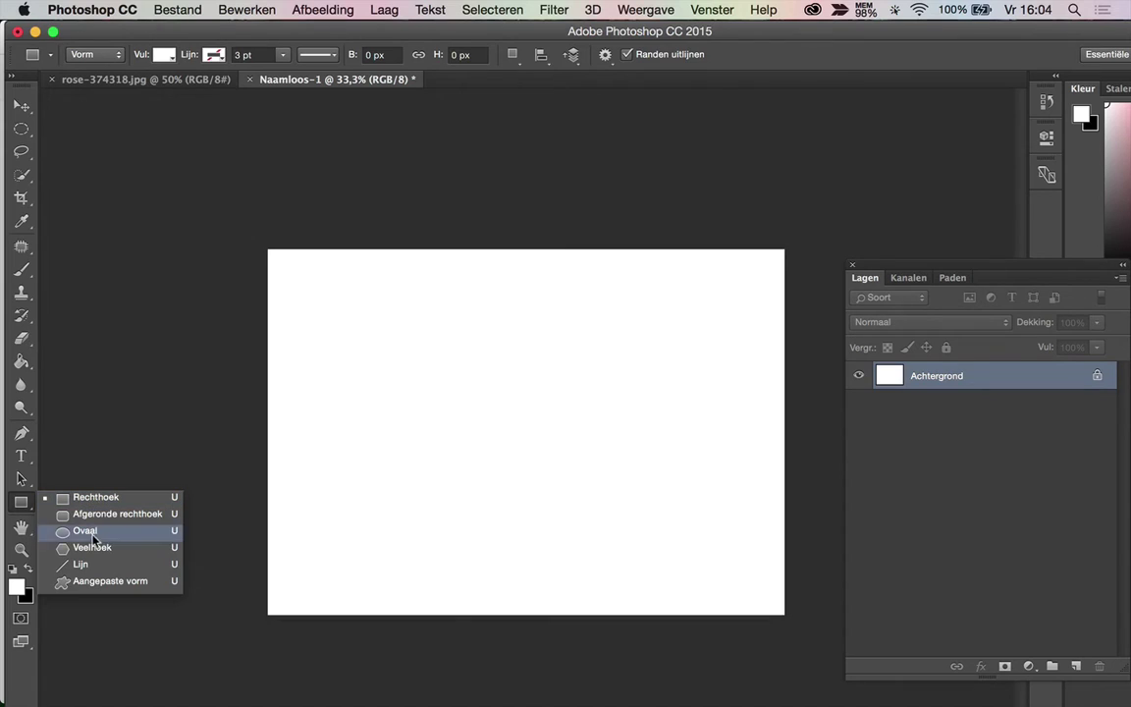
click(106, 583)
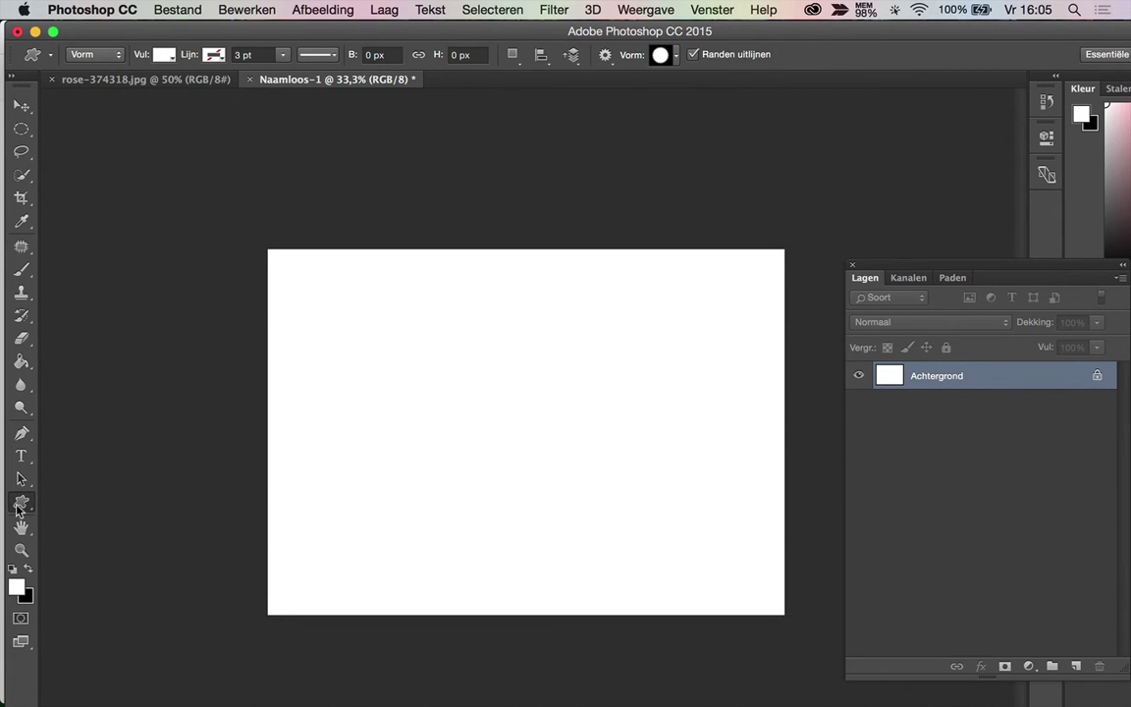
click(21, 501)
click(675, 57)
click(677, 57)
scroll(662, 108, up, 3)
scroll(667, 89, up, 3)
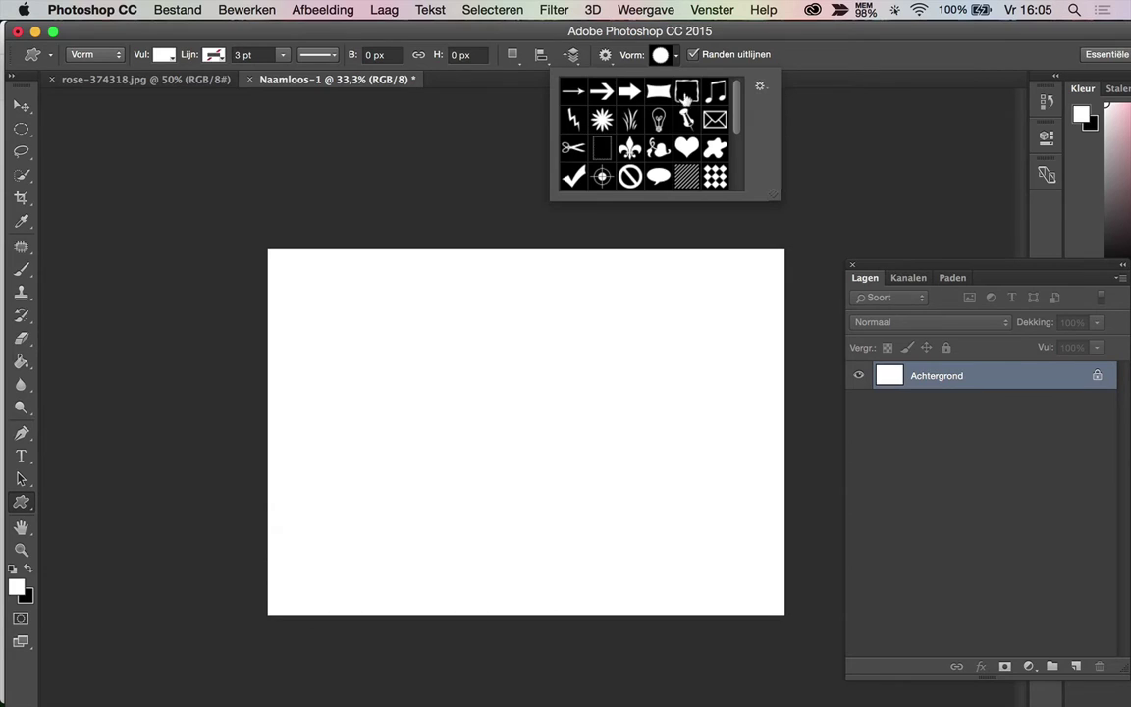
click(687, 145)
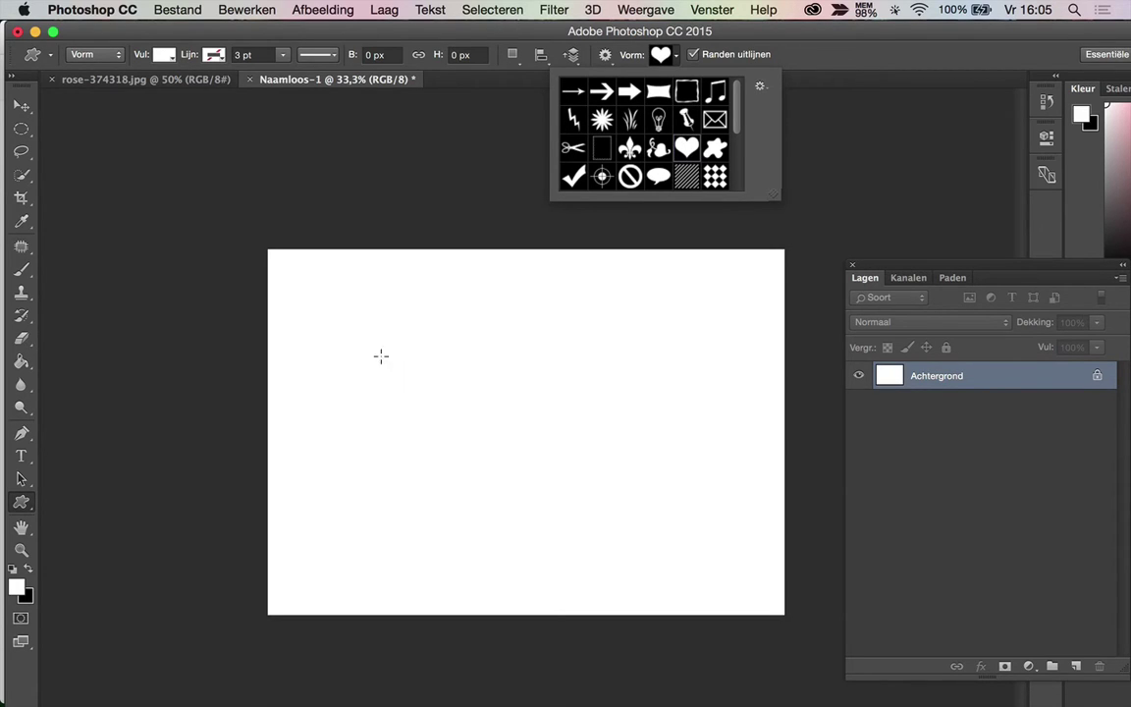
click(353, 321)
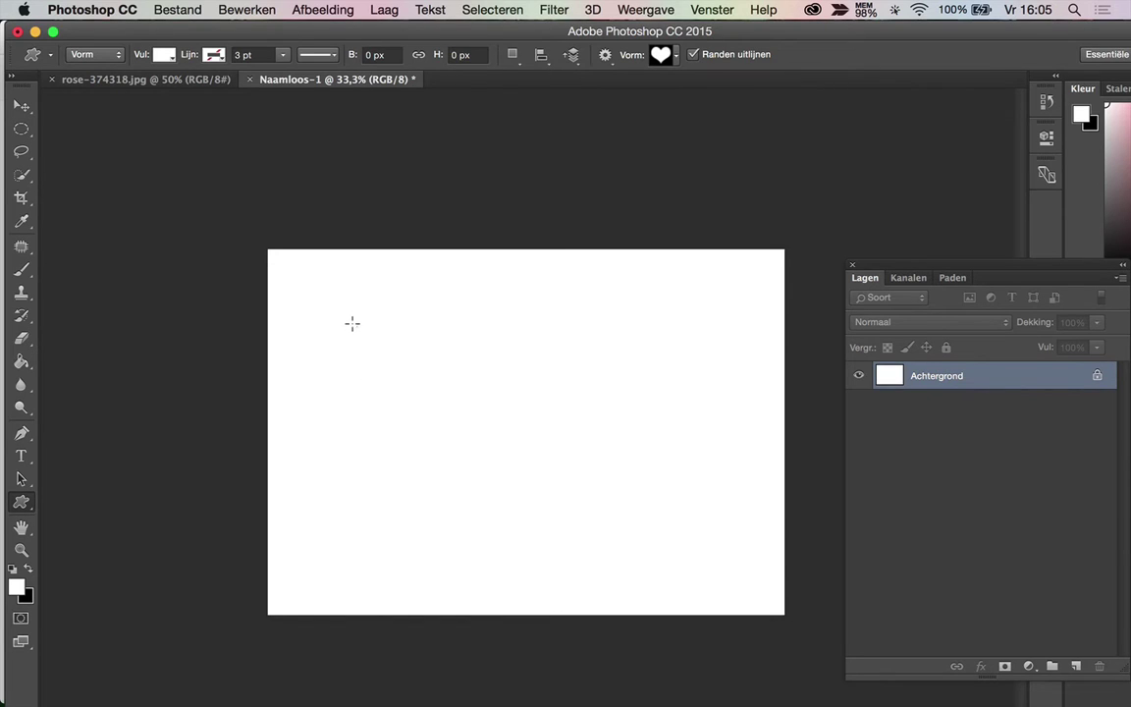
Draw a heart, delete the white version, and redraw it in red.
drag(356, 324, 681, 561)
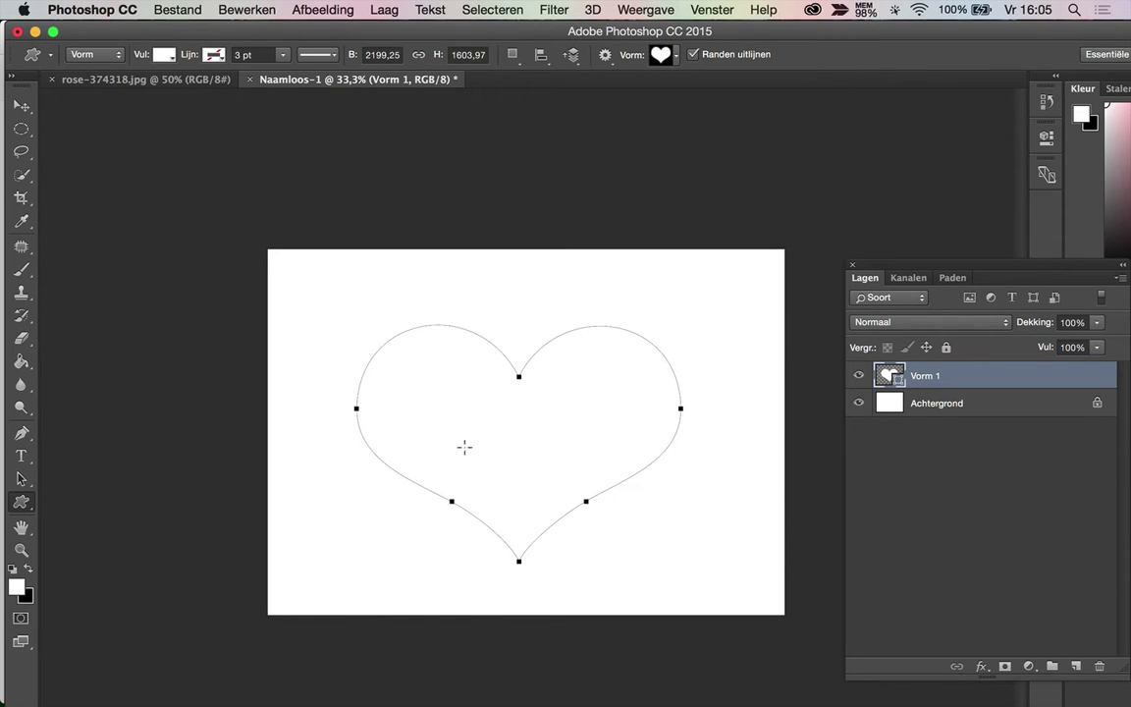
click(17, 586)
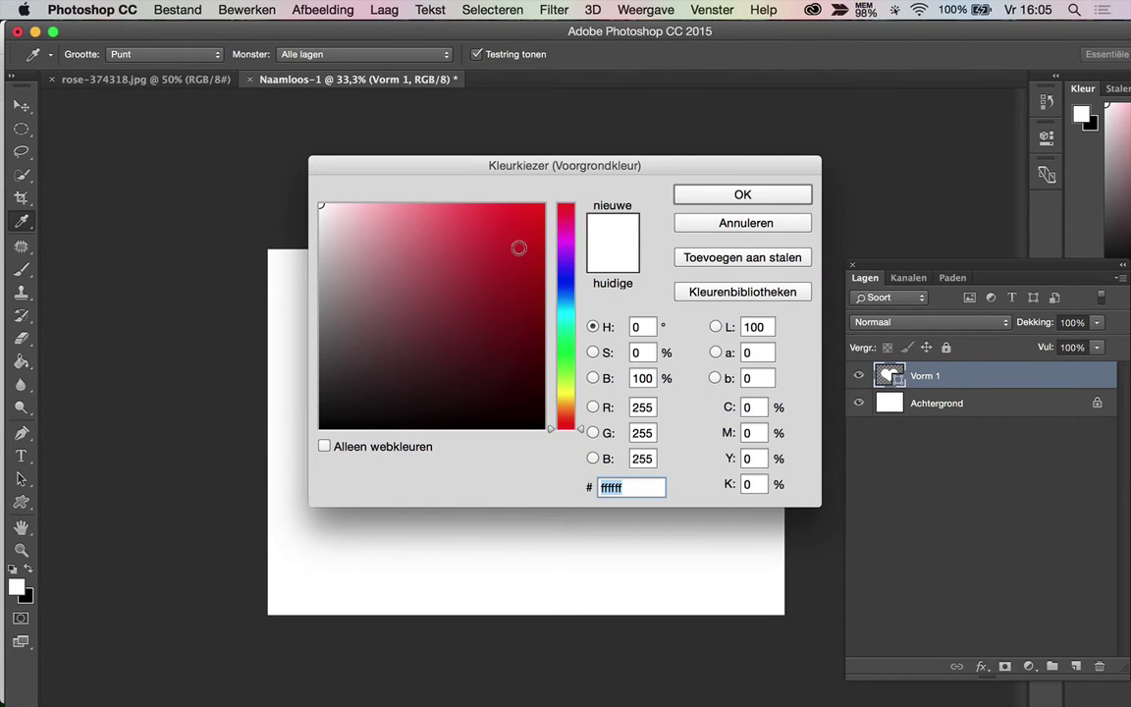
click(729, 225)
drag(991, 369, 1098, 665)
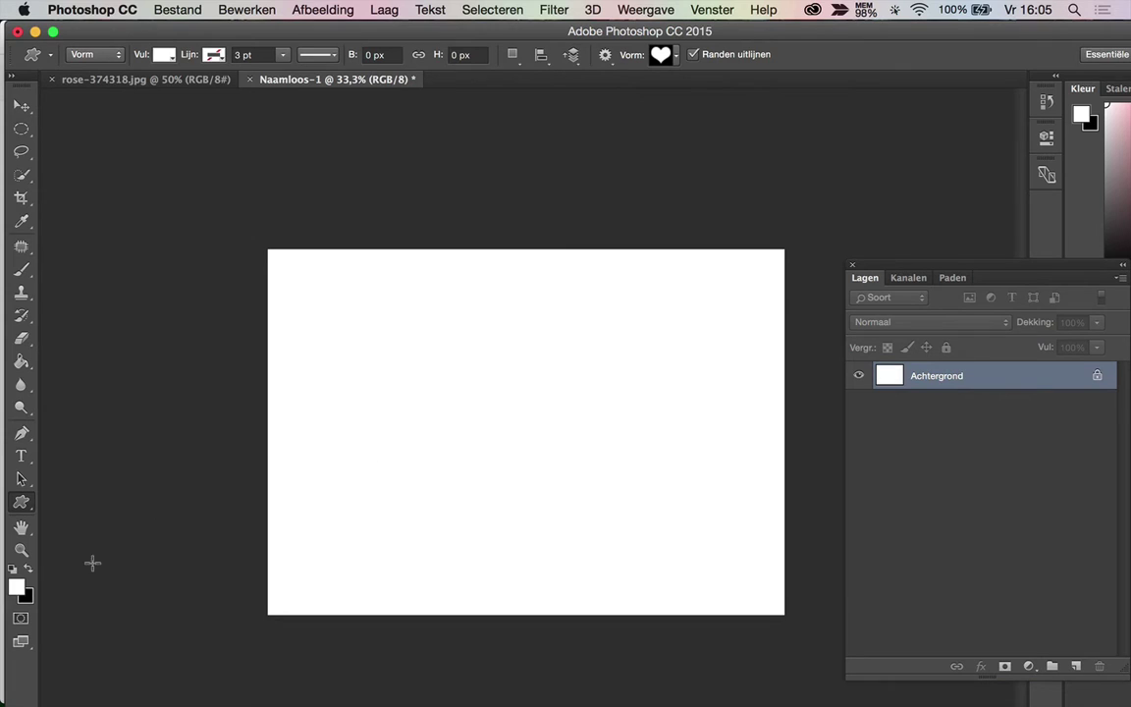
click(22, 590)
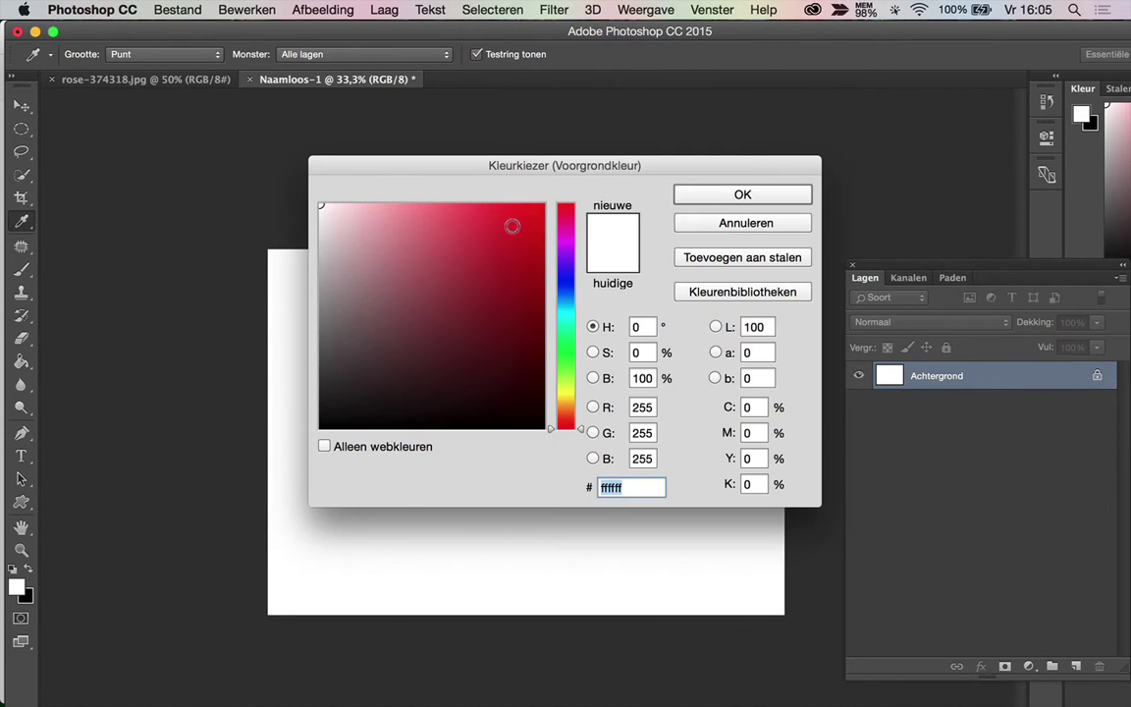
click(540, 202)
click(742, 195)
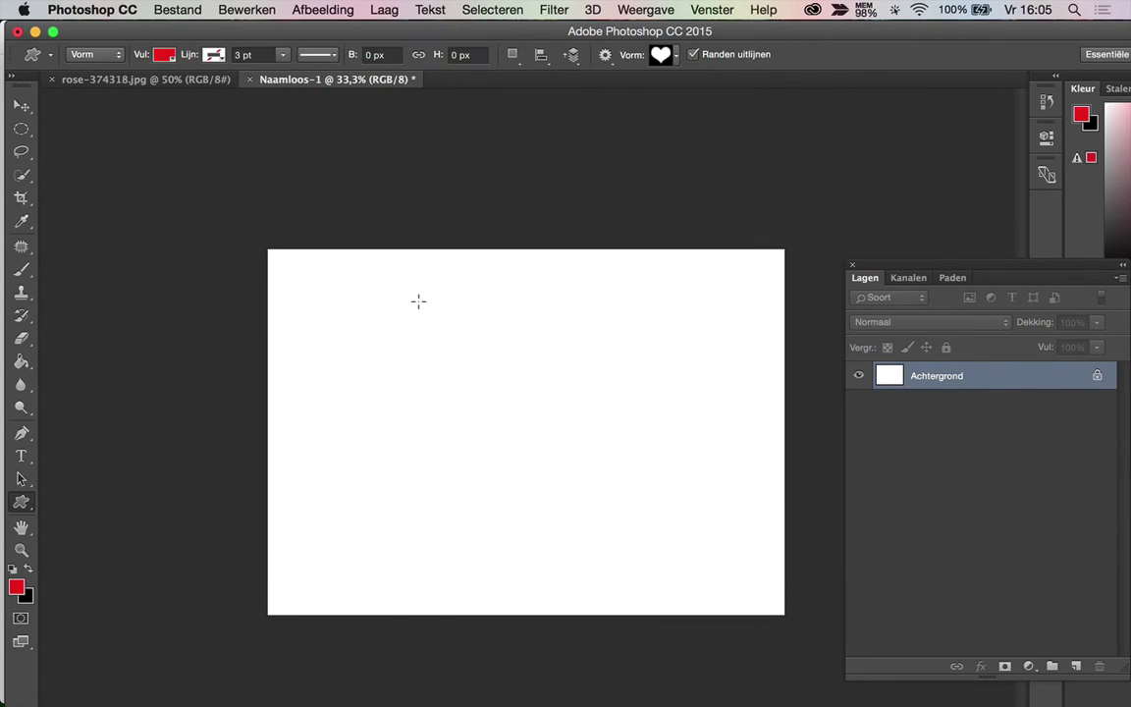
drag(385, 305, 705, 540)
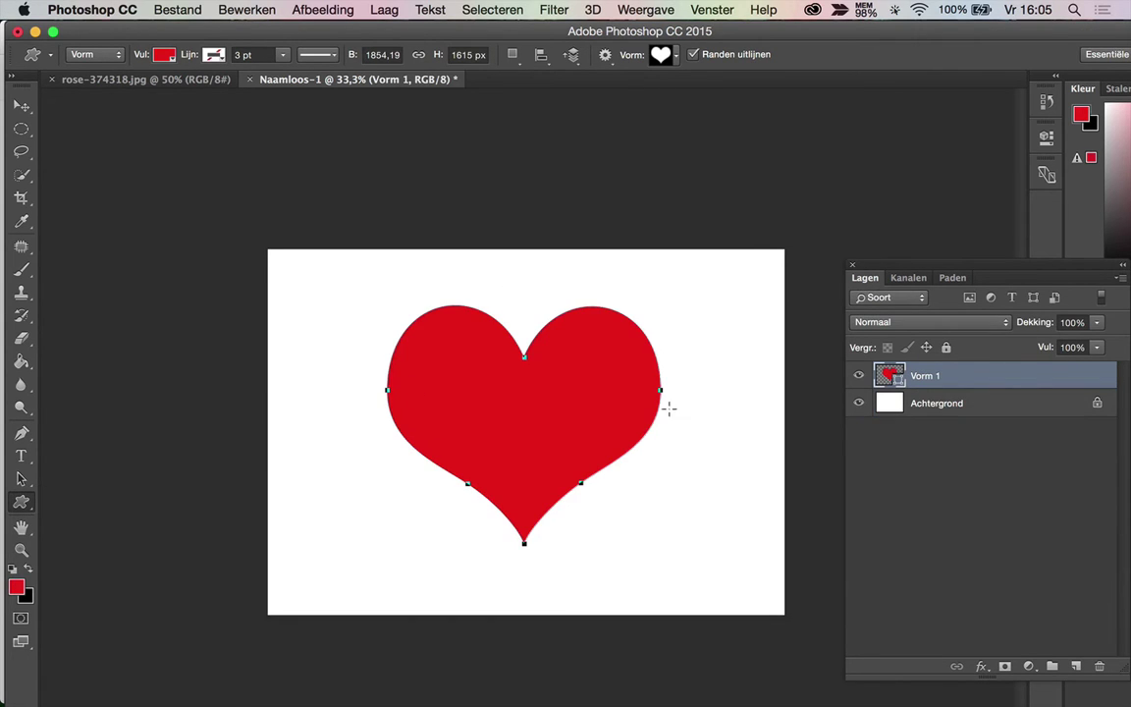
Replace the red heart with a newly drawn one and bring rose-374318.jpg forward.
click(21, 103)
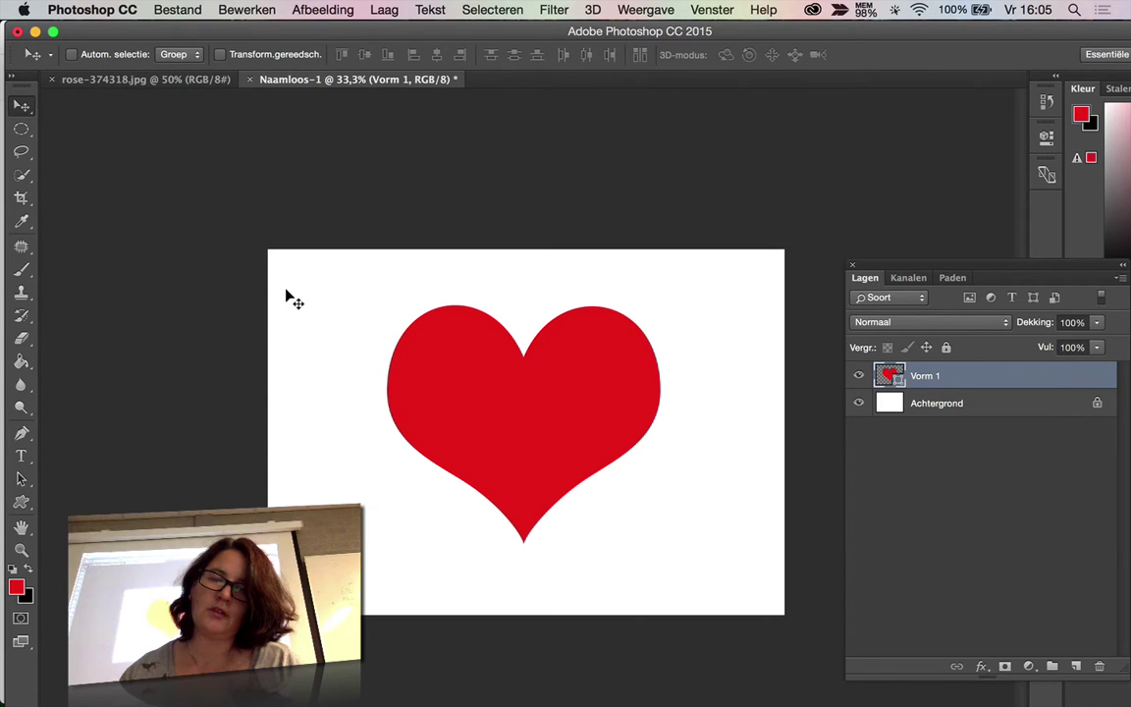
drag(999, 374, 1101, 665)
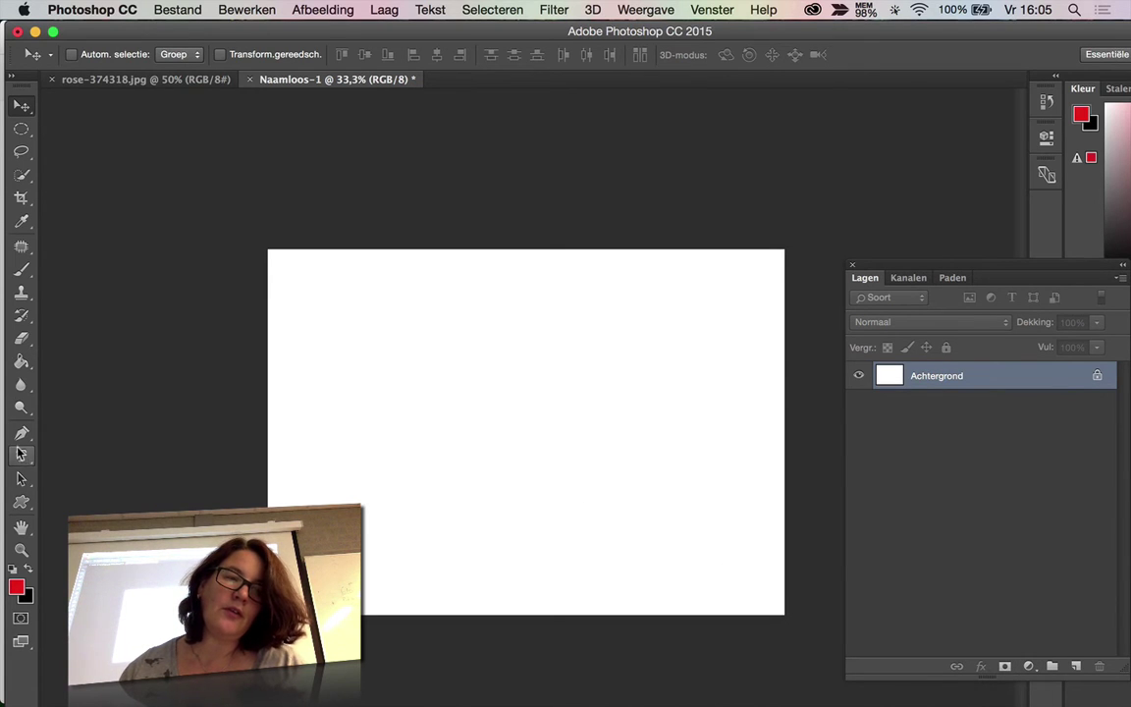
click(20, 502)
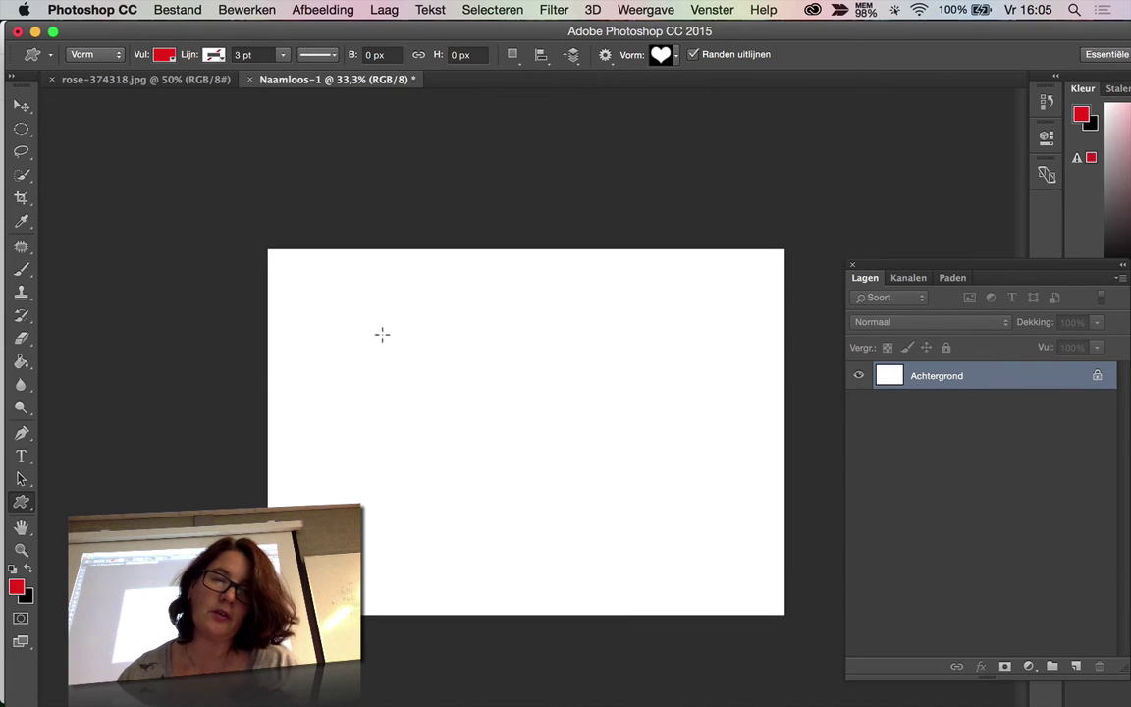
drag(400, 319, 633, 531)
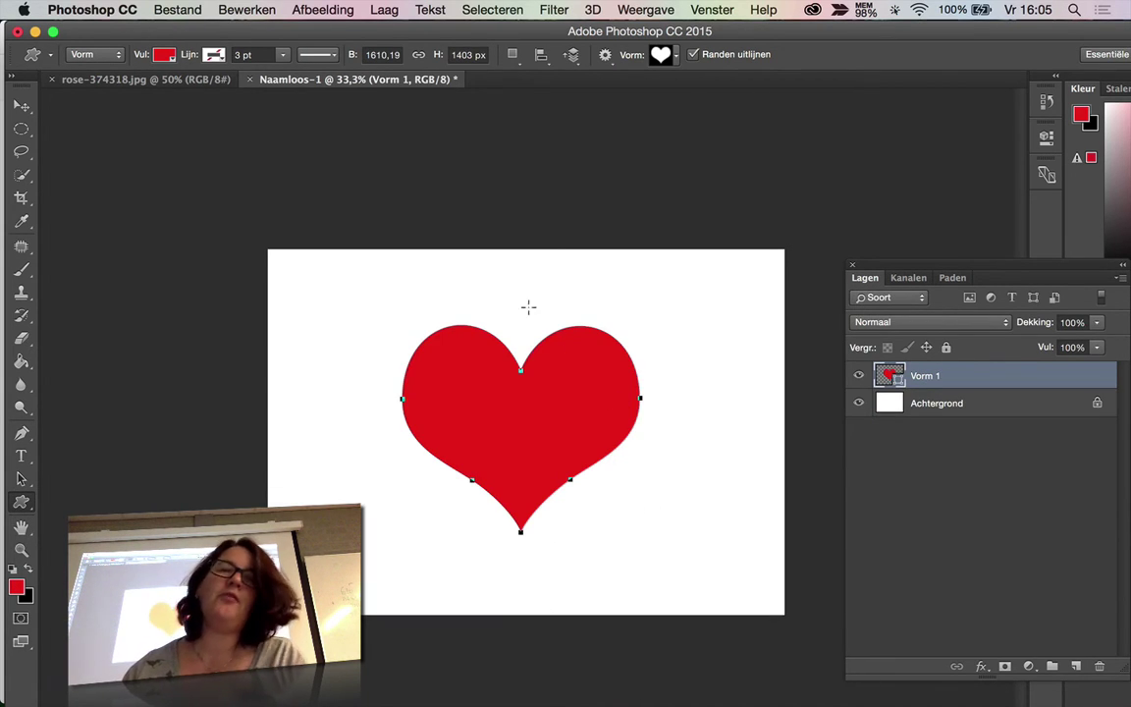
click(76, 79)
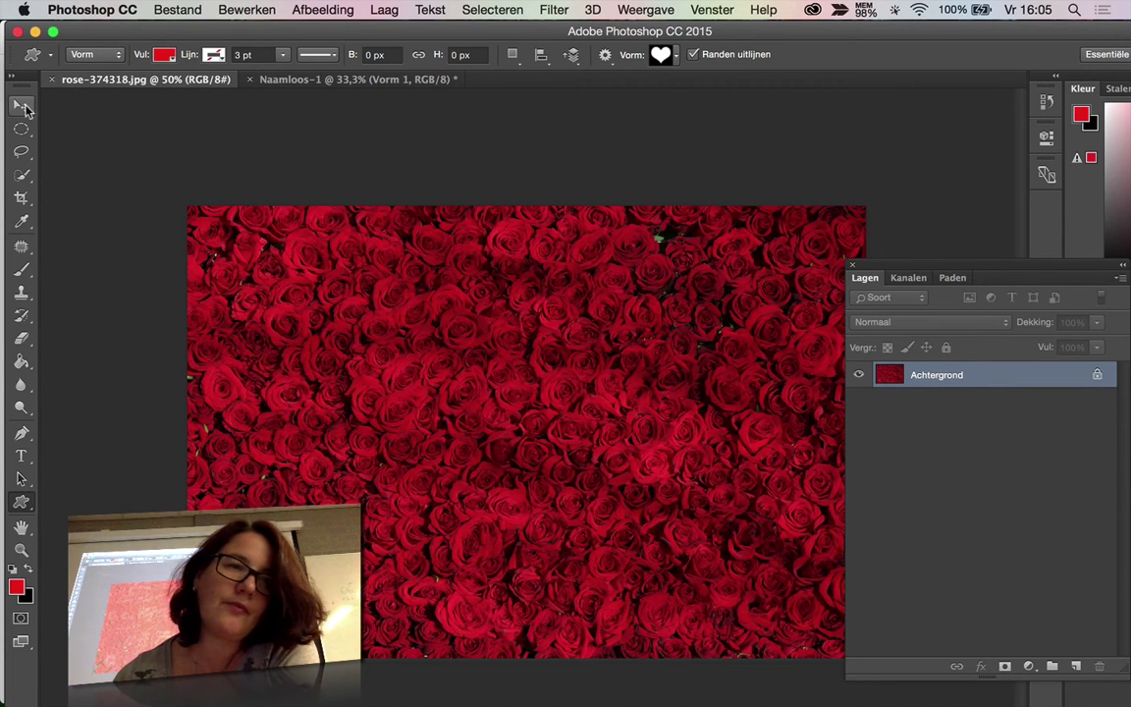
Drag the rose photo into Naamloos-1 as Laag 1, stacked directly above Vorm 1.
click(20, 105)
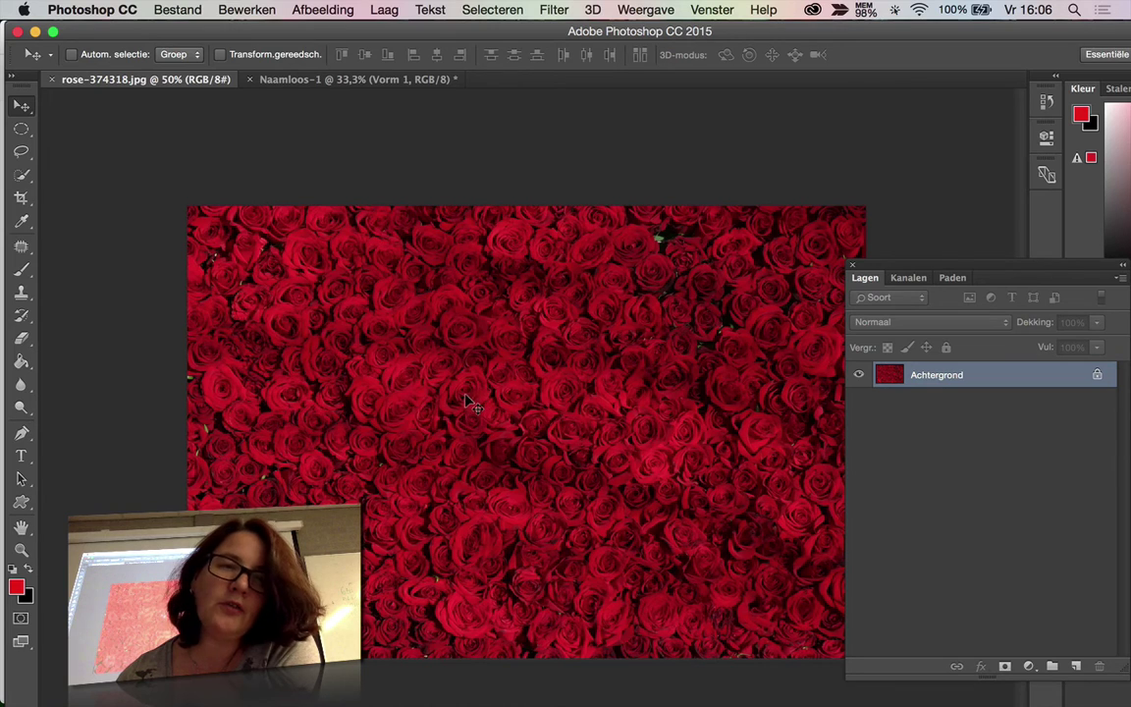
mouse_move(468, 403)
mouse_down()
mouse_move(385, 84)
mouse_move(498, 332)
mouse_up()
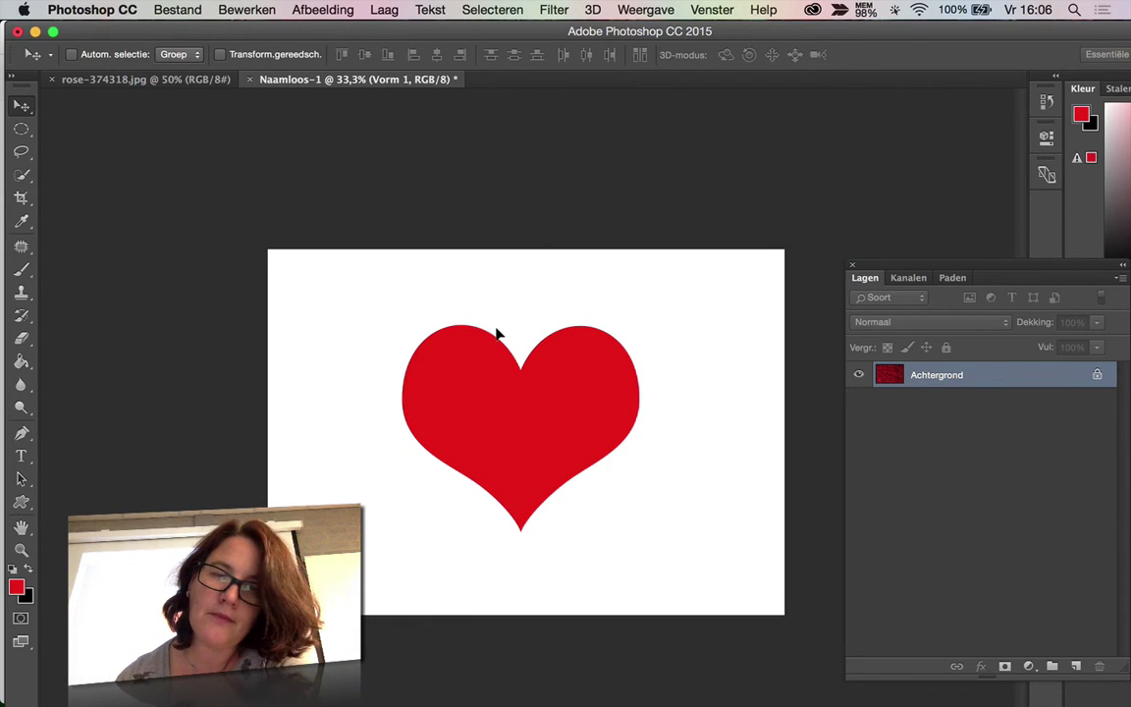
drag(499, 336, 503, 355)
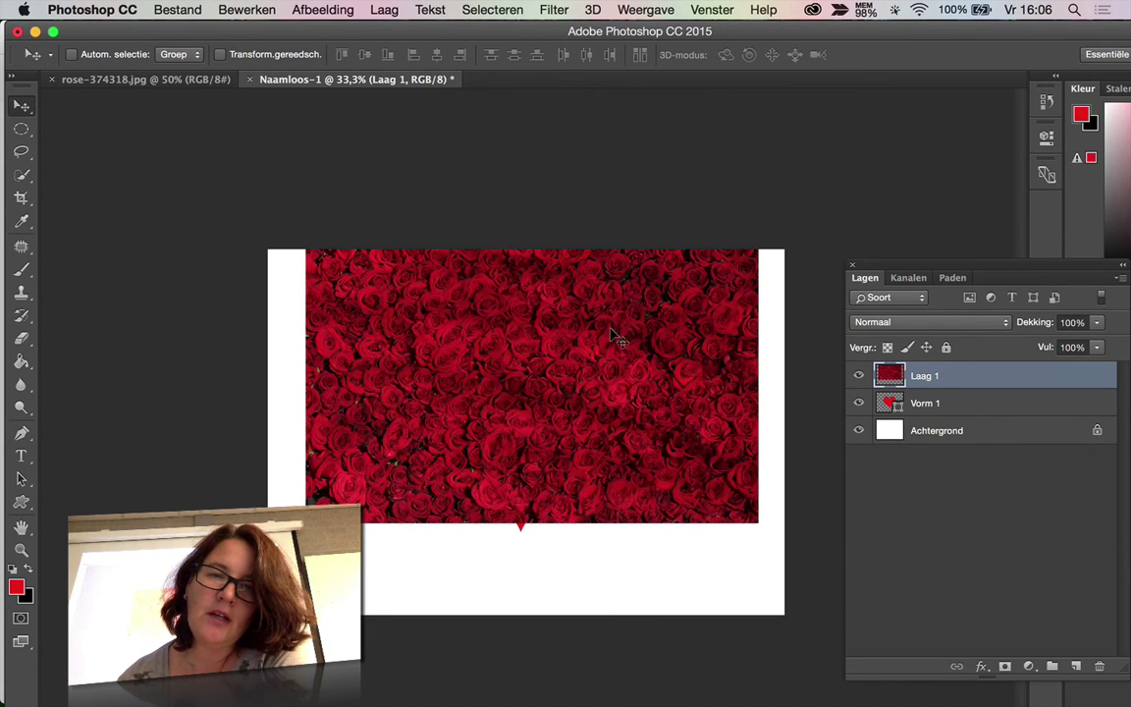
drag(495, 381, 484, 437)
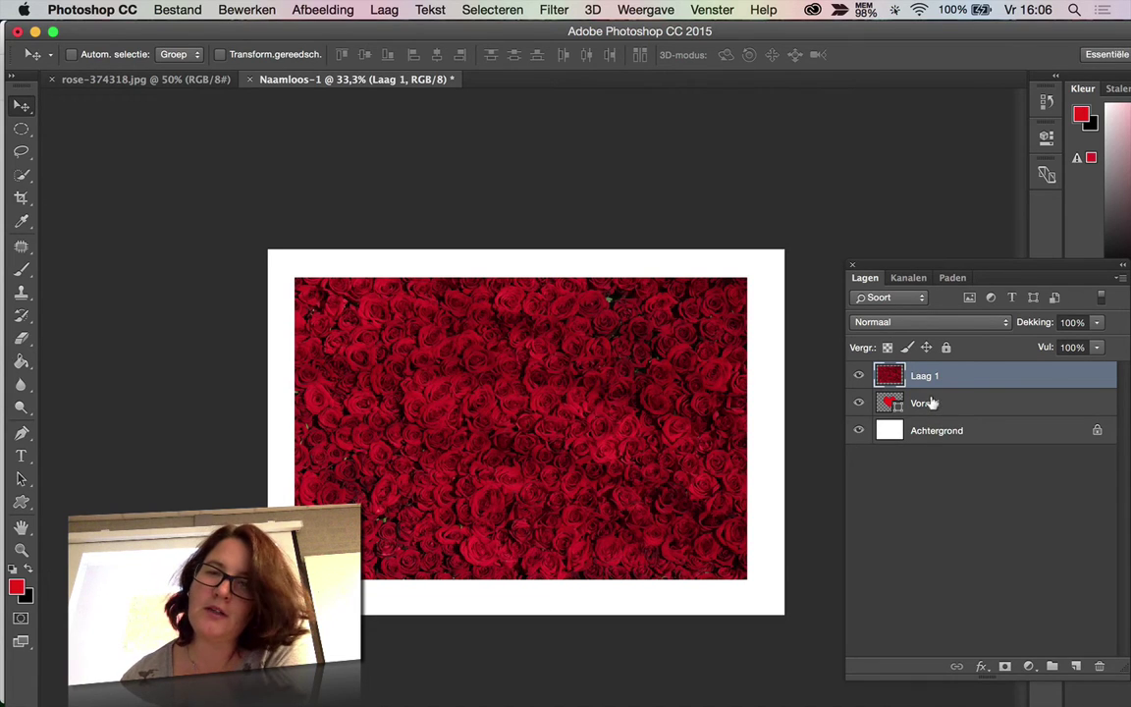
drag(950, 374, 911, 410)
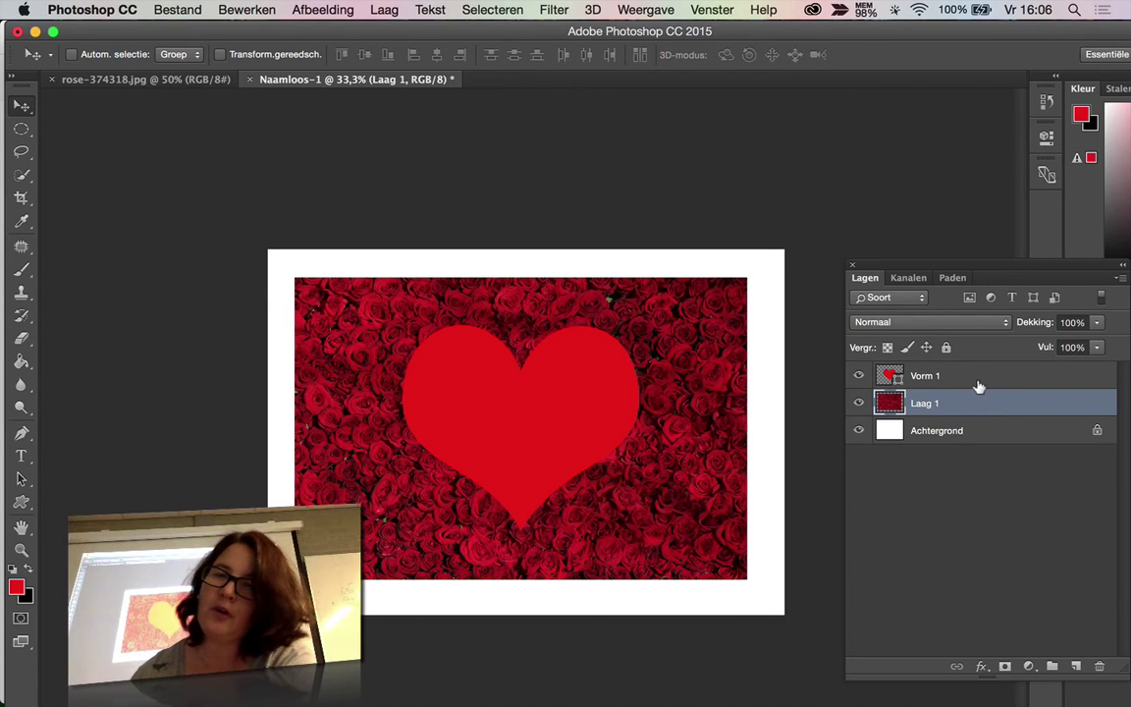
drag(996, 402, 992, 363)
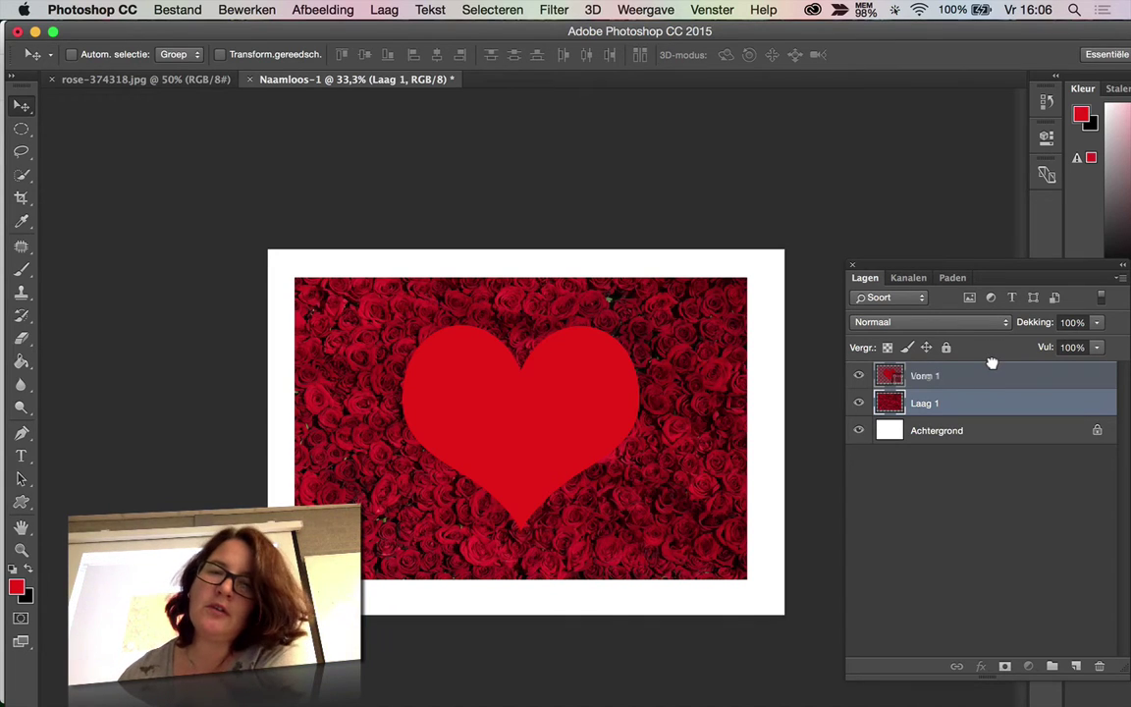
drag(992, 361, 987, 382)
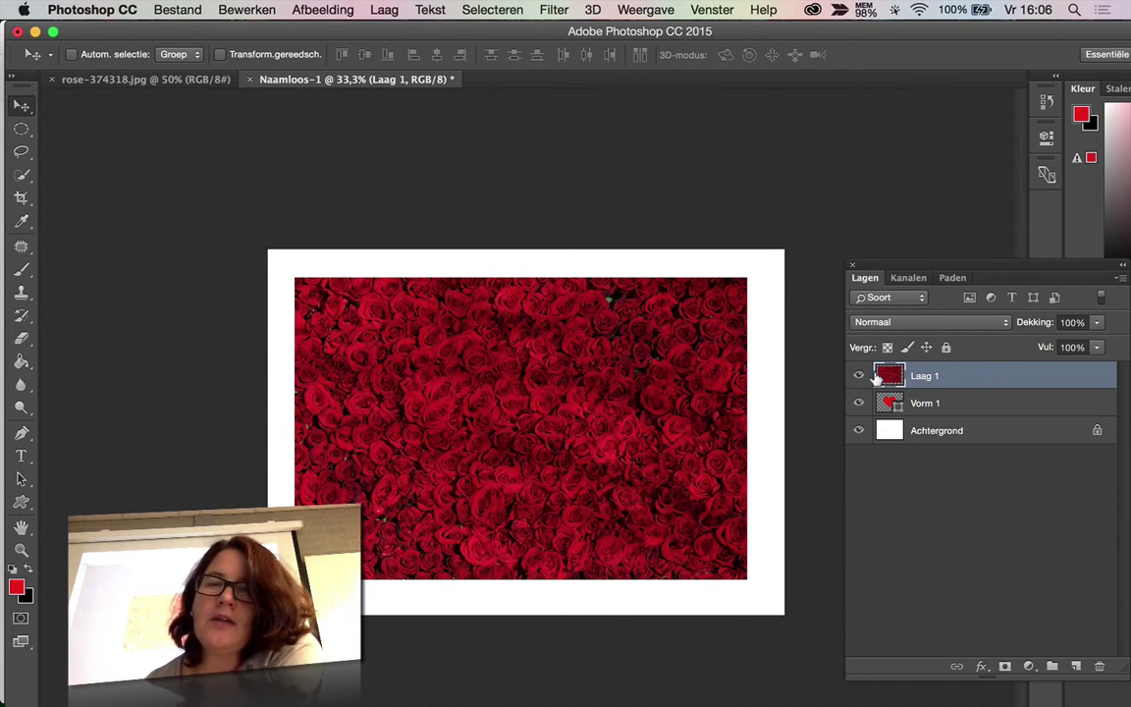
click(858, 375)
click(858, 375)
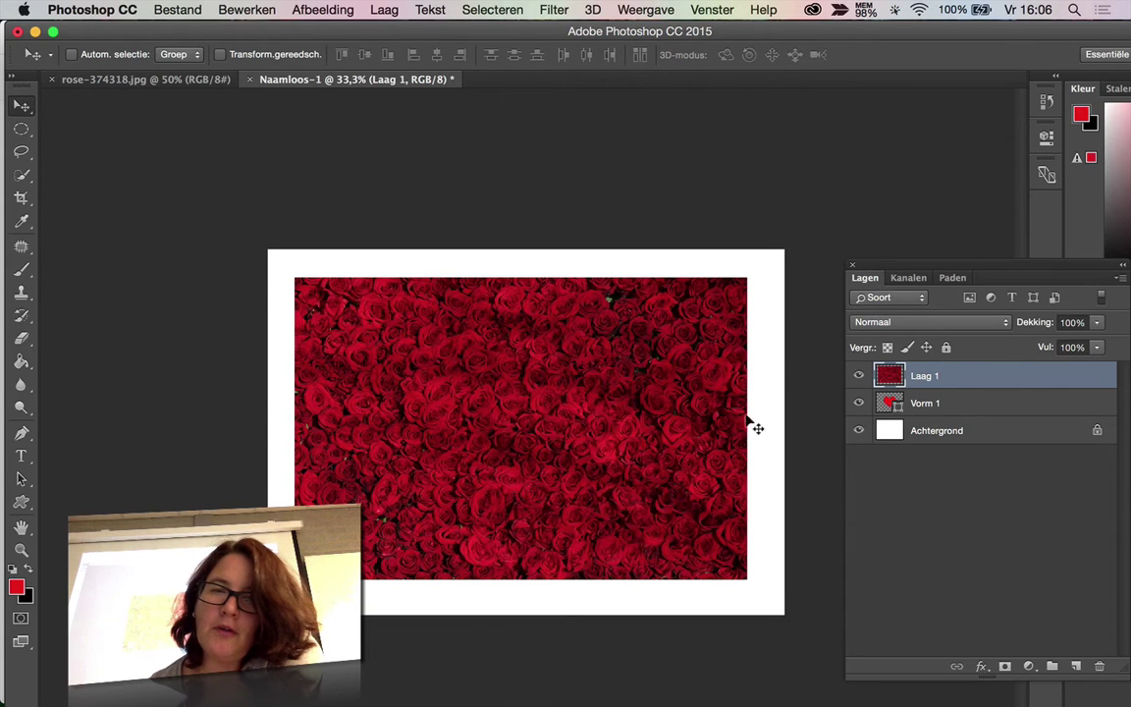
right_click(981, 370)
key(Escape)
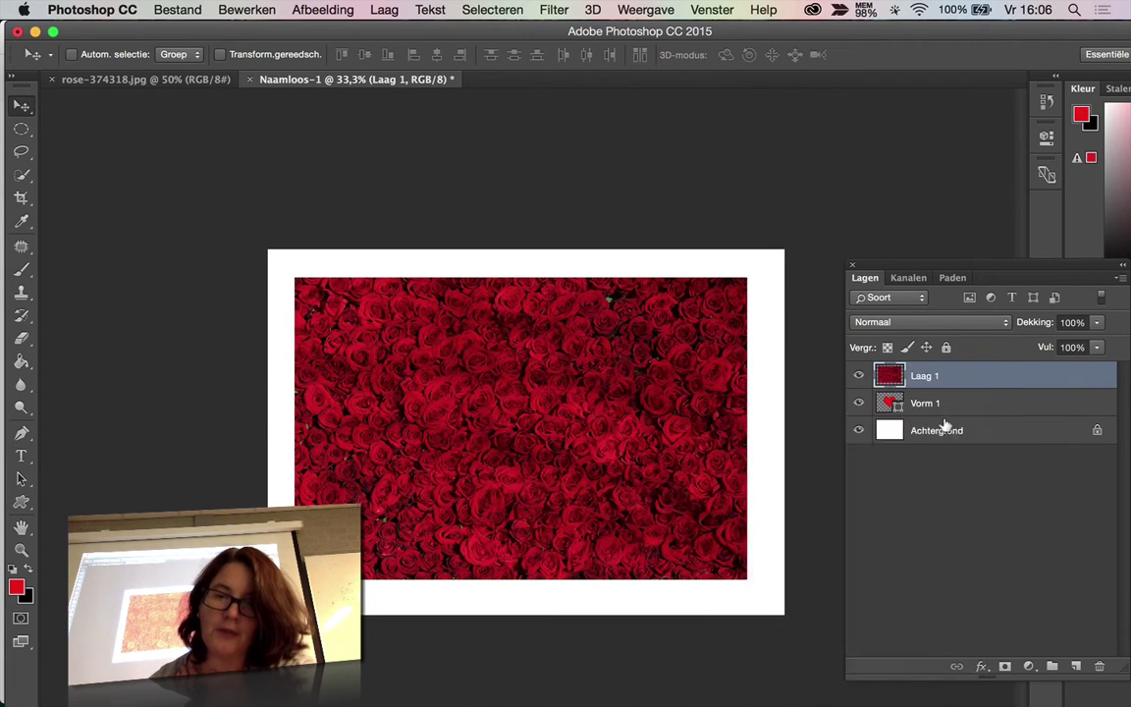
click(987, 428)
click(1003, 374)
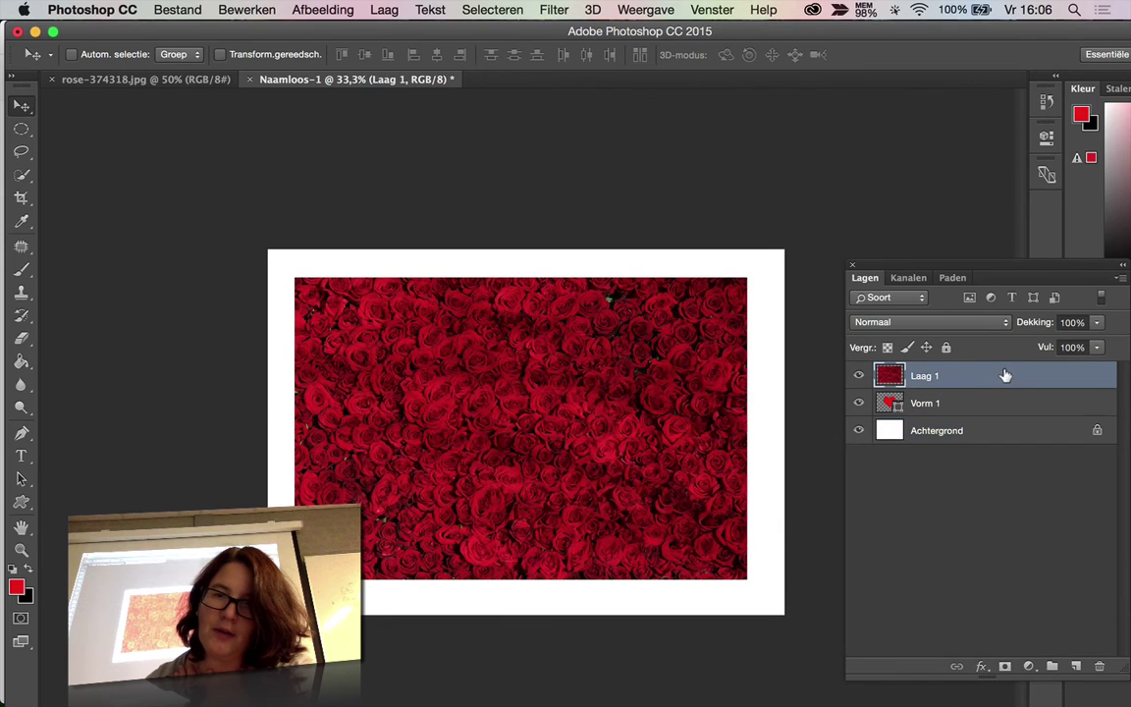
right_click(1003, 373)
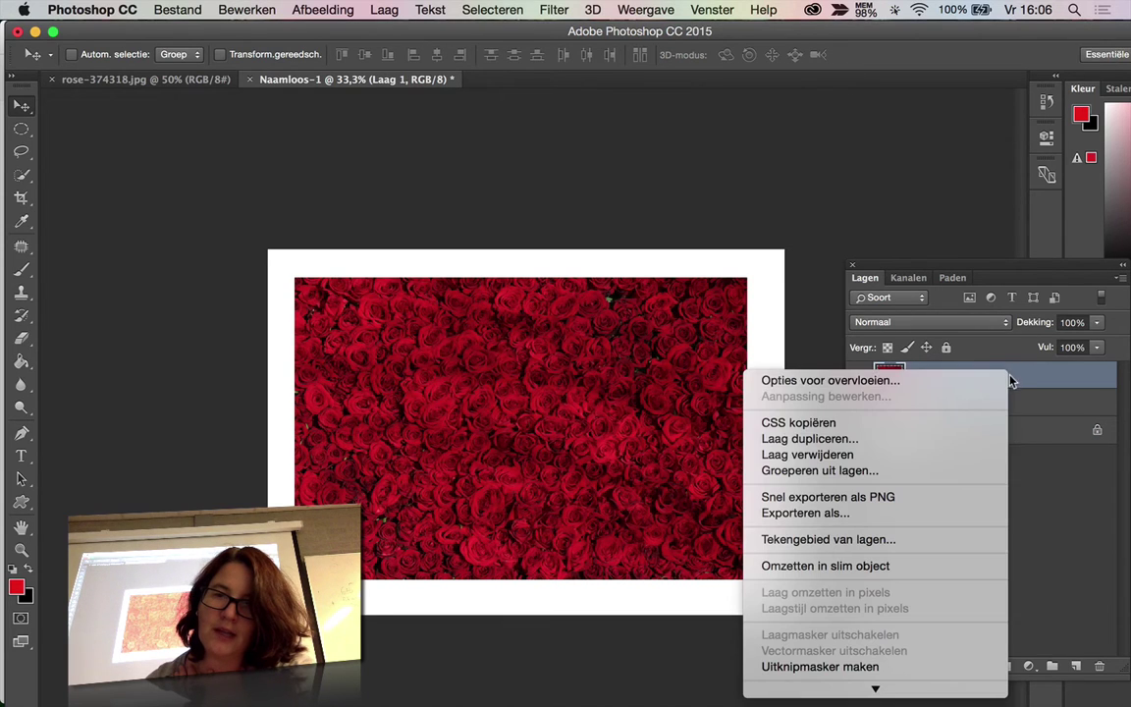
click(895, 671)
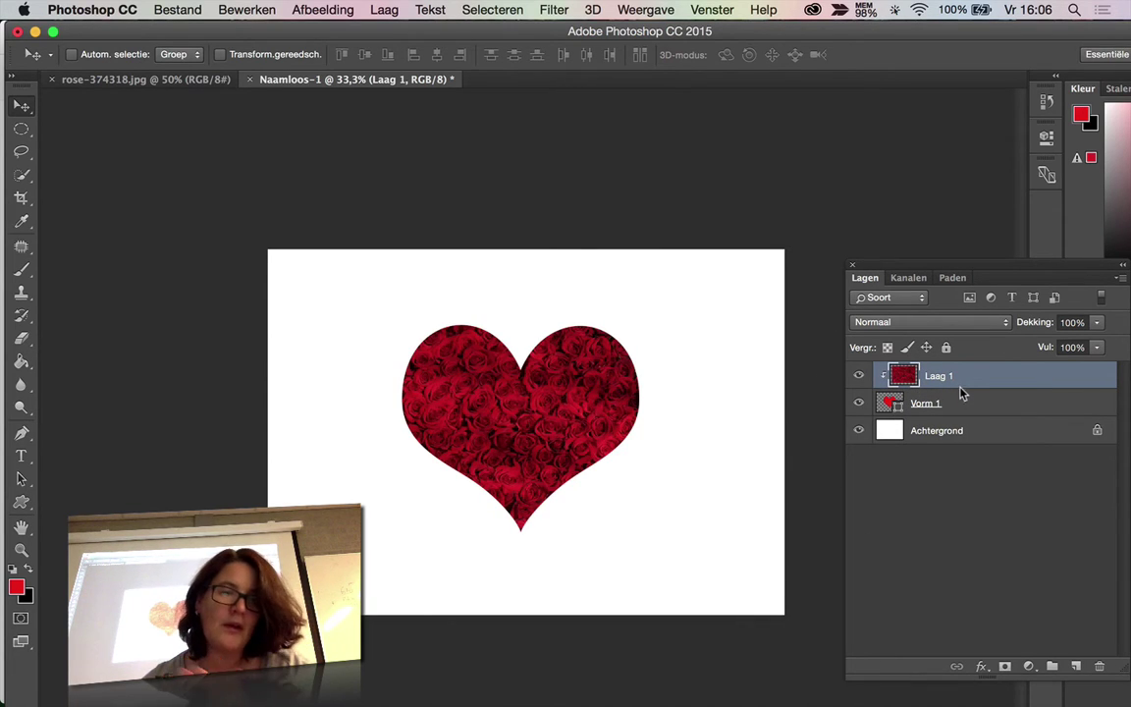
key(super+z)
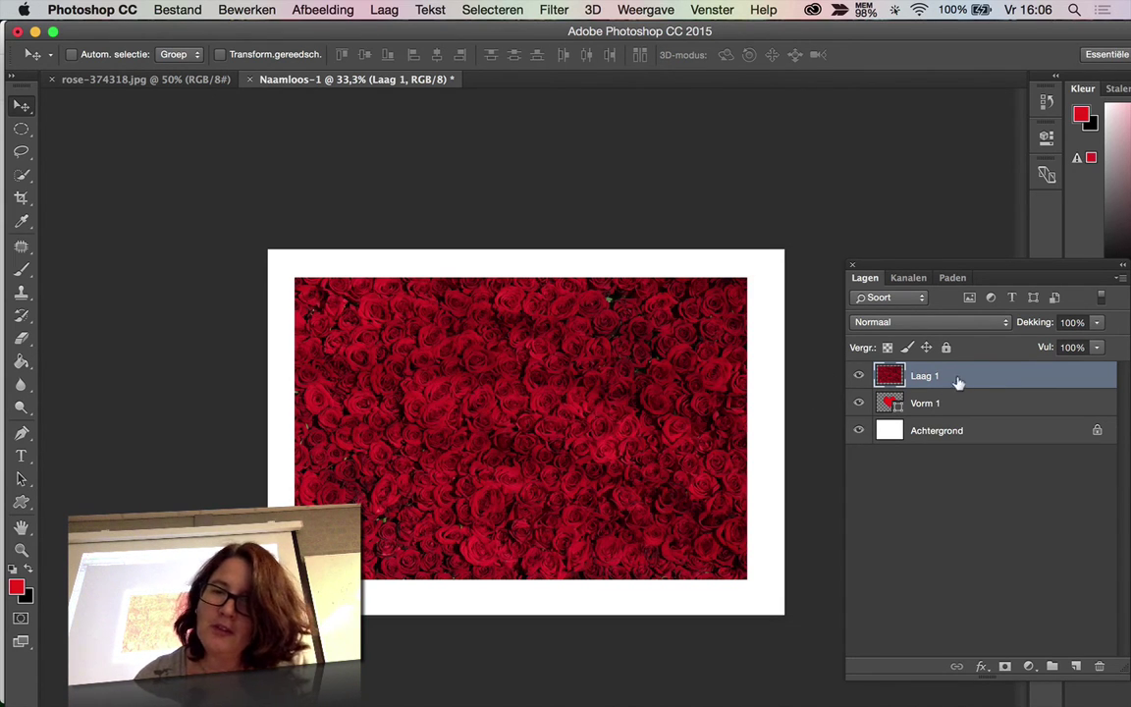
Try clipping Laag 1 to Vorm 1 via Alt-click and the layer menu, undoing each.
key(alt)
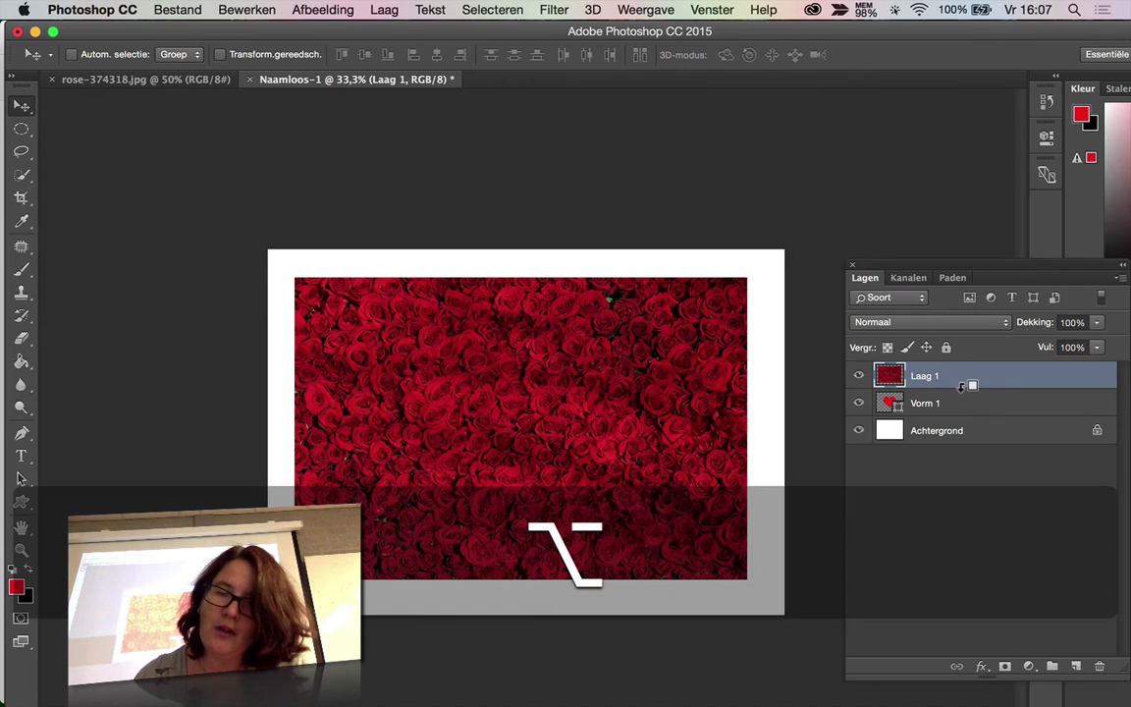
alt+click(972, 396)
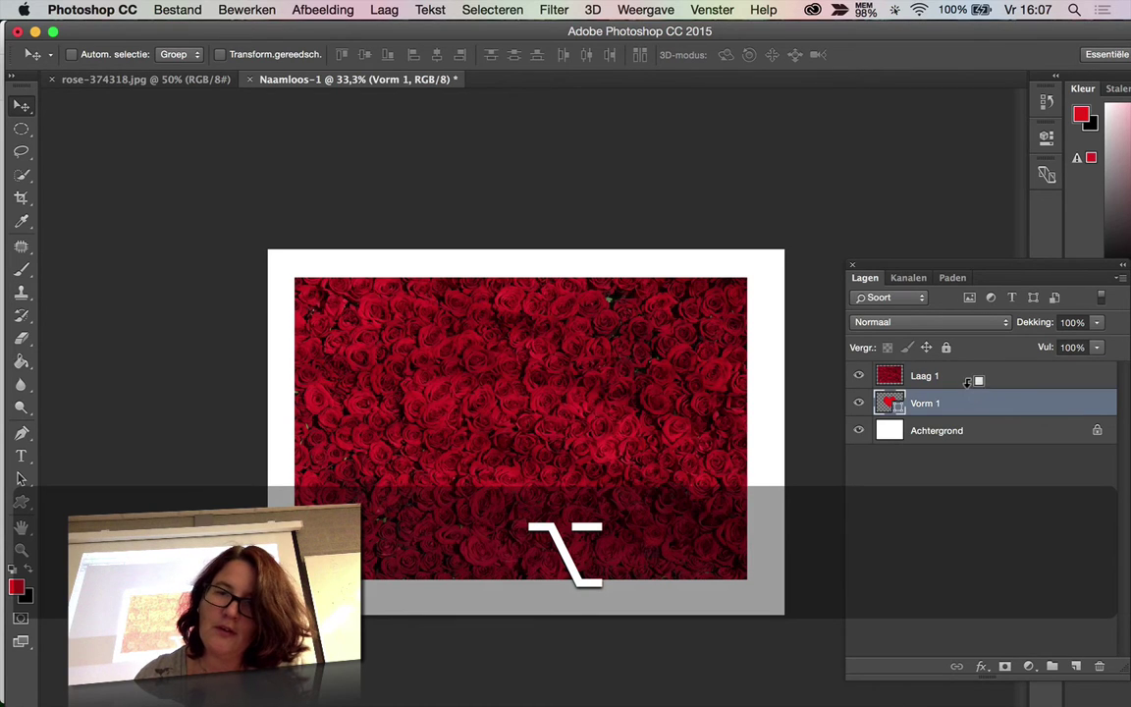
alt+click(965, 384)
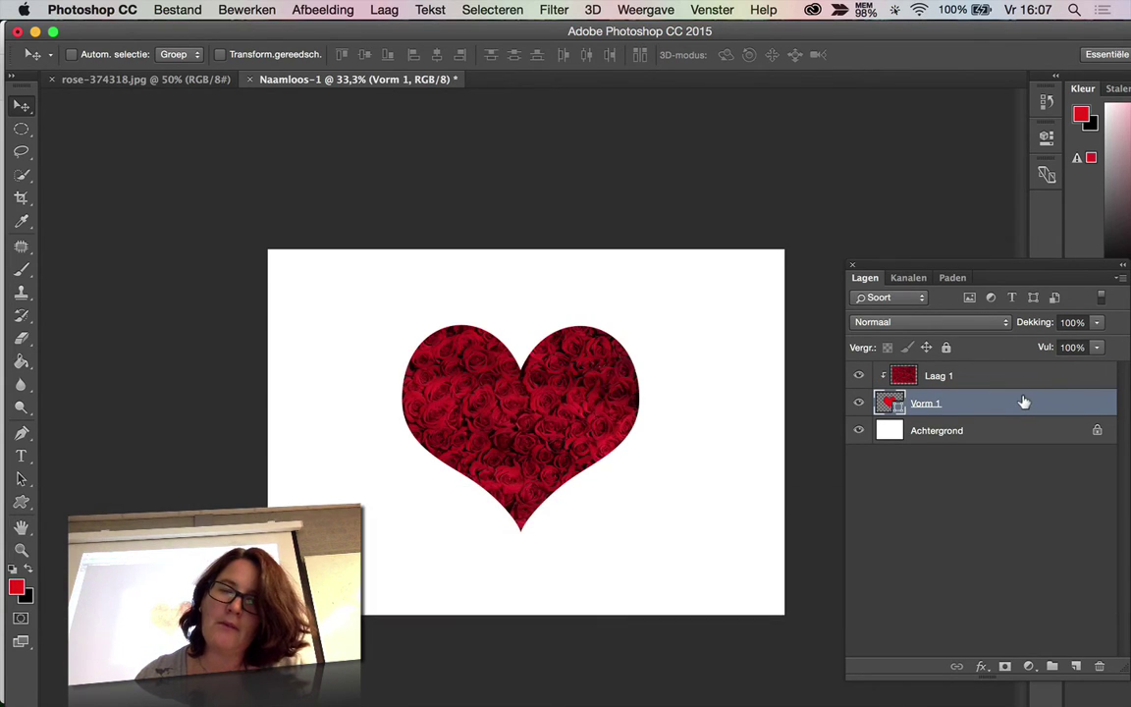
key(cmd+z)
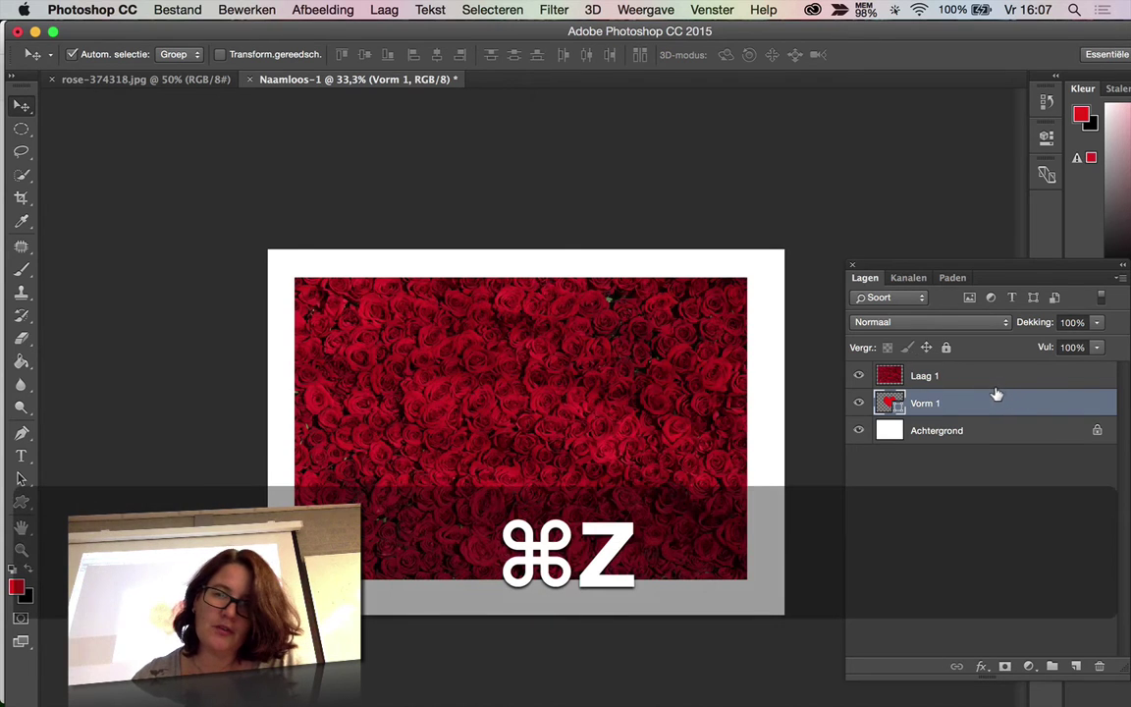
click(981, 375)
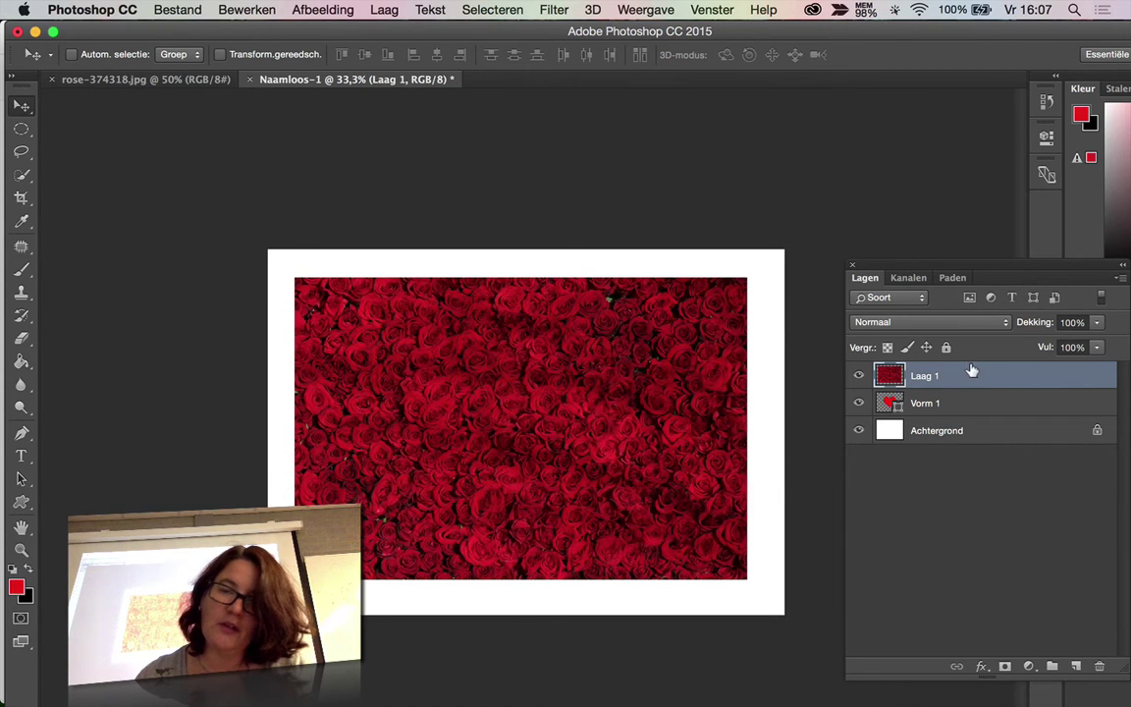
right_click(971, 376)
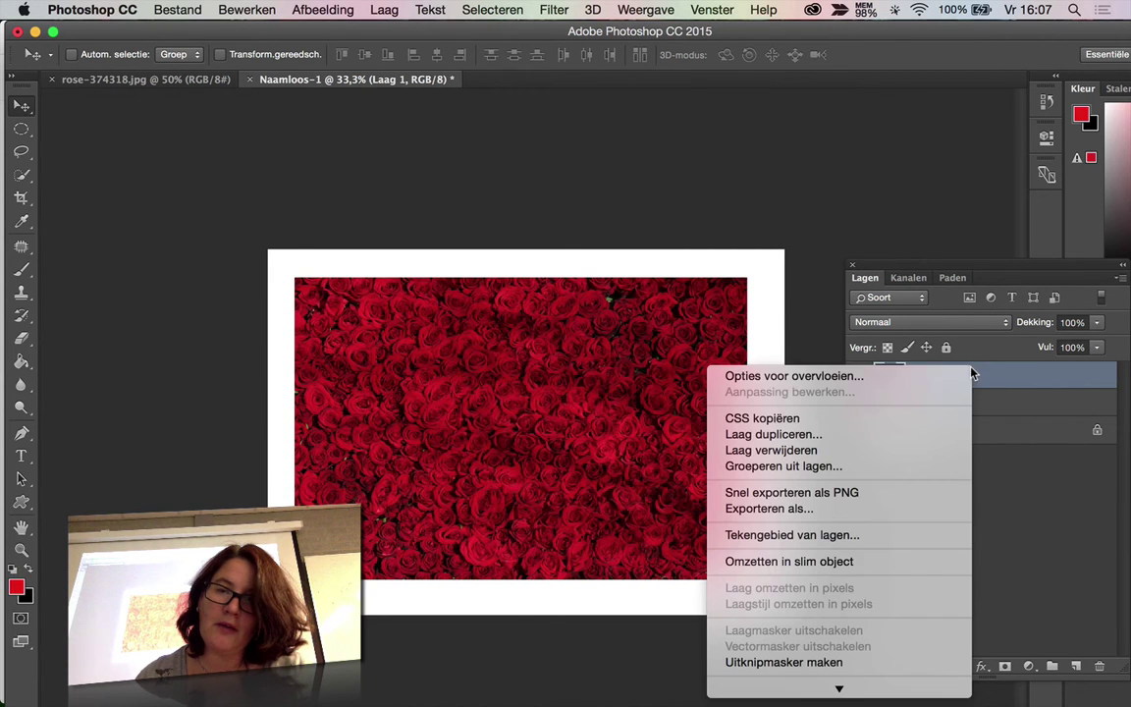
click(840, 662)
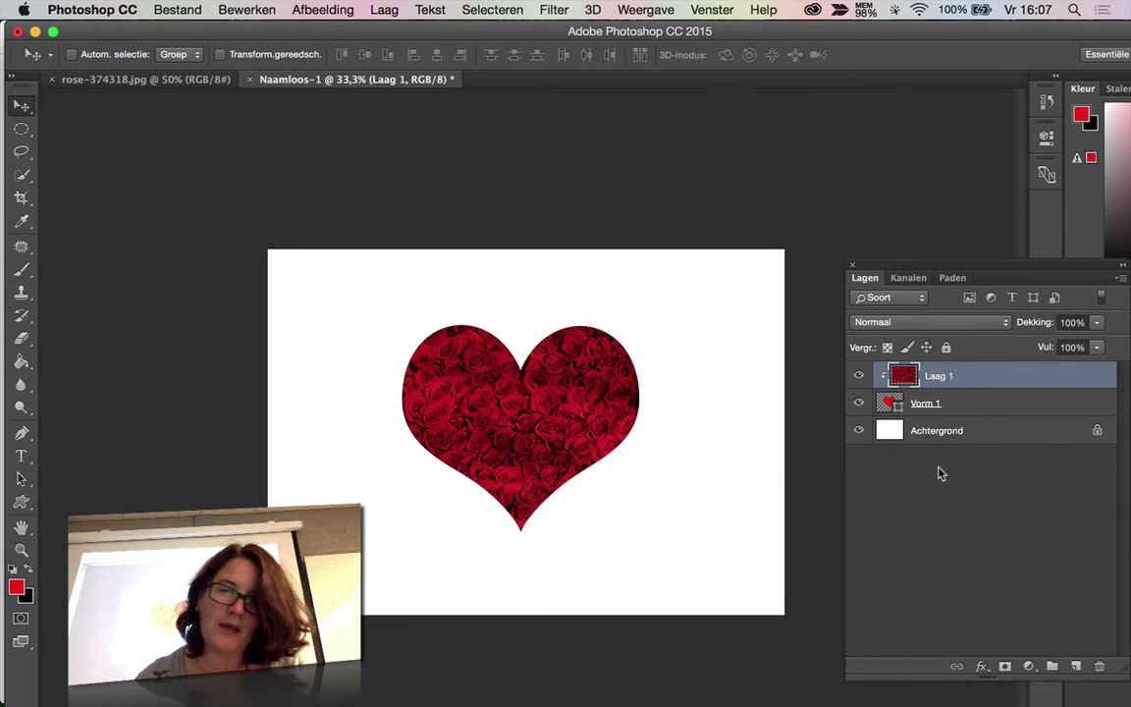
key(super+z)
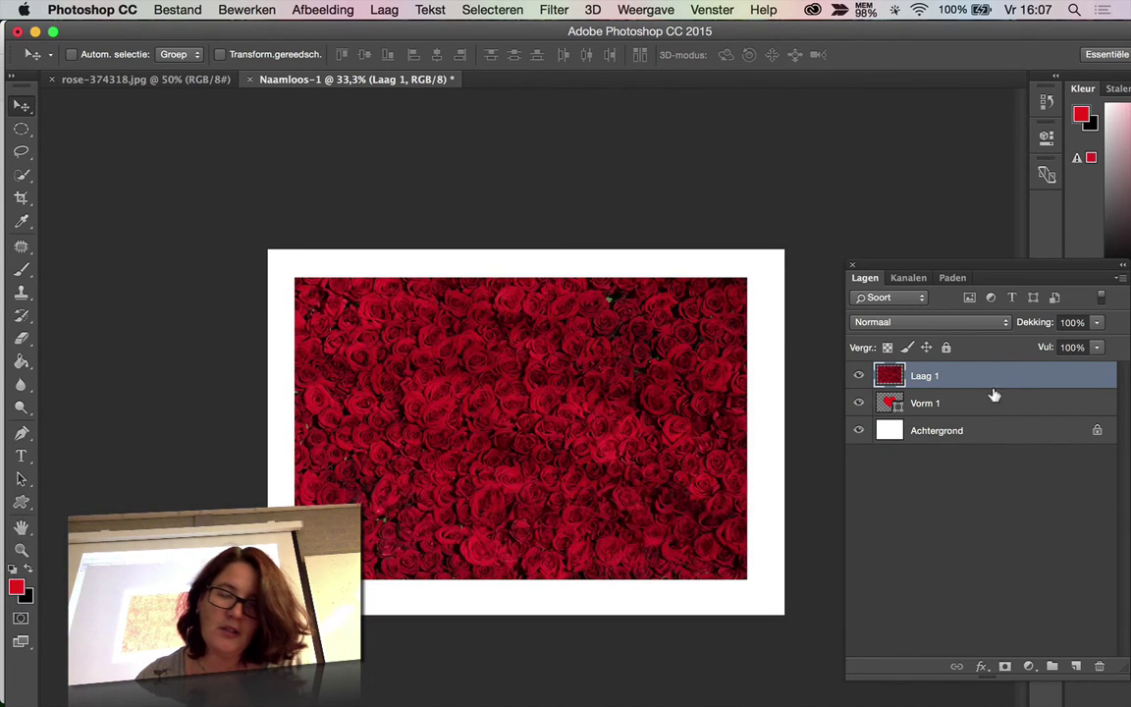
Alt-click the Laag 1/Vorm 1 border to clip the roses into the heart.
key(alt)
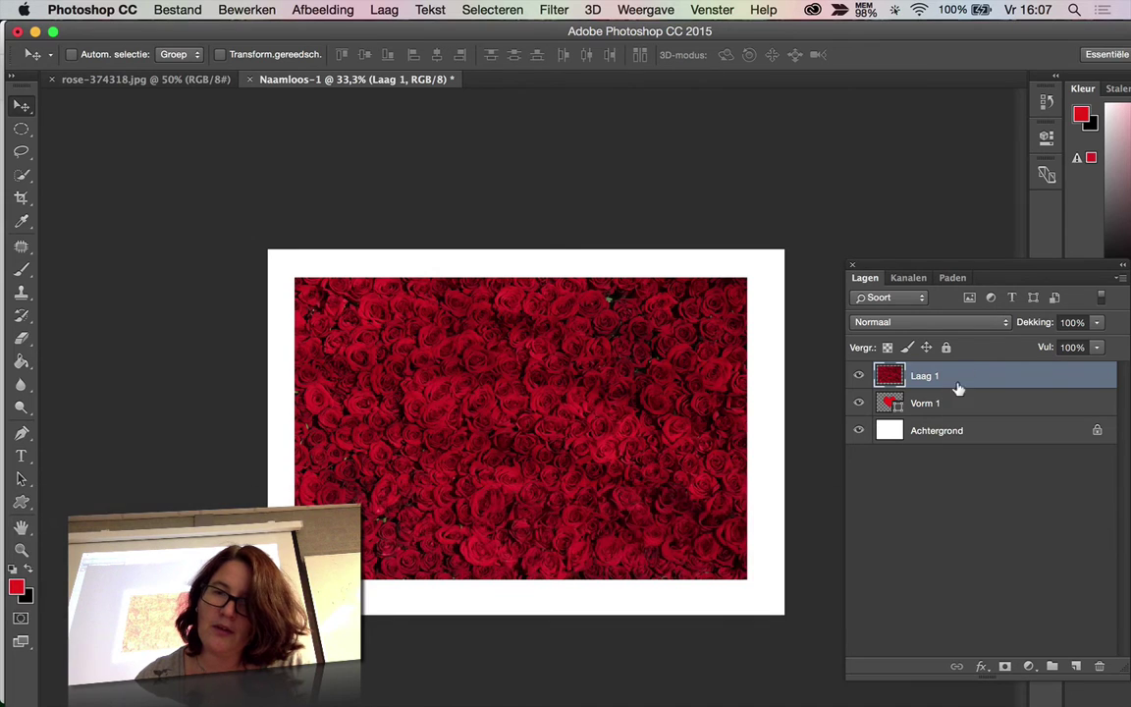
key(alt)
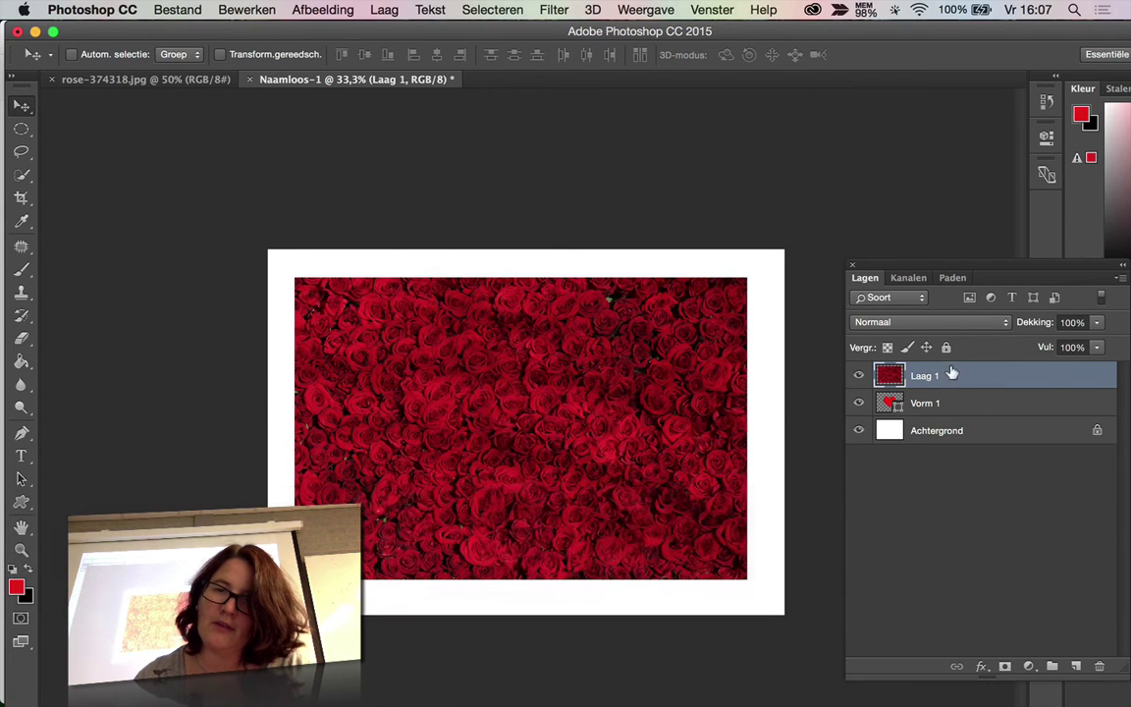
click(949, 398)
click(959, 375)
key(alt)
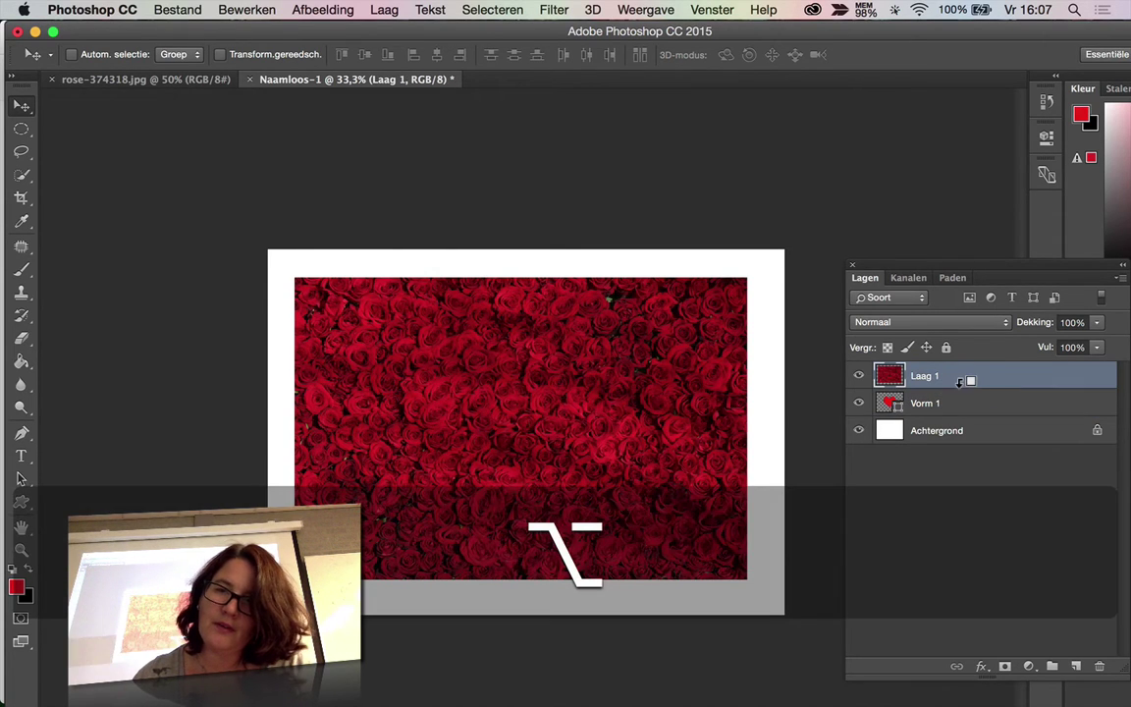
click(962, 397)
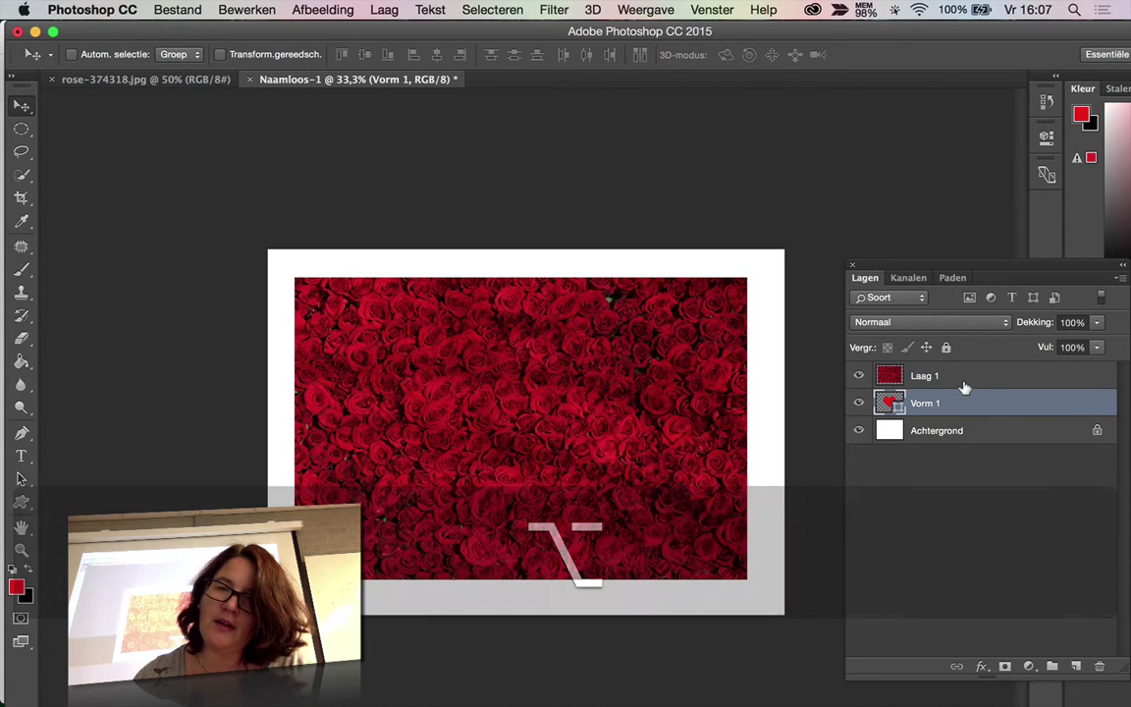
alt+click(961, 384)
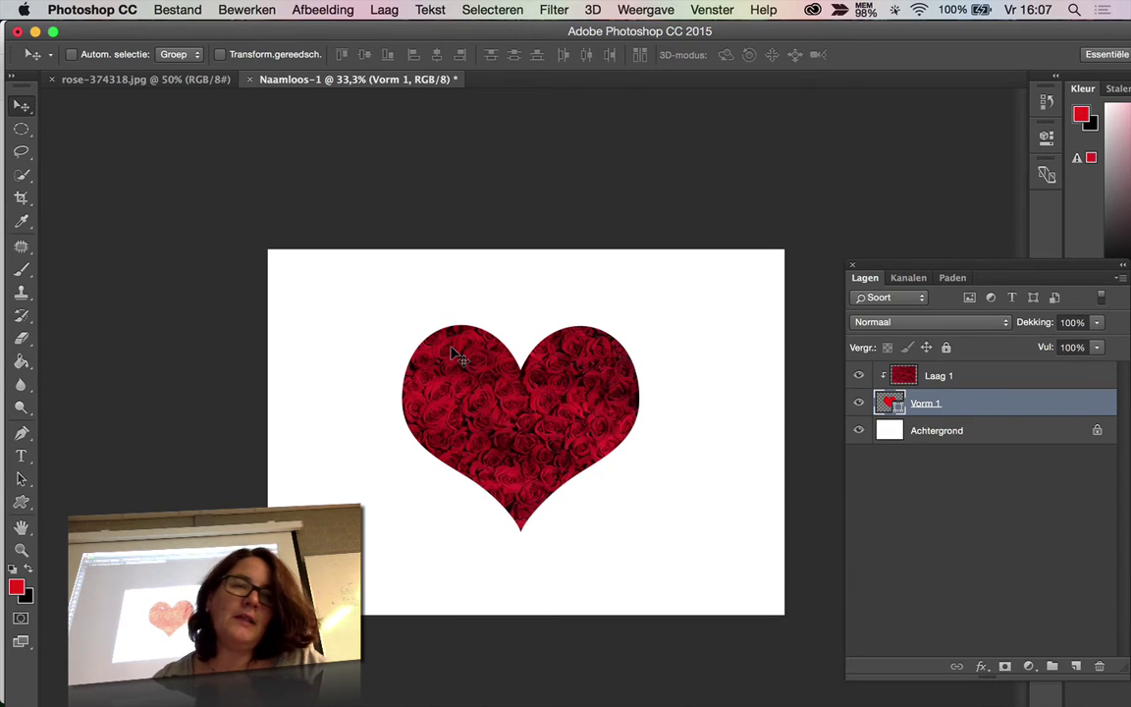
click(878, 378)
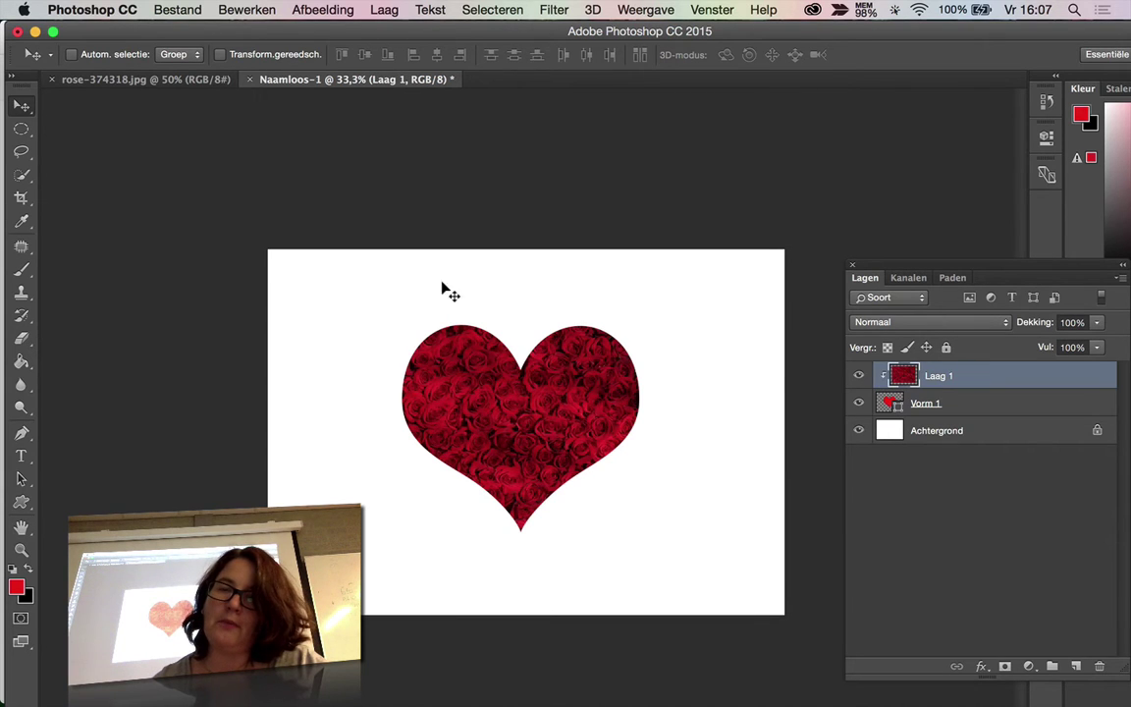
Scale the clipped rose photo to about 122% and reposition it inside the heart.
mouse_move(530, 363)
mouse_down()
mouse_move(449, 511)
mouse_move(709, 354)
mouse_move(406, 301)
mouse_move(508, 522)
mouse_move(687, 424)
mouse_move(487, 297)
mouse_move(475, 525)
mouse_move(379, 517)
mouse_move(349, 299)
mouse_move(565, 366)
mouse_move(561, 379)
mouse_move(651, 505)
mouse_move(614, 298)
mouse_move(457, 326)
mouse_move(495, 527)
mouse_move(345, 407)
mouse_move(539, 357)
mouse_move(527, 442)
mouse_move(515, 416)
mouse_up()
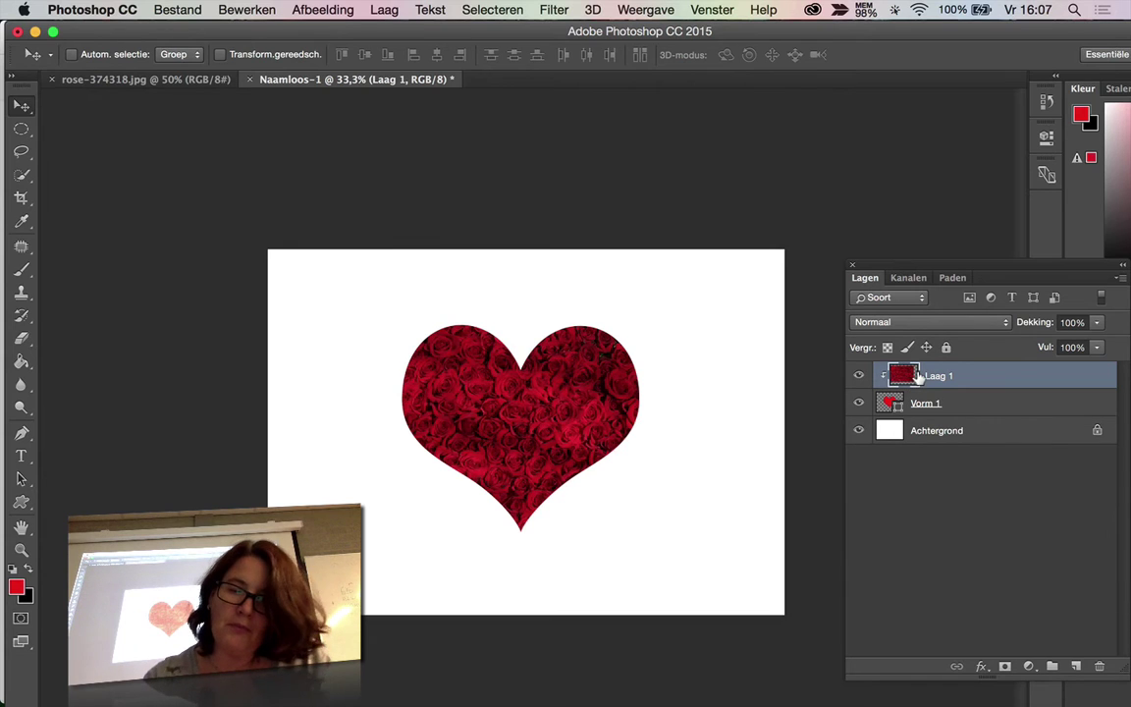
key(super+t)
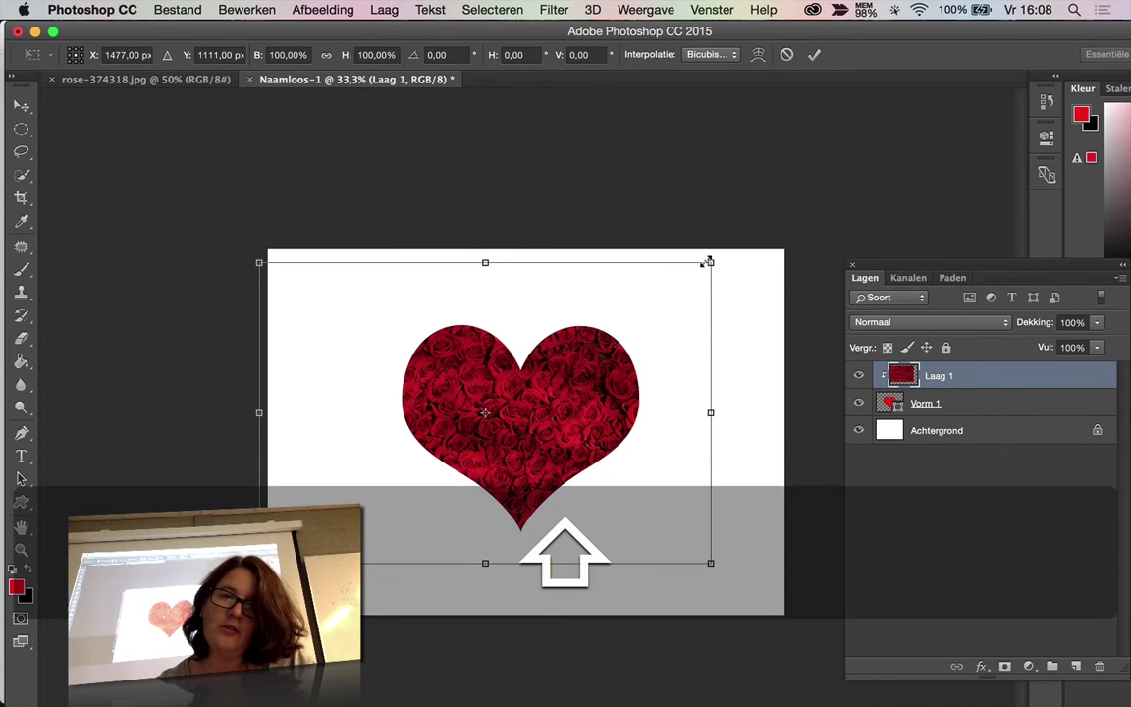
drag(710, 253, 795, 181)
key(Return)
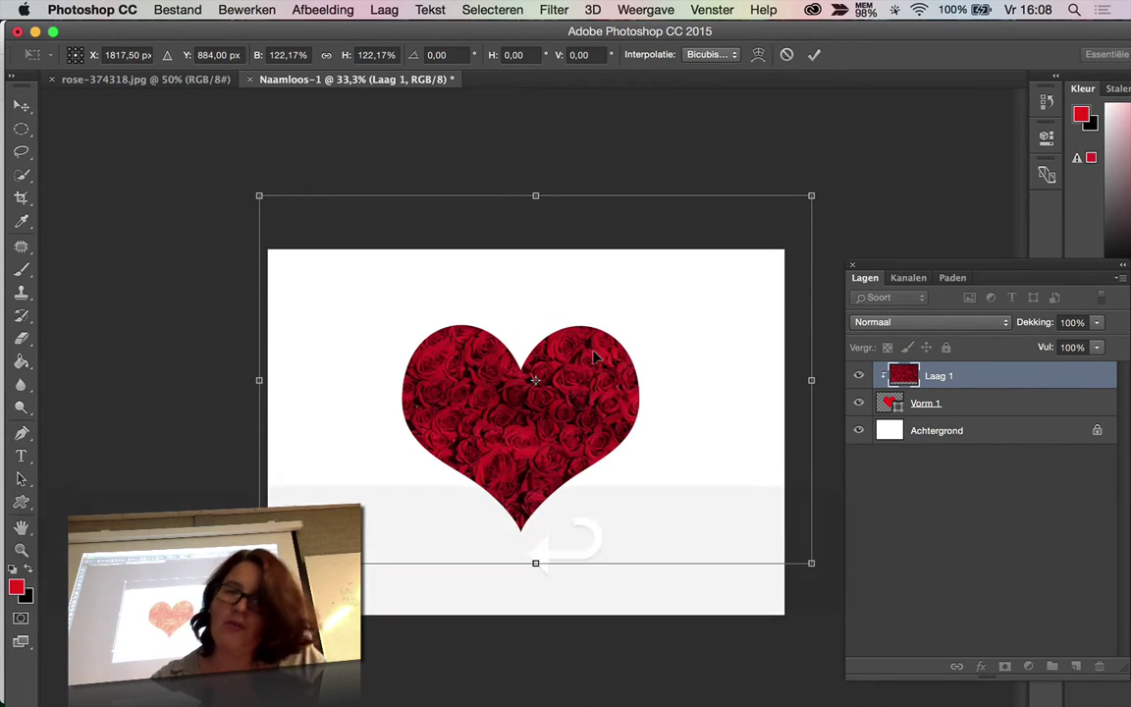
drag(579, 402, 587, 430)
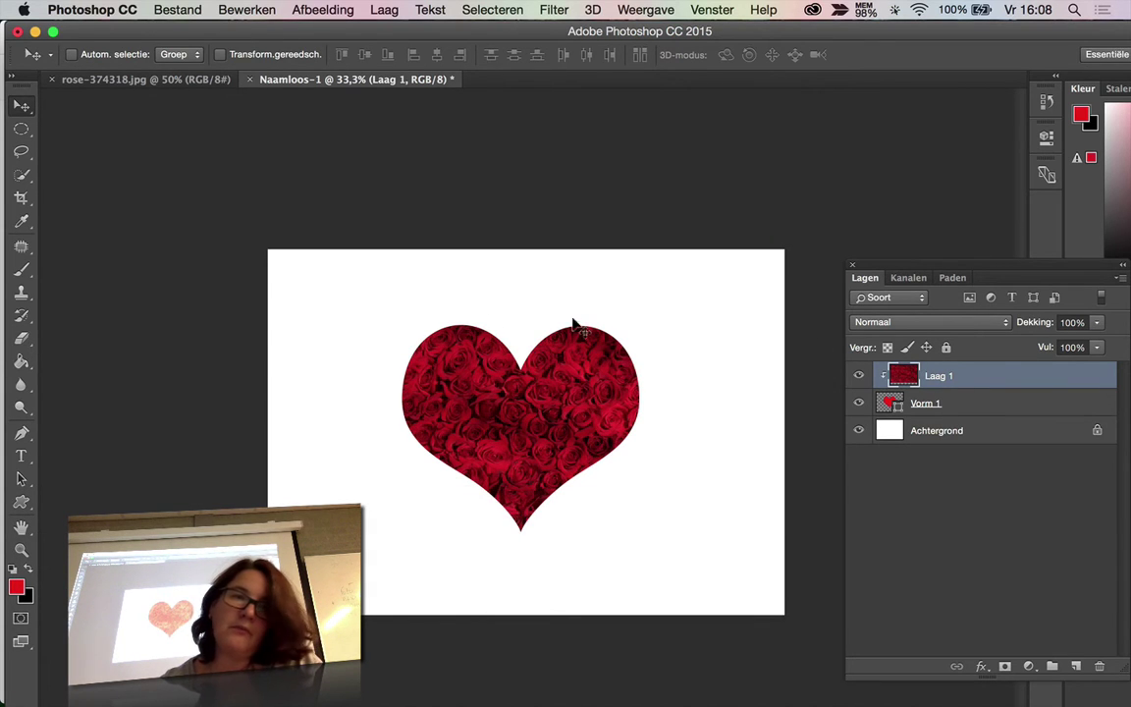
click(966, 403)
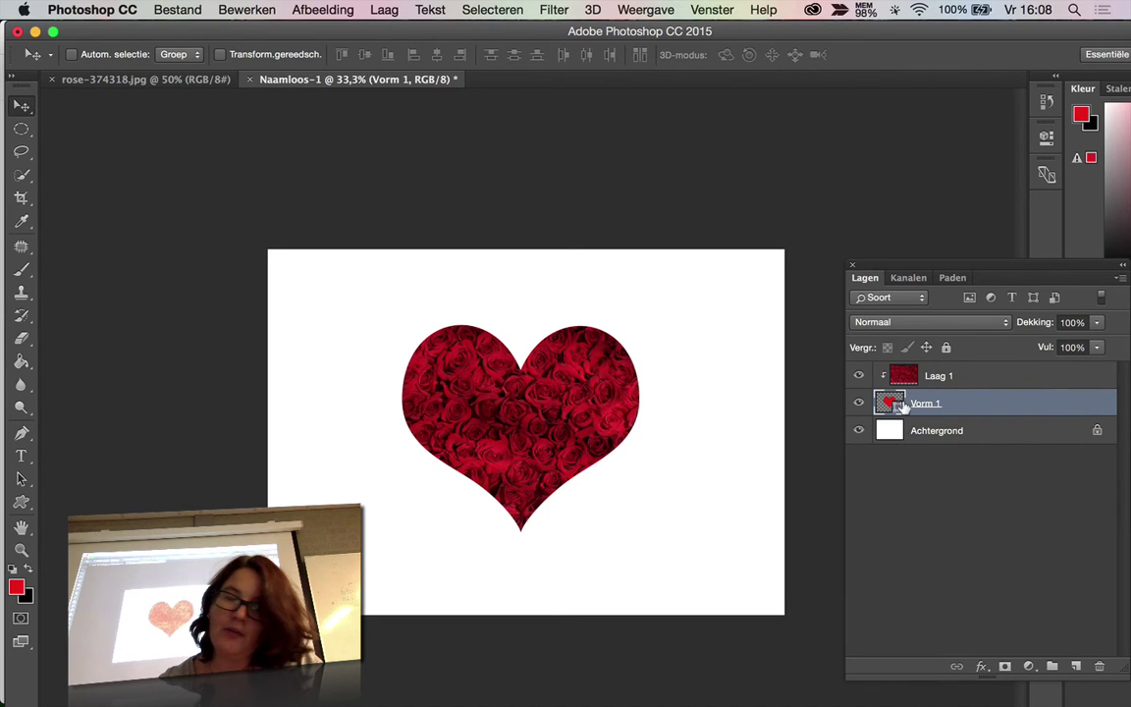
mouse_move(496, 383)
mouse_down()
mouse_move(303, 329)
mouse_move(575, 513)
mouse_move(757, 323)
mouse_move(555, 295)
mouse_move(470, 483)
mouse_move(296, 422)
mouse_move(603, 375)
mouse_move(736, 471)
mouse_move(575, 283)
mouse_move(373, 391)
mouse_move(392, 257)
mouse_move(628, 446)
mouse_move(593, 290)
mouse_move(525, 471)
mouse_move(339, 290)
mouse_move(589, 402)
mouse_move(754, 437)
mouse_move(650, 587)
mouse_move(341, 540)
mouse_move(333, 589)
mouse_move(390, 429)
mouse_move(468, 312)
mouse_up()
drag(595, 419, 549, 429)
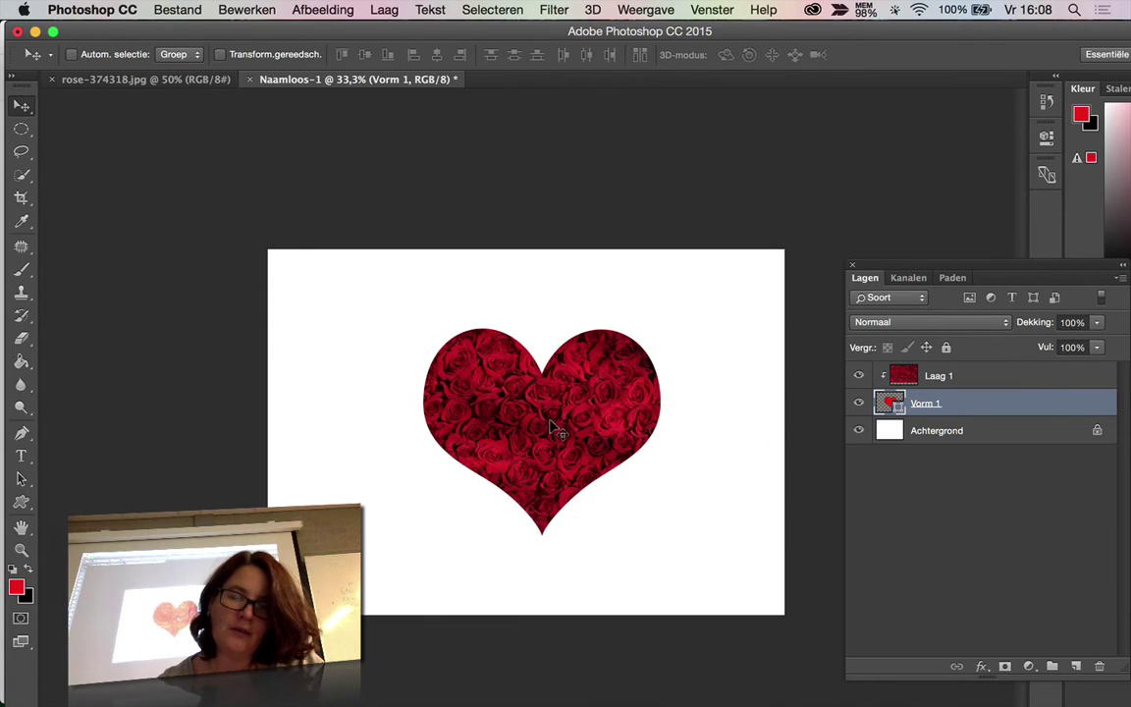
key(super+z)
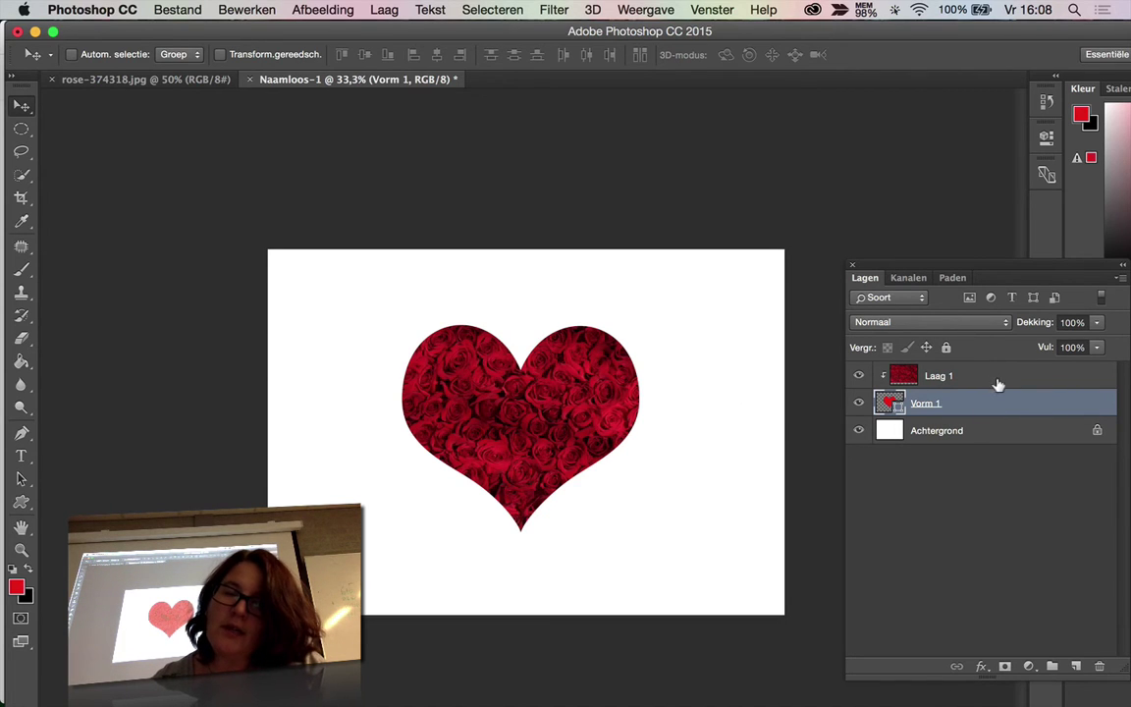
Select Laag 1 with Vorm 1 and trial-move the rose heart, undoing the last move.
key(shift)
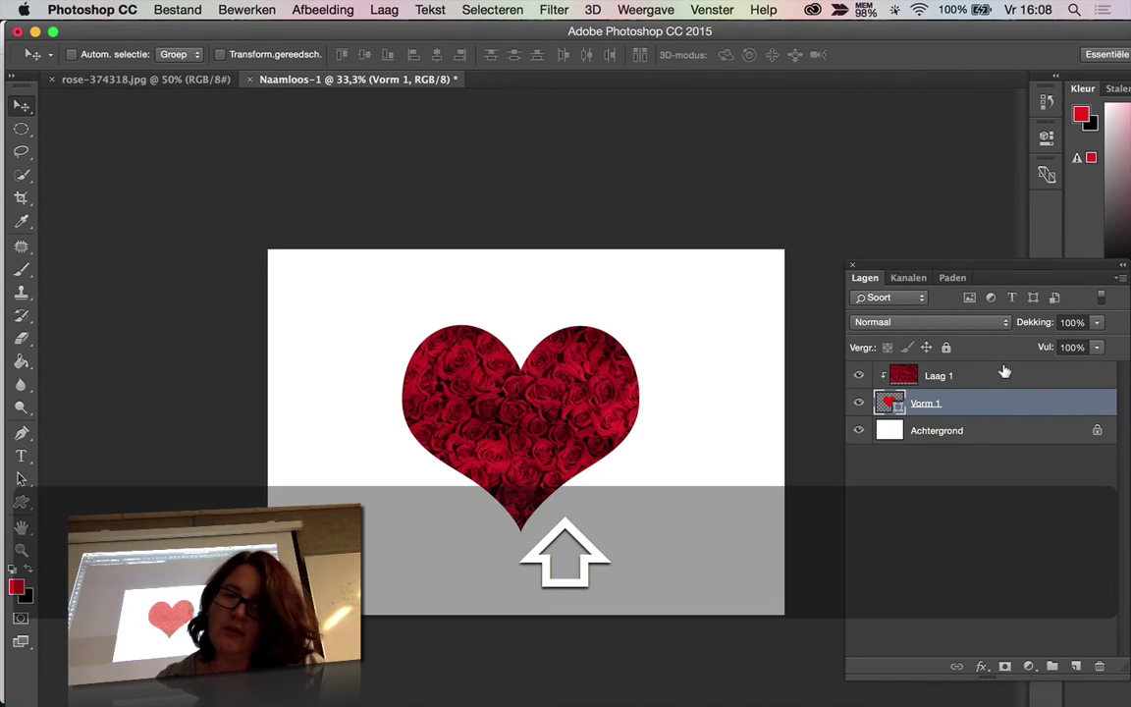
shift+click(997, 375)
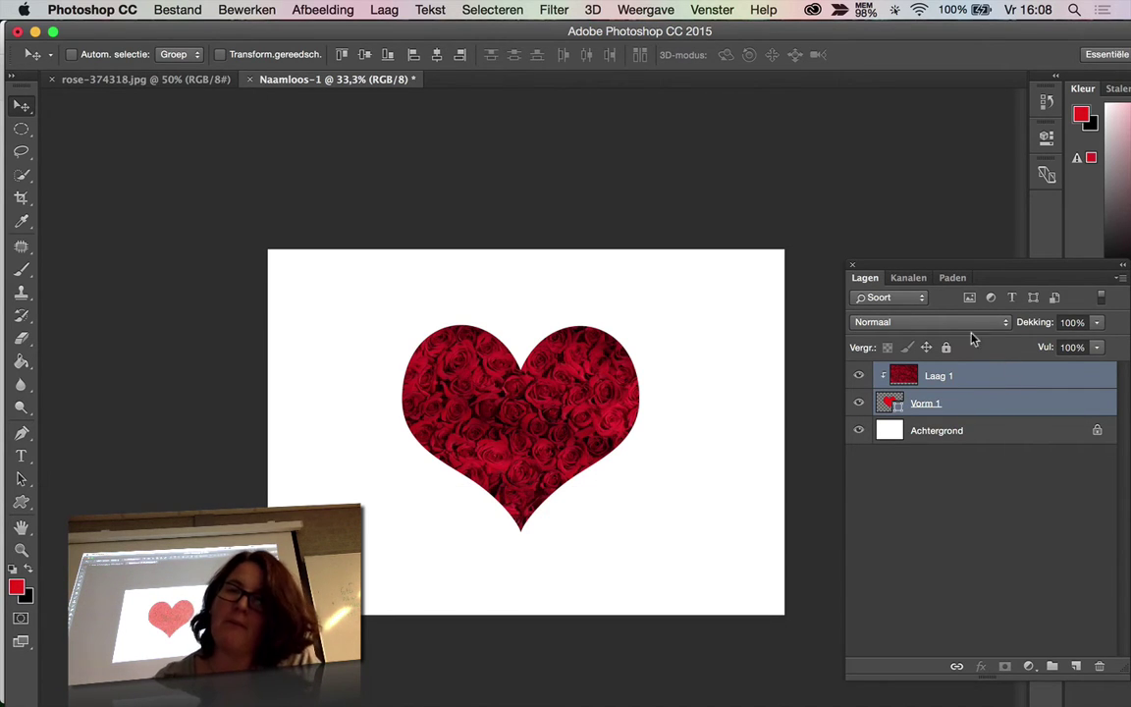
mouse_move(530, 383)
mouse_down()
mouse_move(446, 505)
mouse_move(559, 457)
mouse_up()
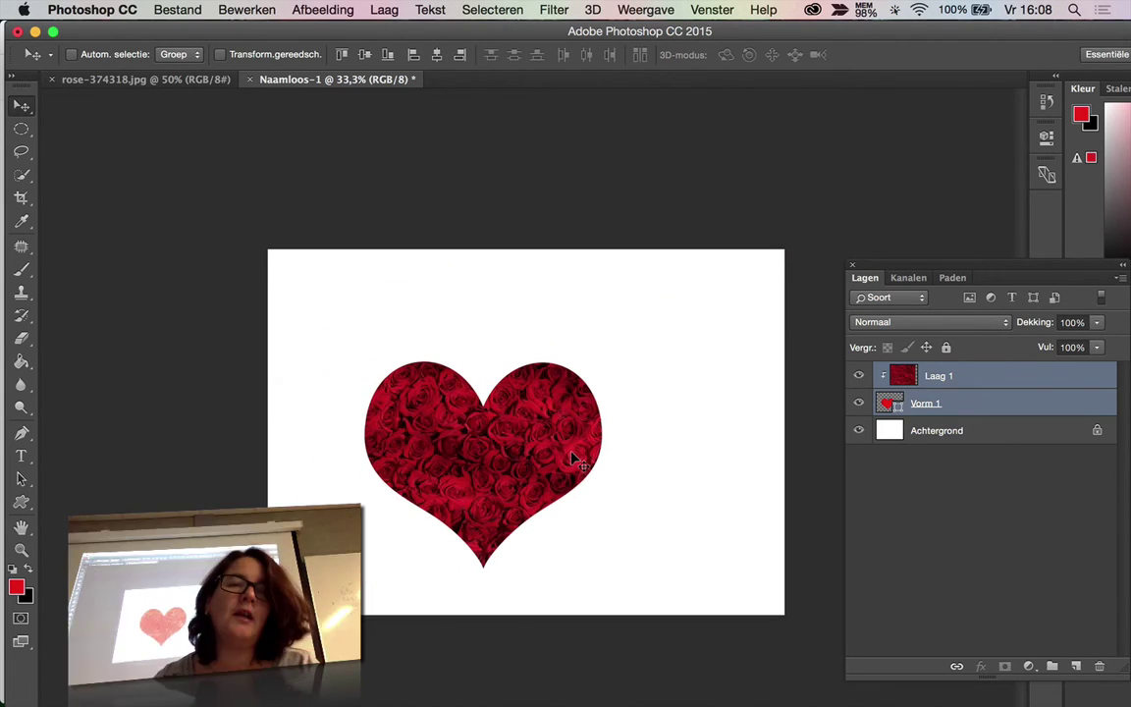
mouse_move(497, 481)
mouse_down()
mouse_move(535, 364)
mouse_move(562, 481)
mouse_up()
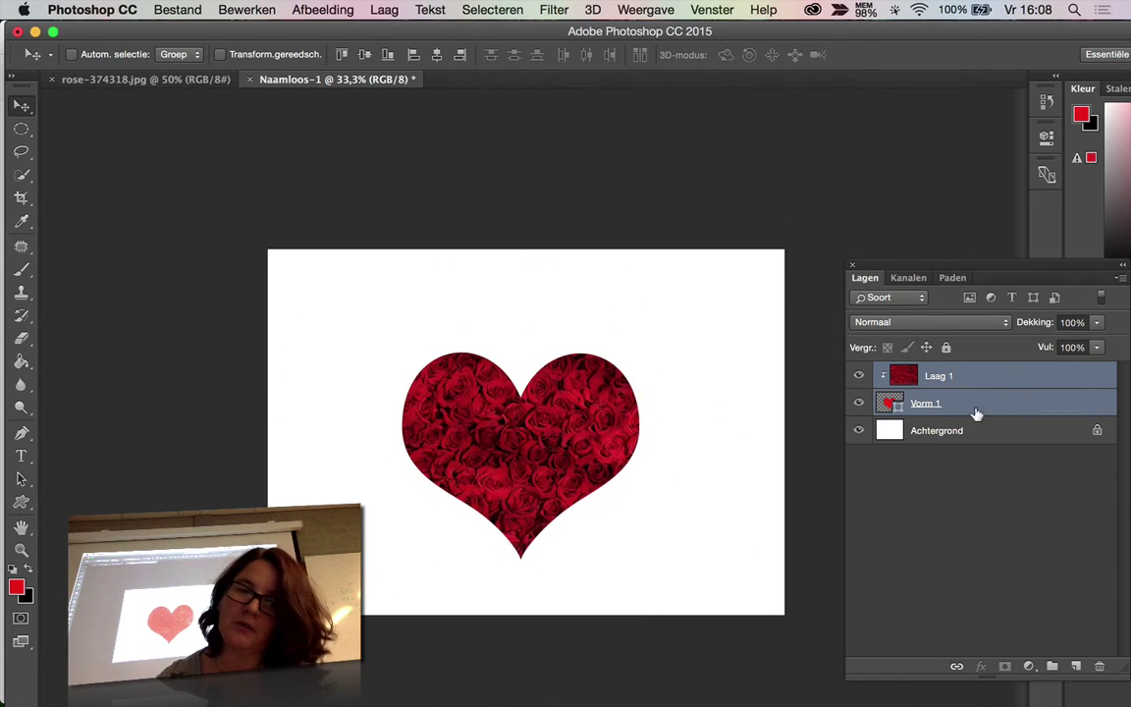
key(super+z)
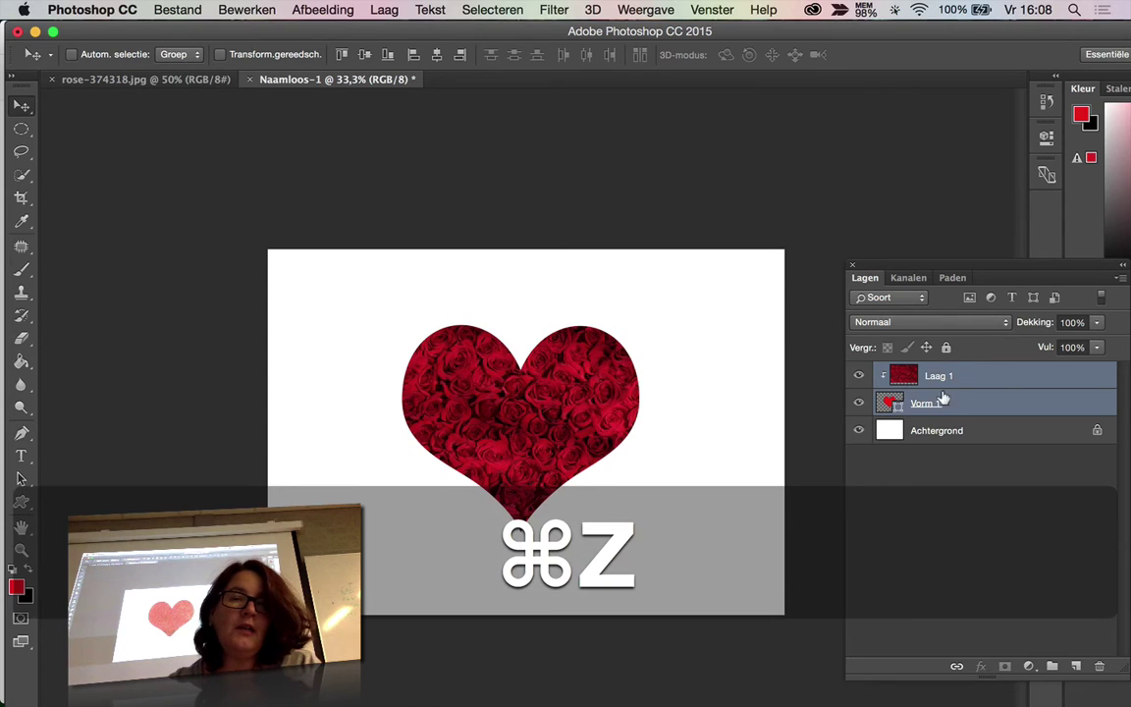
Reselect both heart layers and turn on rulers with Cmd+R.
click(982, 405)
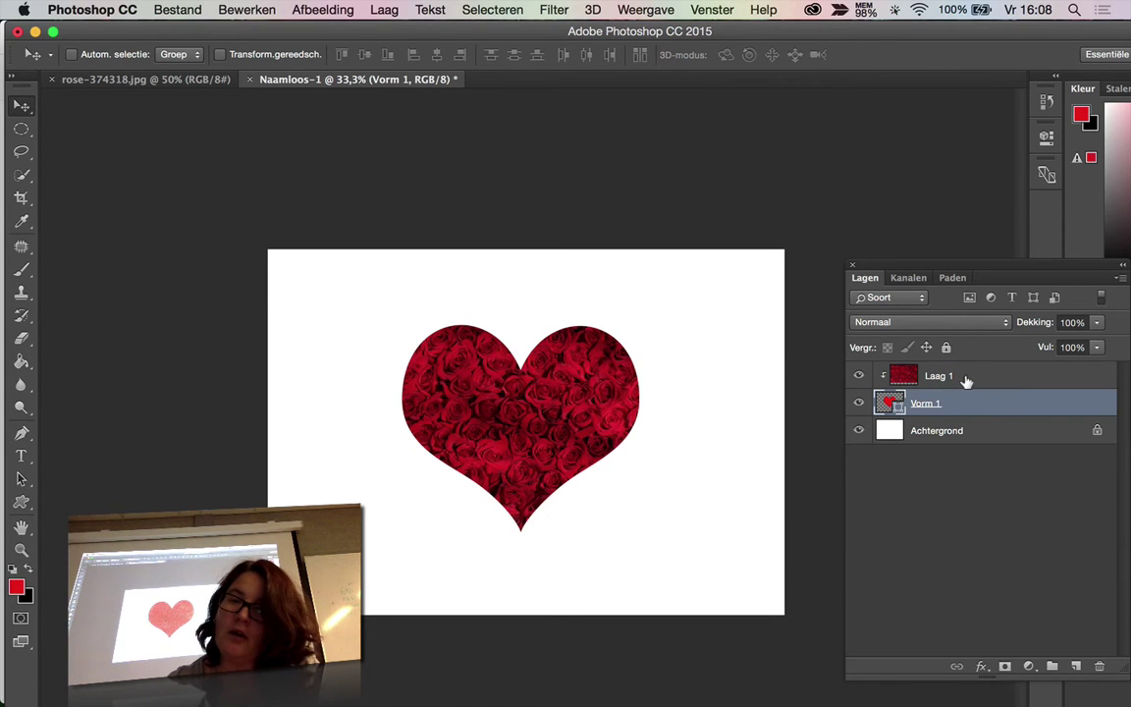
key(shift)
shift+click(969, 375)
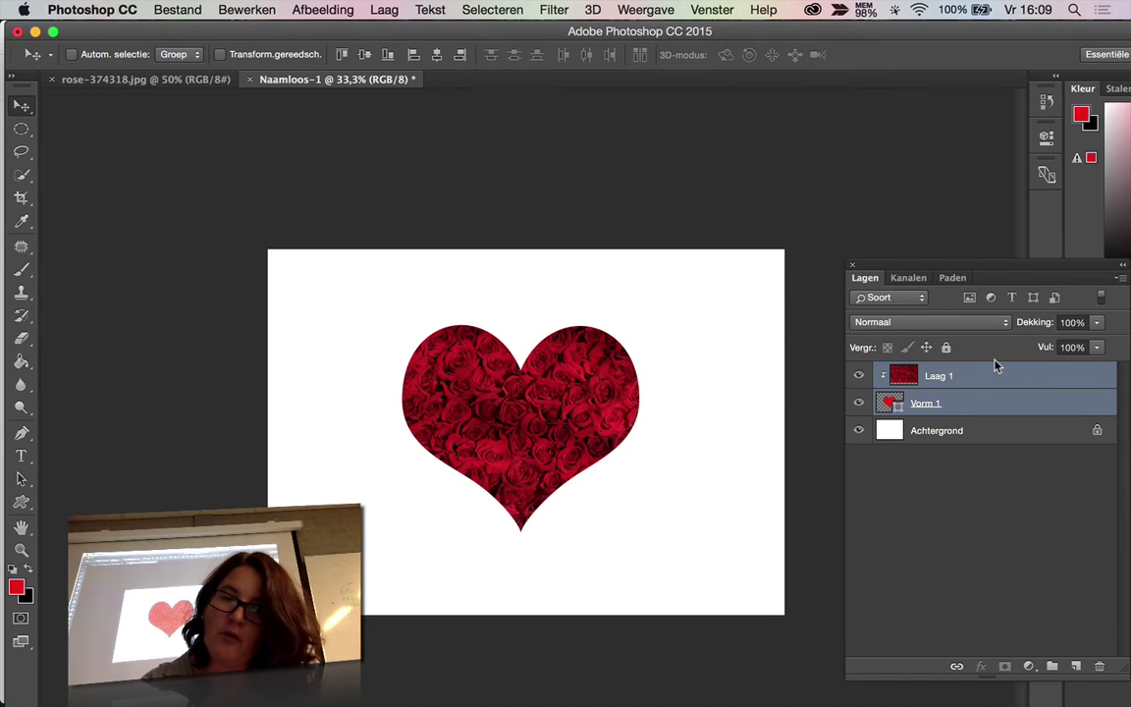
key(super+r)
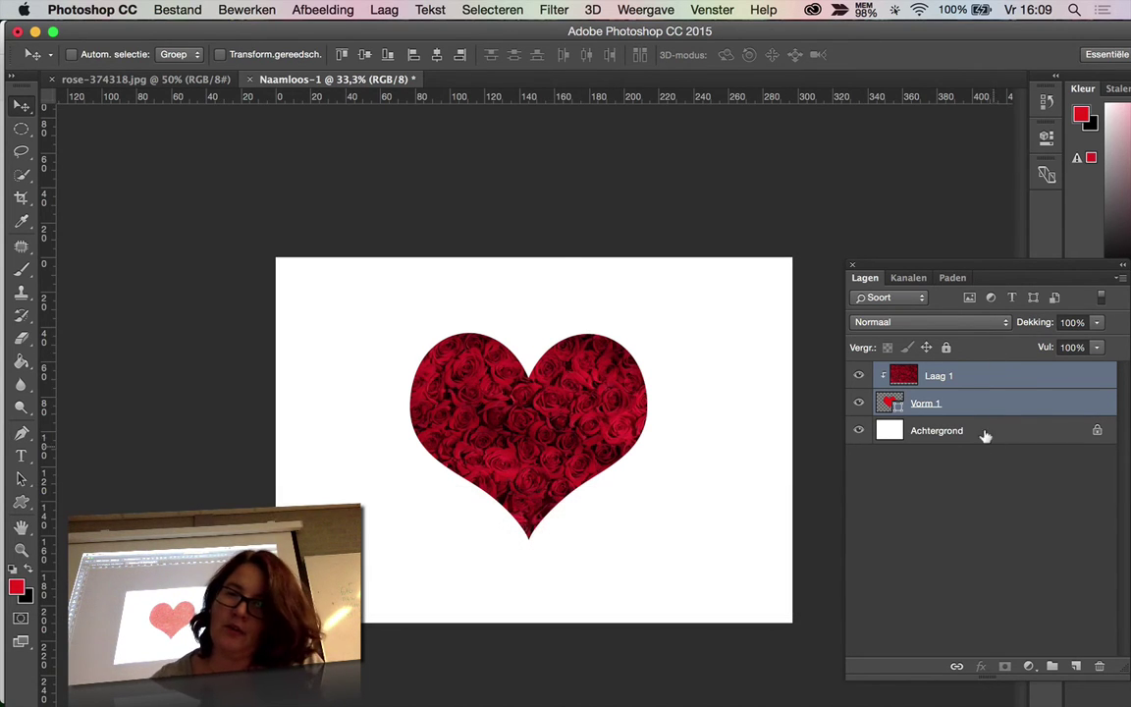
click(1011, 401)
shift+click(1005, 374)
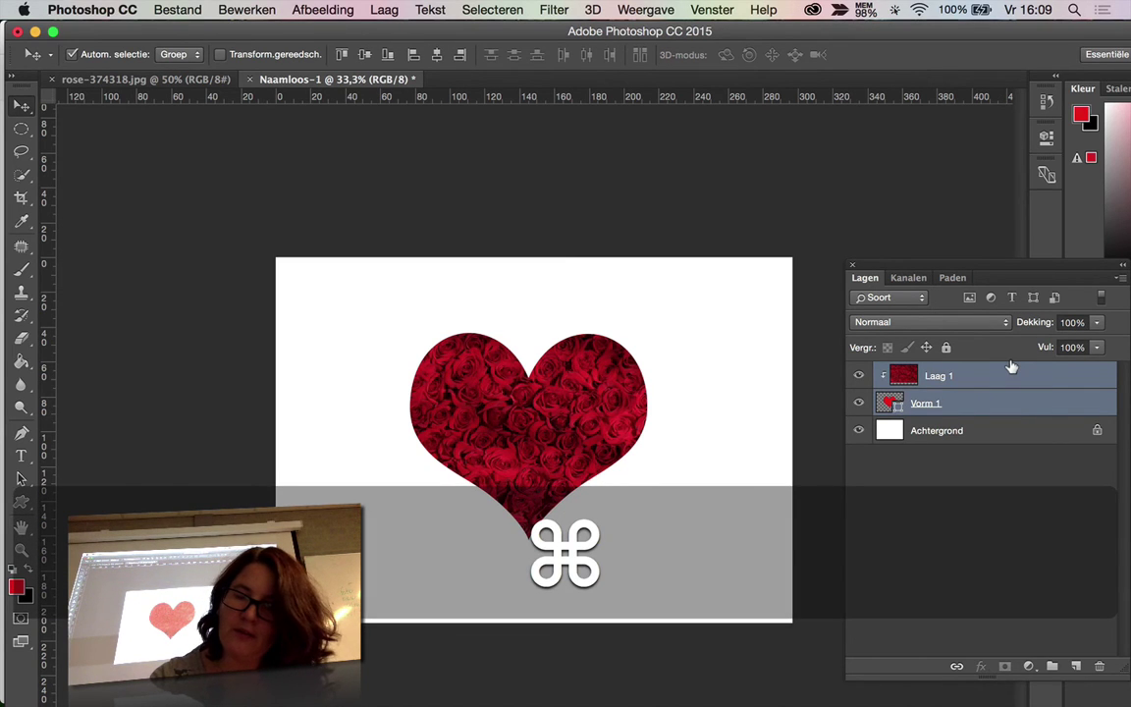
Group Vorm 1 and Laag 1 into Groep 1 and shift the group slightly left.
key(ctrl+g)
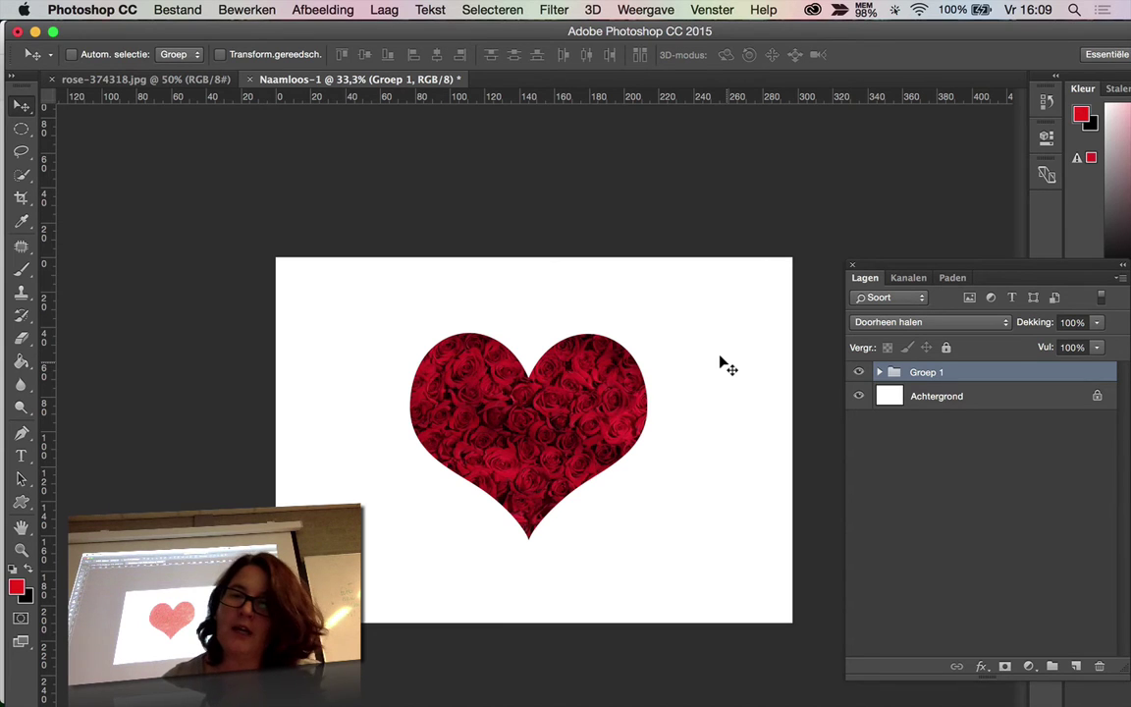
mouse_move(504, 424)
mouse_down()
mouse_move(613, 451)
mouse_move(676, 341)
mouse_move(471, 442)
mouse_move(471, 398)
mouse_up()
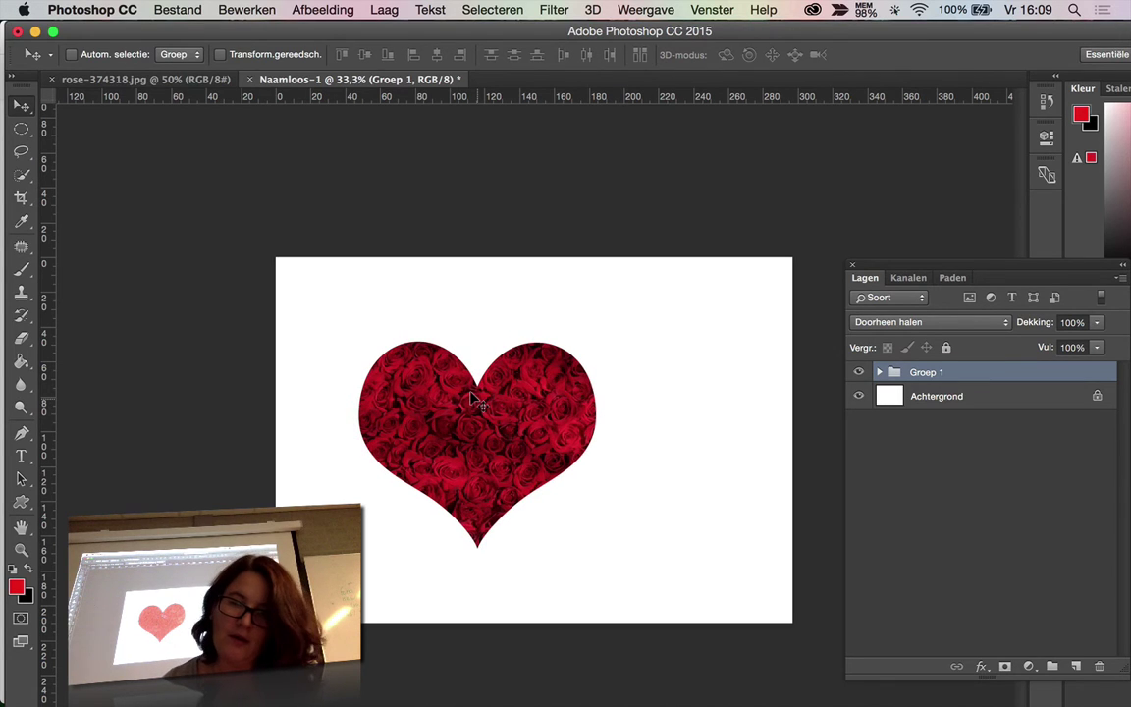
Rename Groep 1 to 'hart' and drag the rose heart to the canvas's upper left.
click(879, 372)
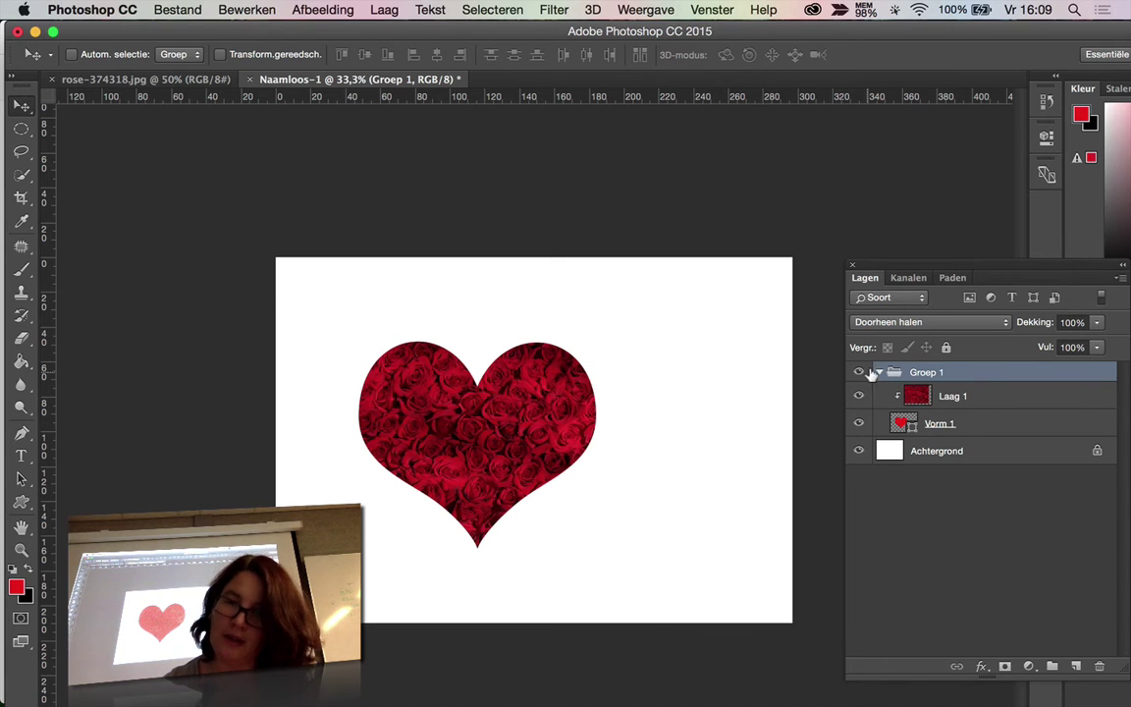
click(878, 372)
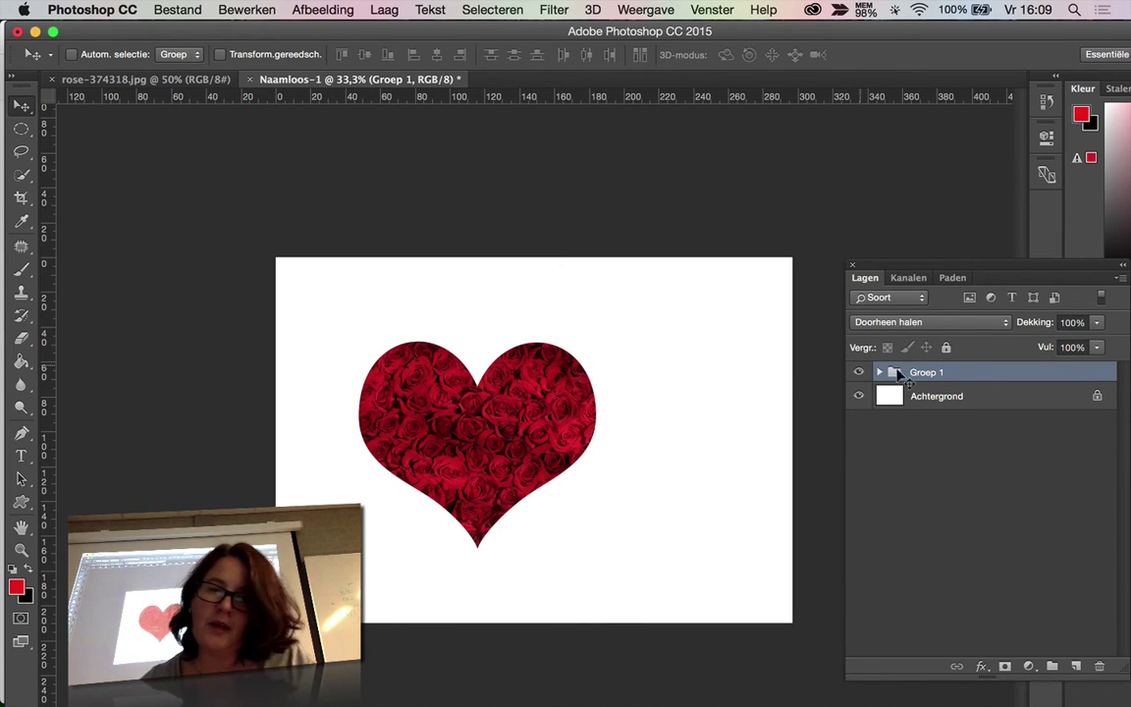
double_click(923, 373)
text(har)
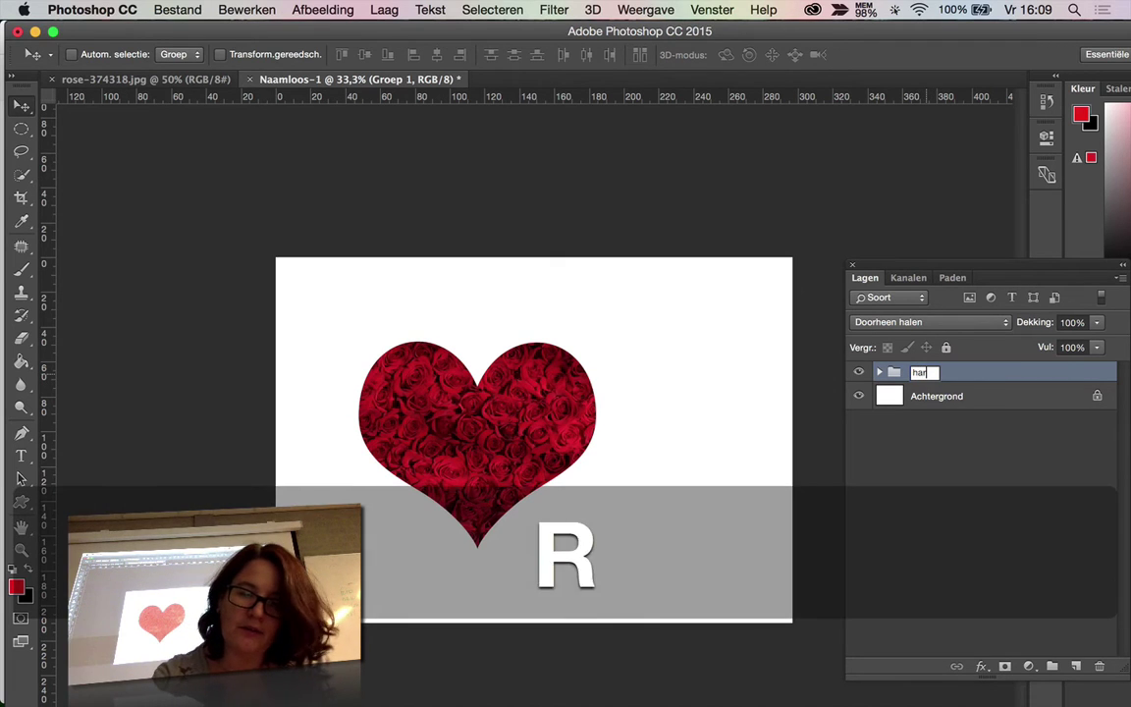
text(t)
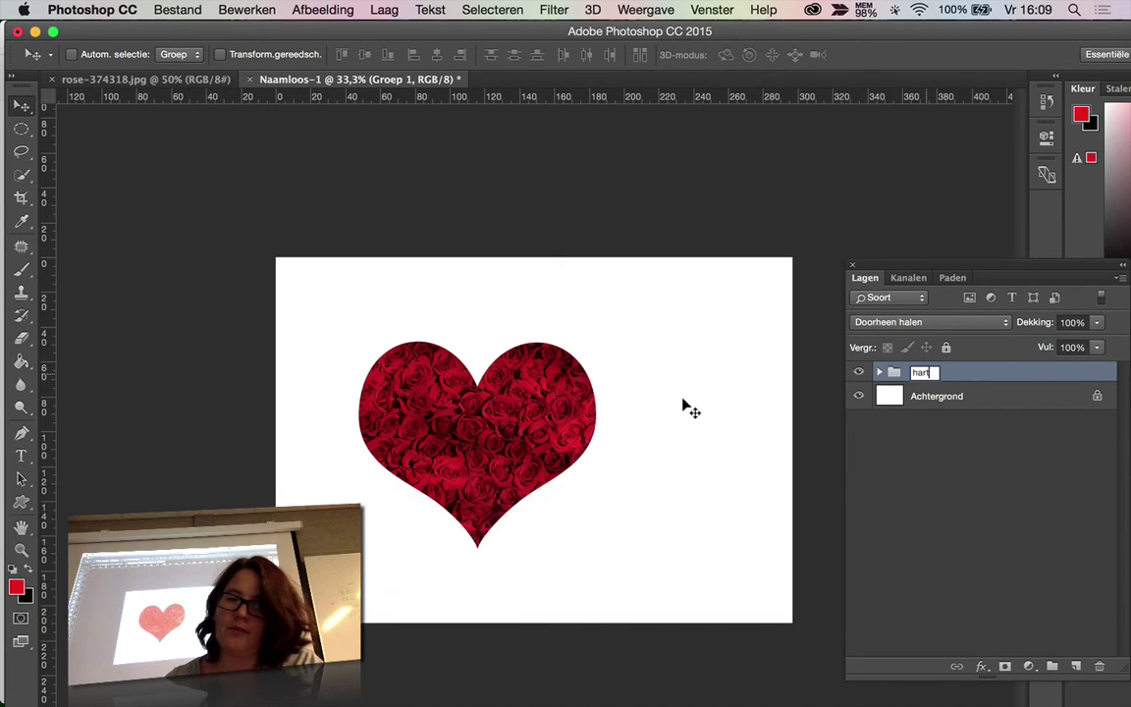
key(Return)
drag(526, 417, 479, 368)
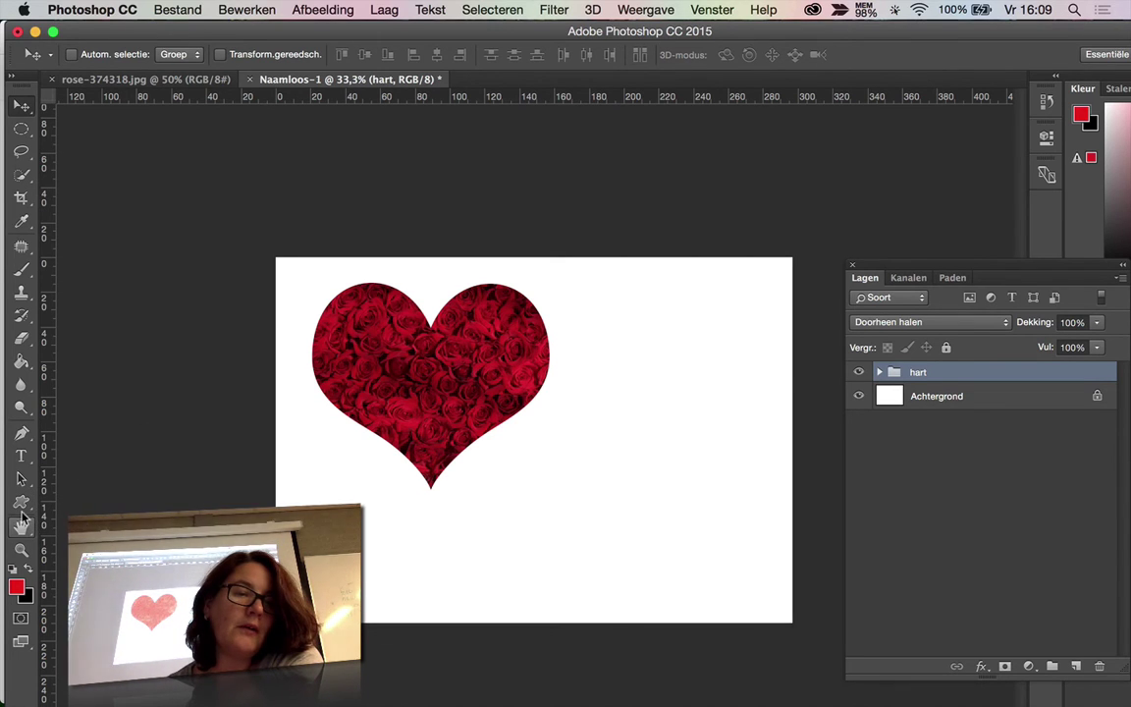
Switch to the Custom Shape tool and restore the default shape set.
drag(24, 505, 59, 526)
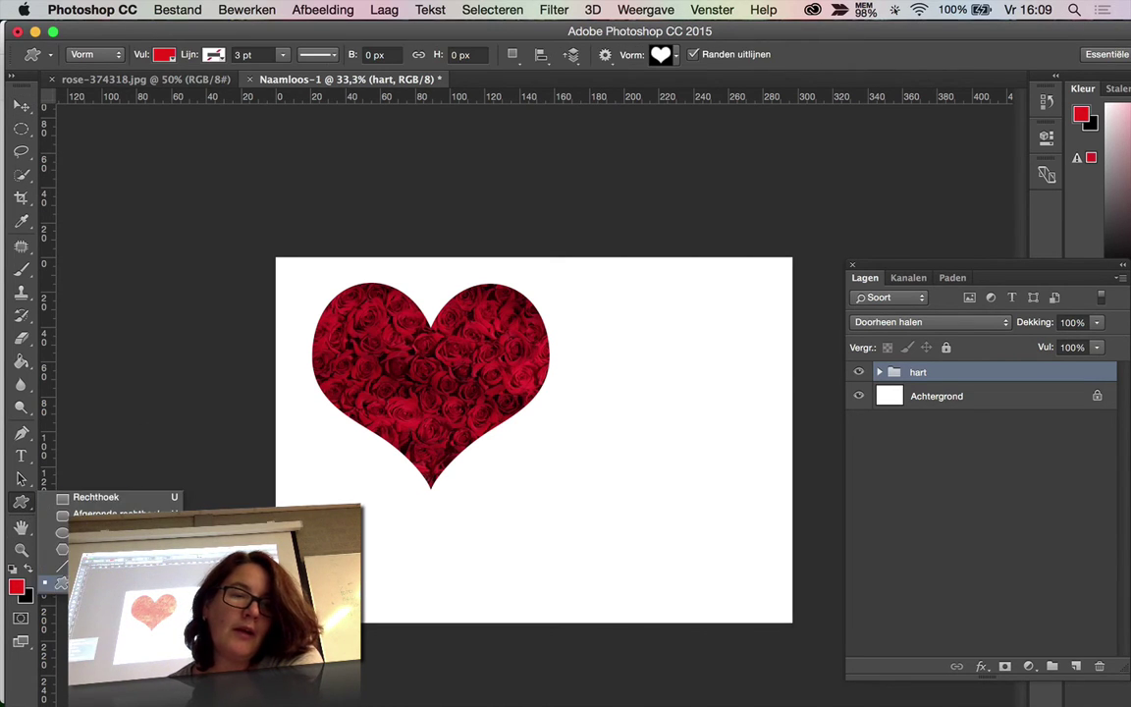
click(675, 55)
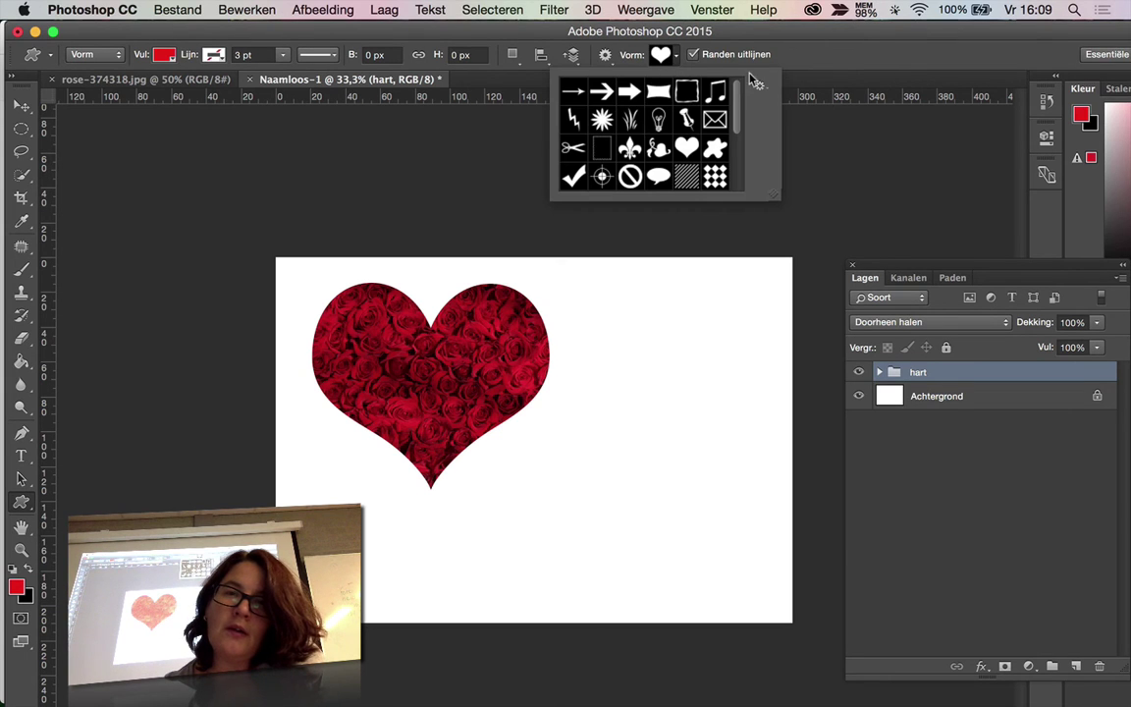
click(759, 86)
click(833, 263)
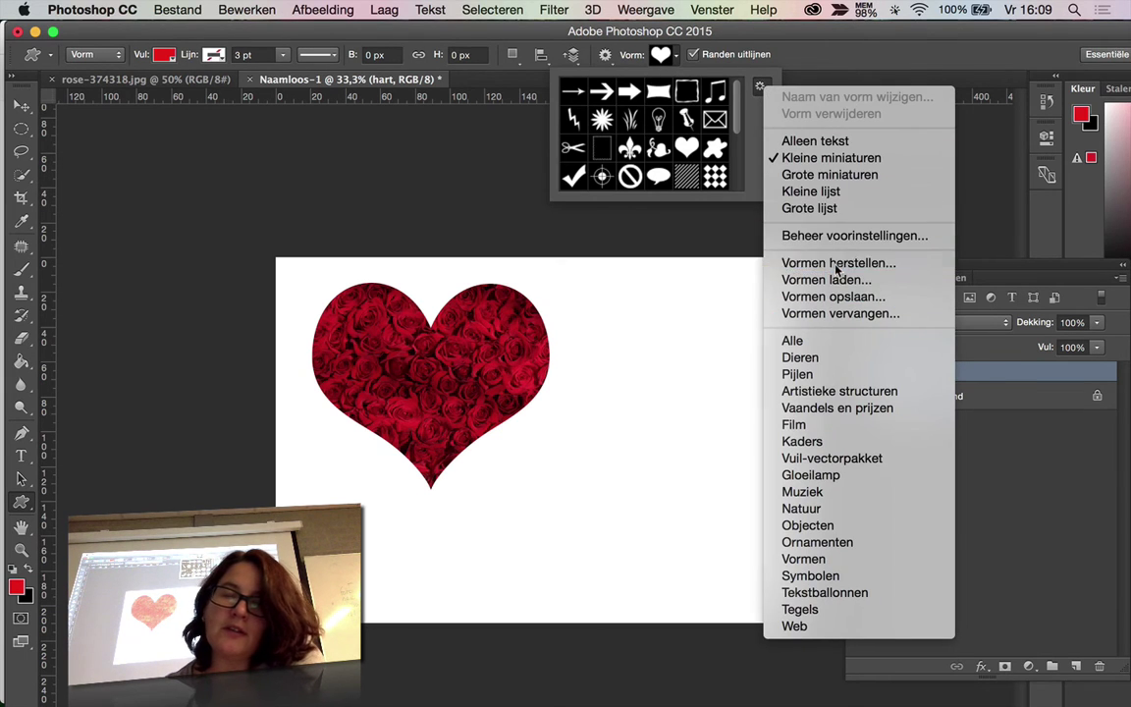
click(723, 270)
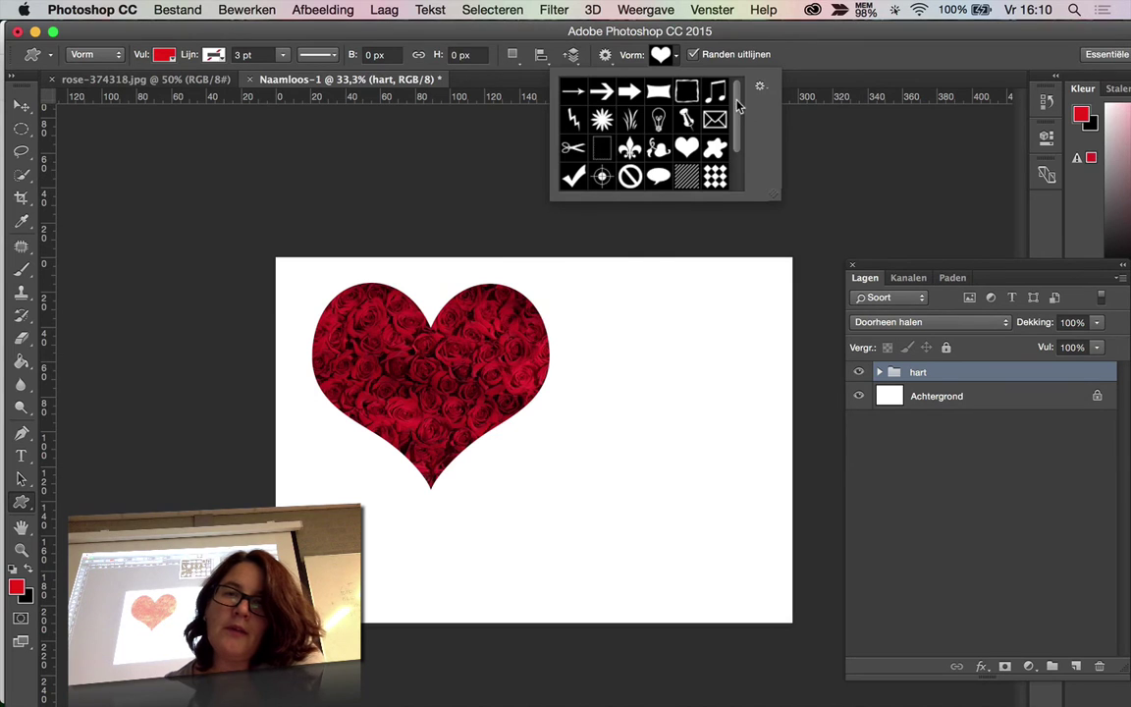
mouse_move(738, 106)
mouse_down()
mouse_move(731, 187)
mouse_move(738, 106)
mouse_move(741, 183)
mouse_move(734, 108)
mouse_up()
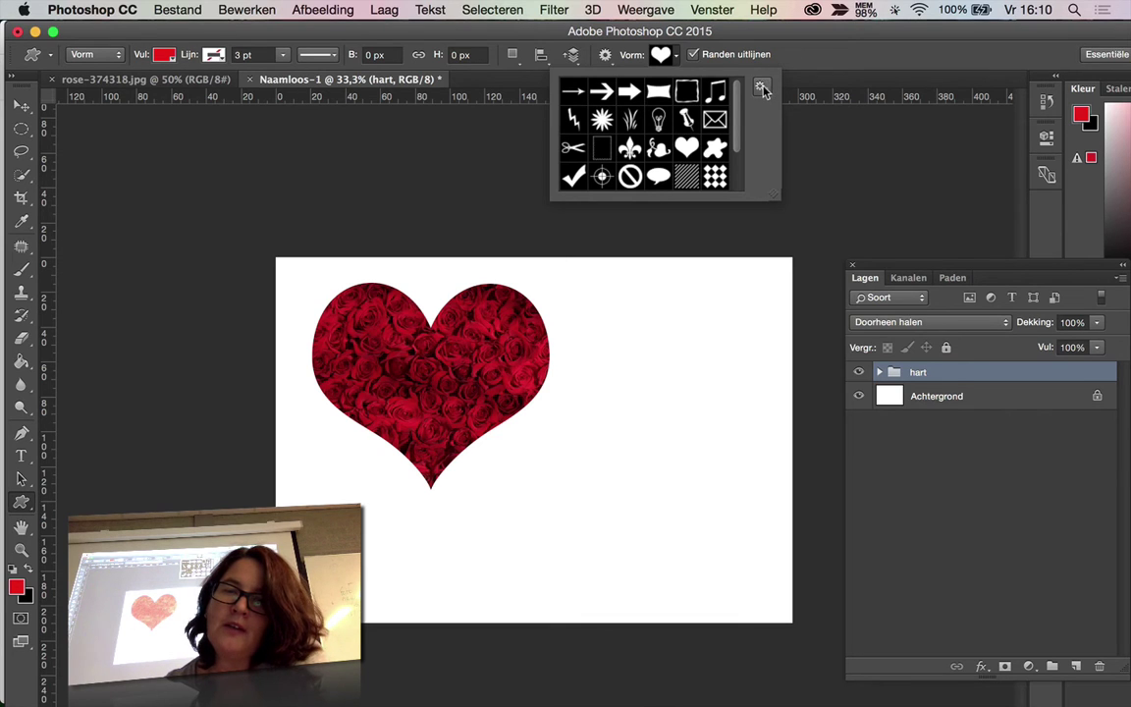
Append the Film shape set to the current custom shapes.
click(762, 89)
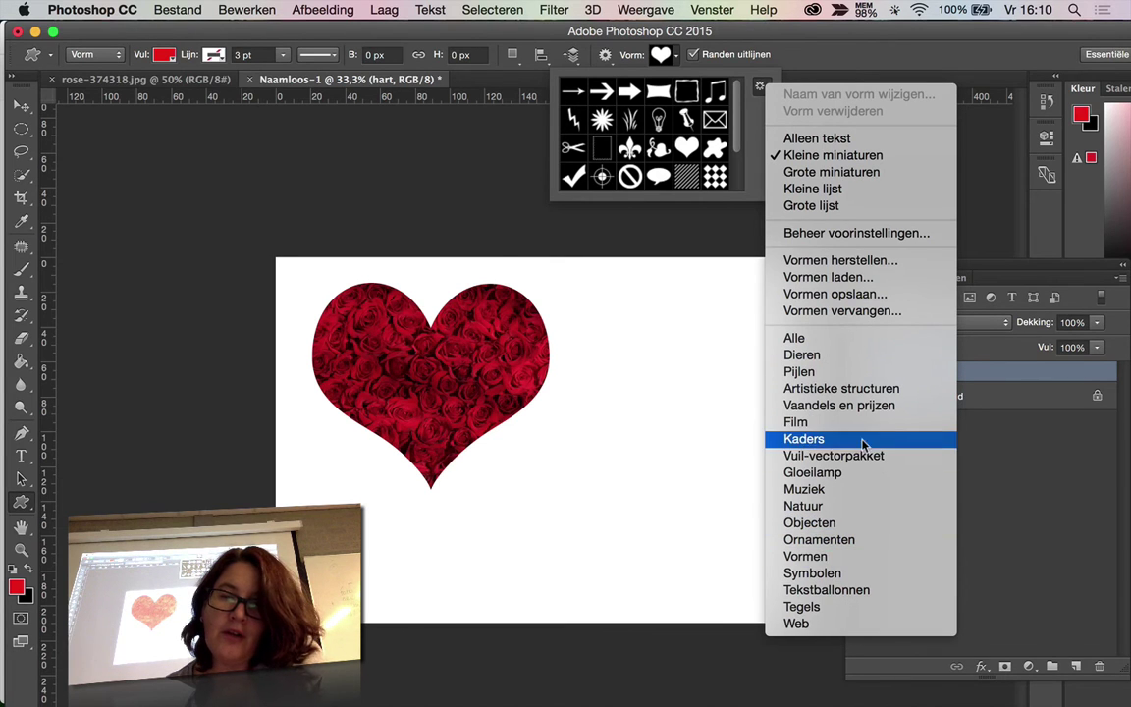
click(797, 422)
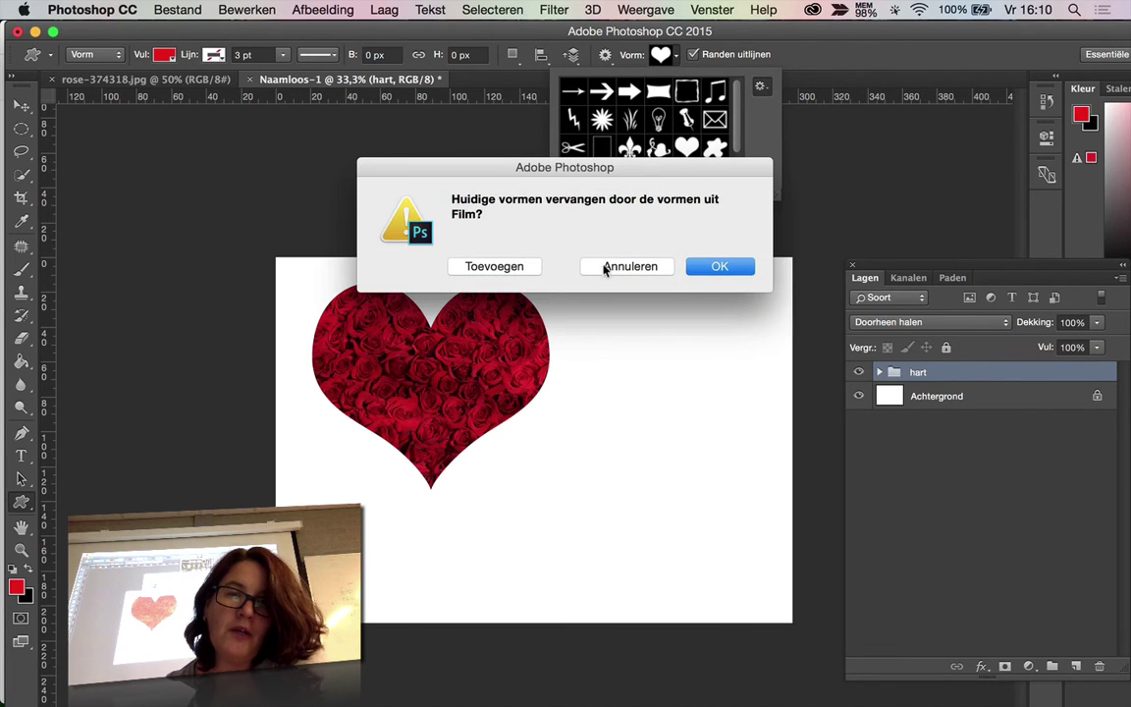
click(496, 267)
drag(734, 120, 734, 190)
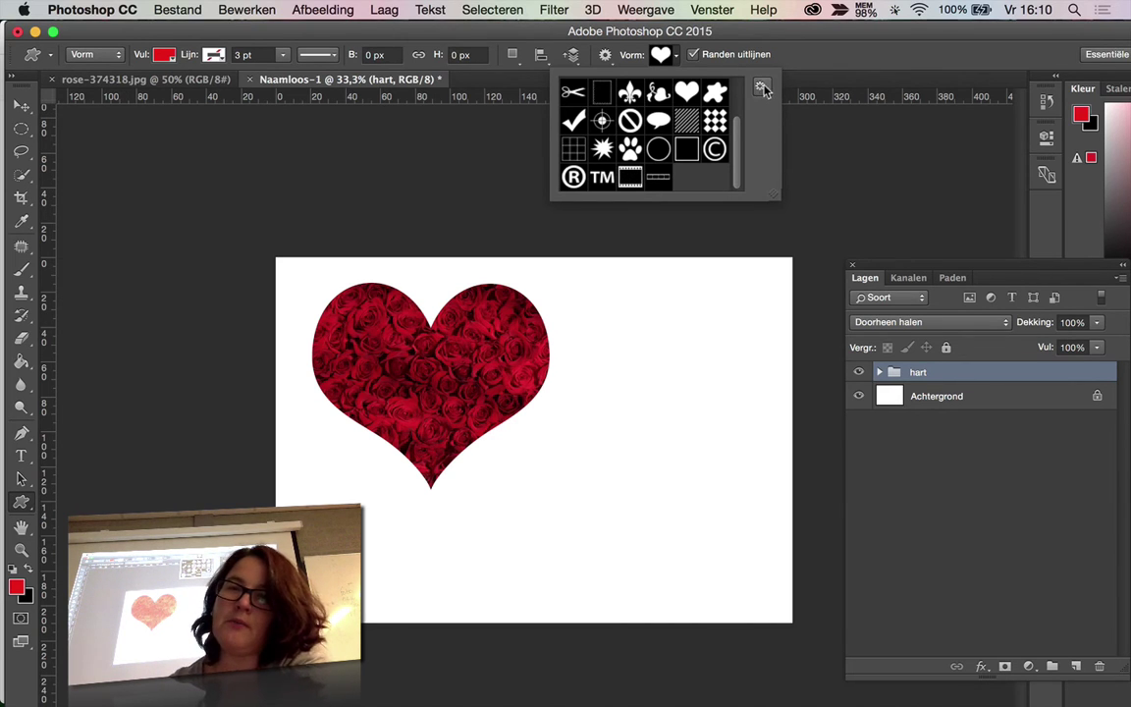
Append the Vaandels en prijzen set and pick its round seal shape.
click(761, 89)
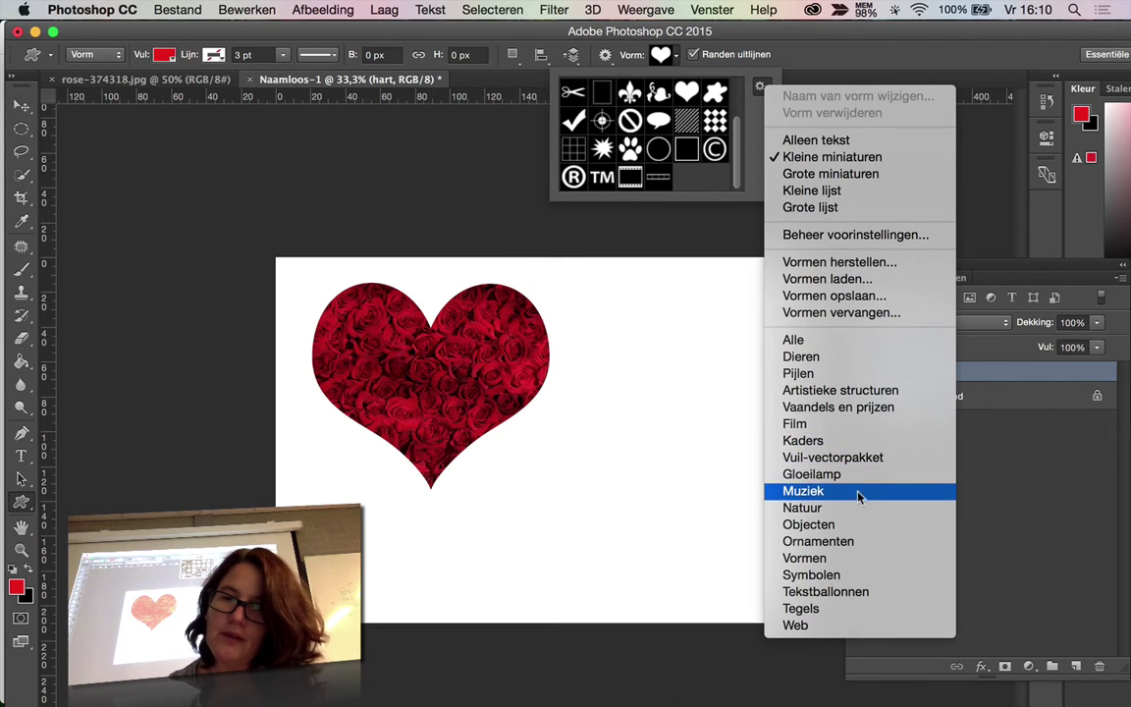
click(880, 409)
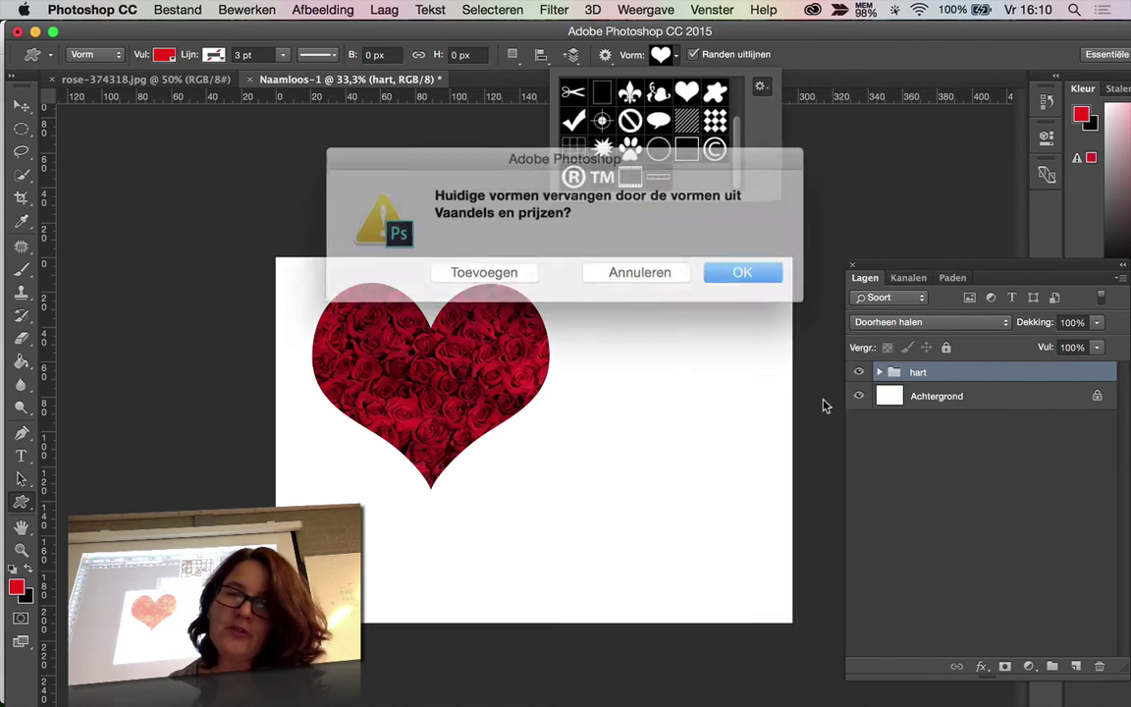
click(525, 267)
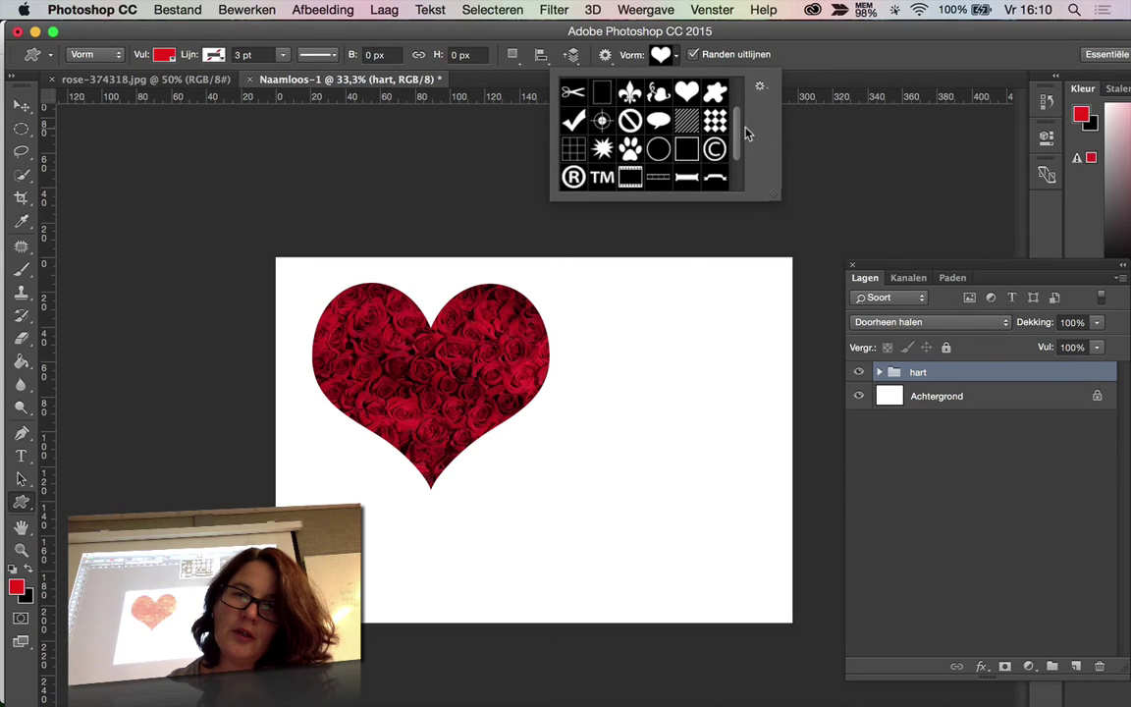
scroll(726, 193, down, 2)
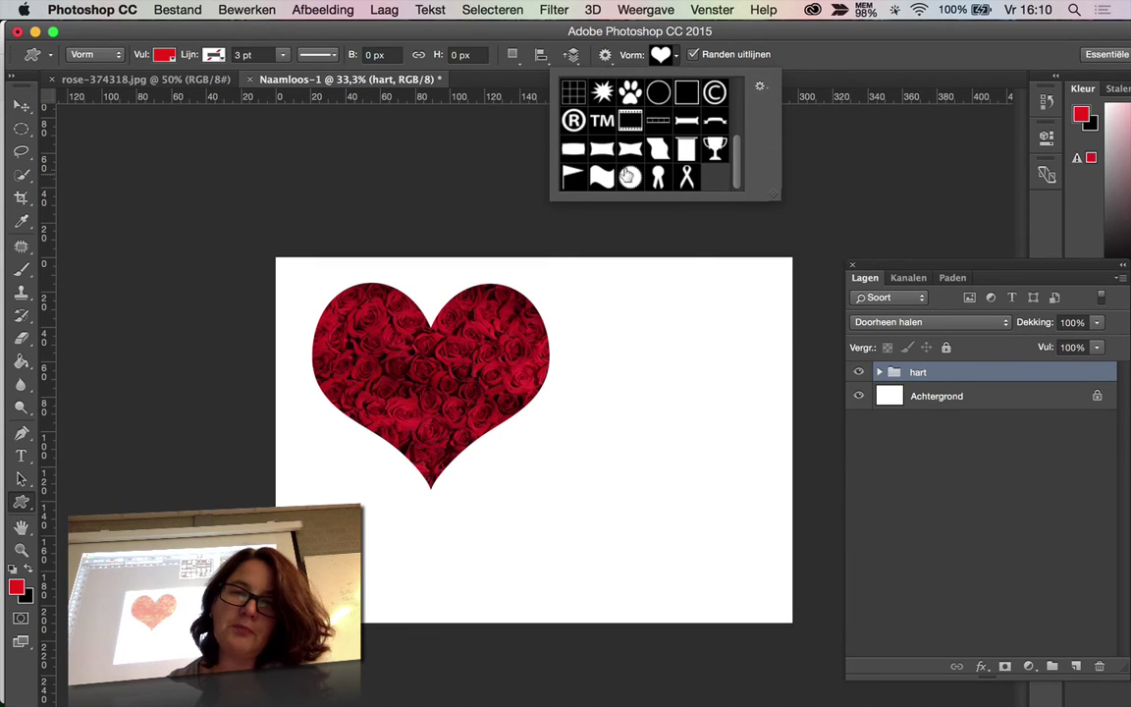
click(629, 177)
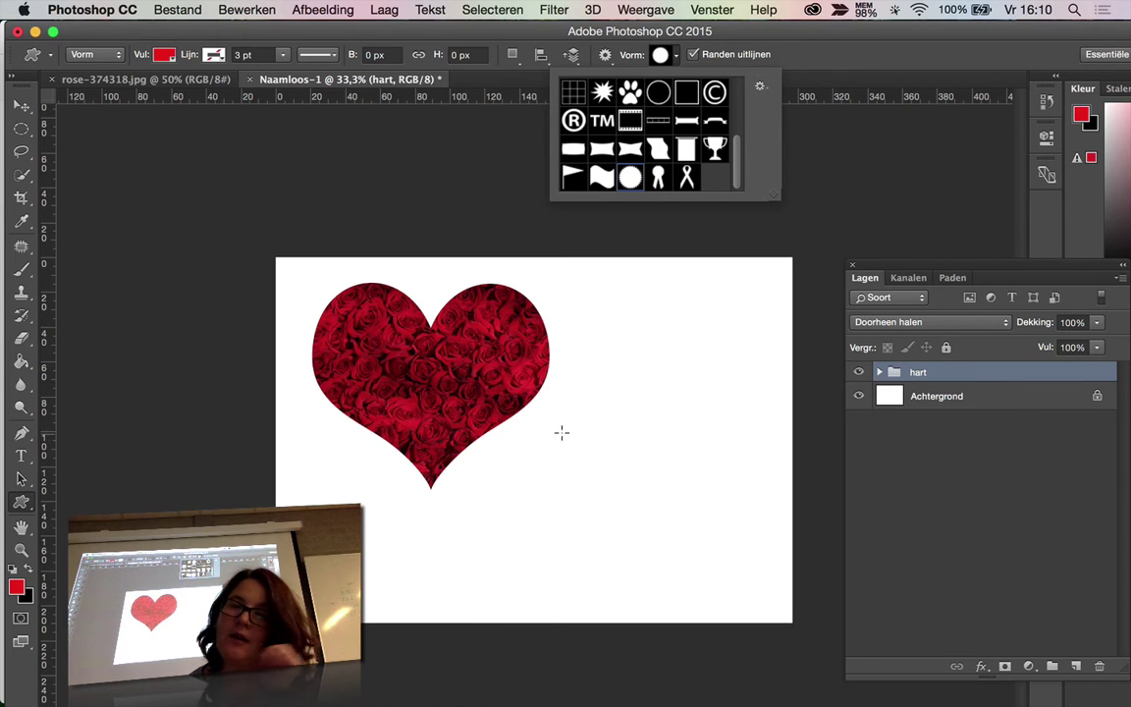
On a new layer, draw an evenly round red seal and nudge it up-left.
click(1074, 666)
click(1074, 667)
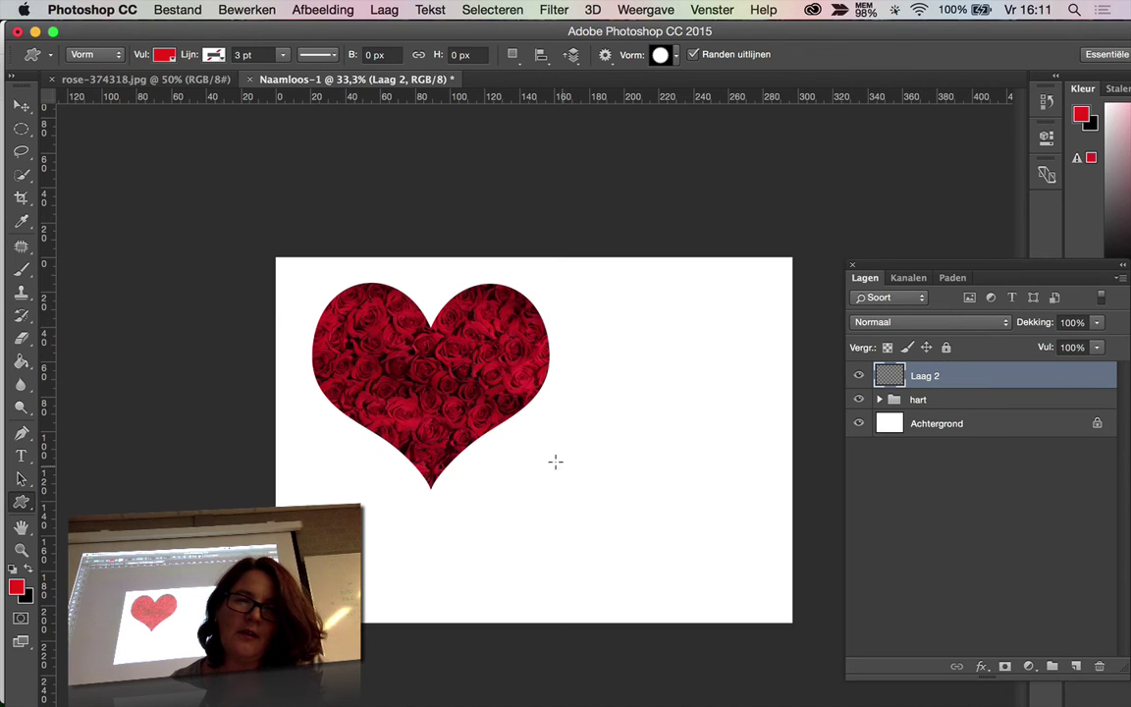
drag(535, 437, 722, 594)
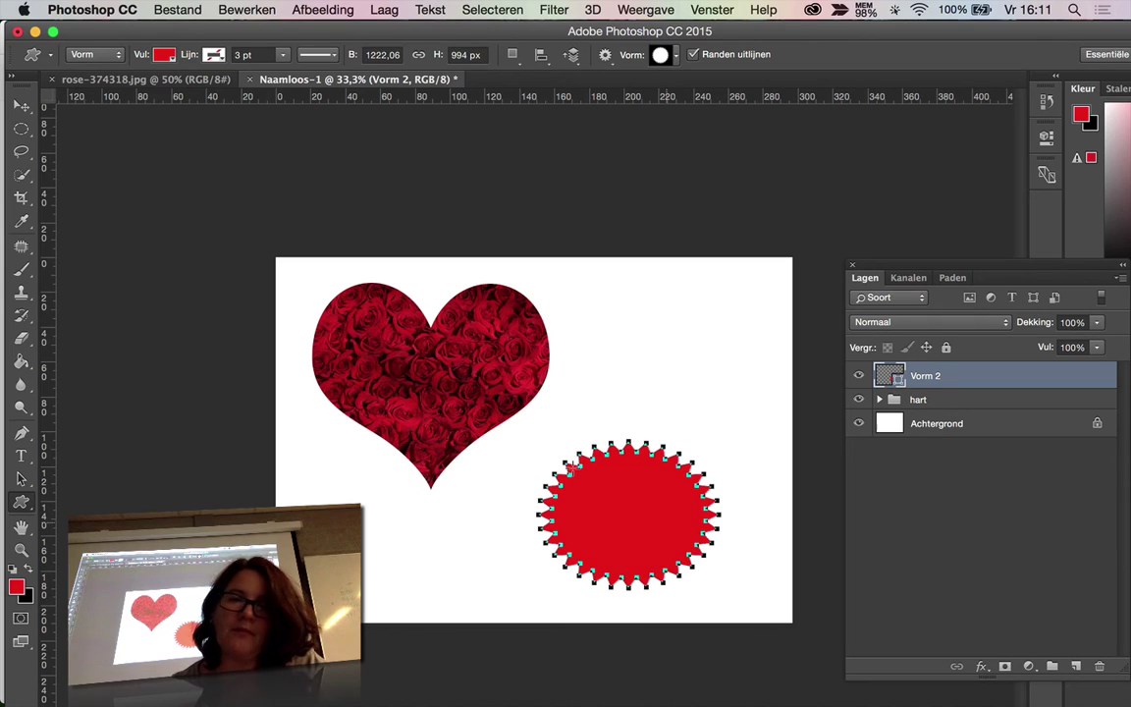
key(super+z)
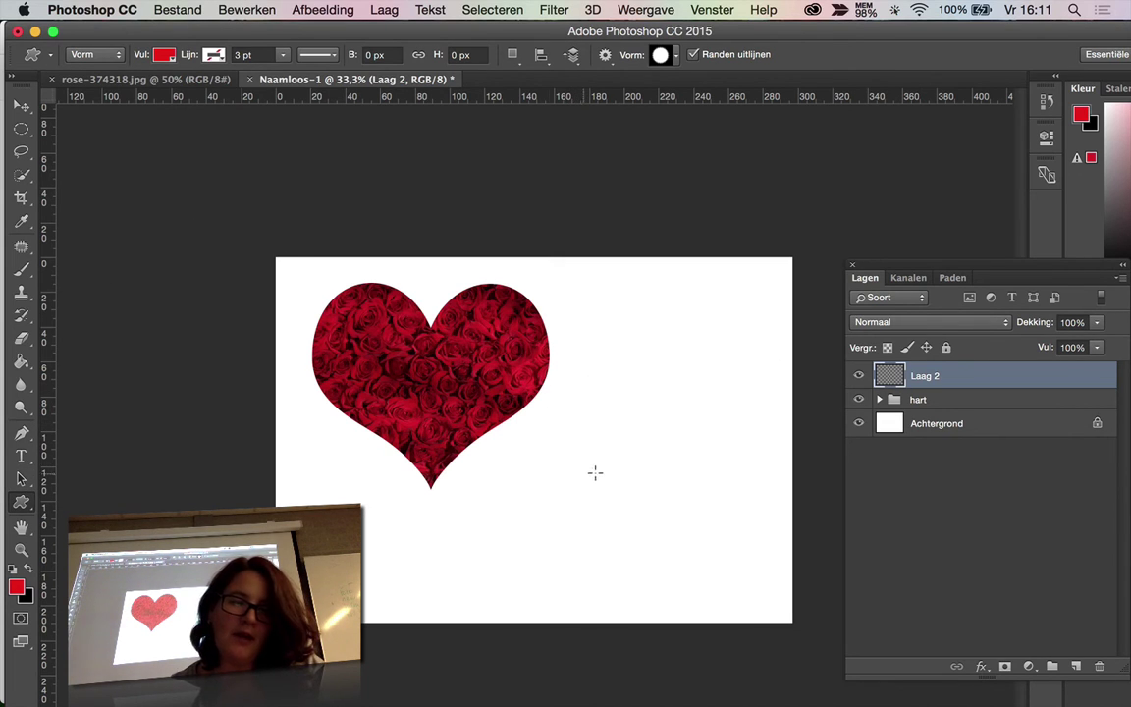
drag(568, 434, 728, 603)
click(22, 104)
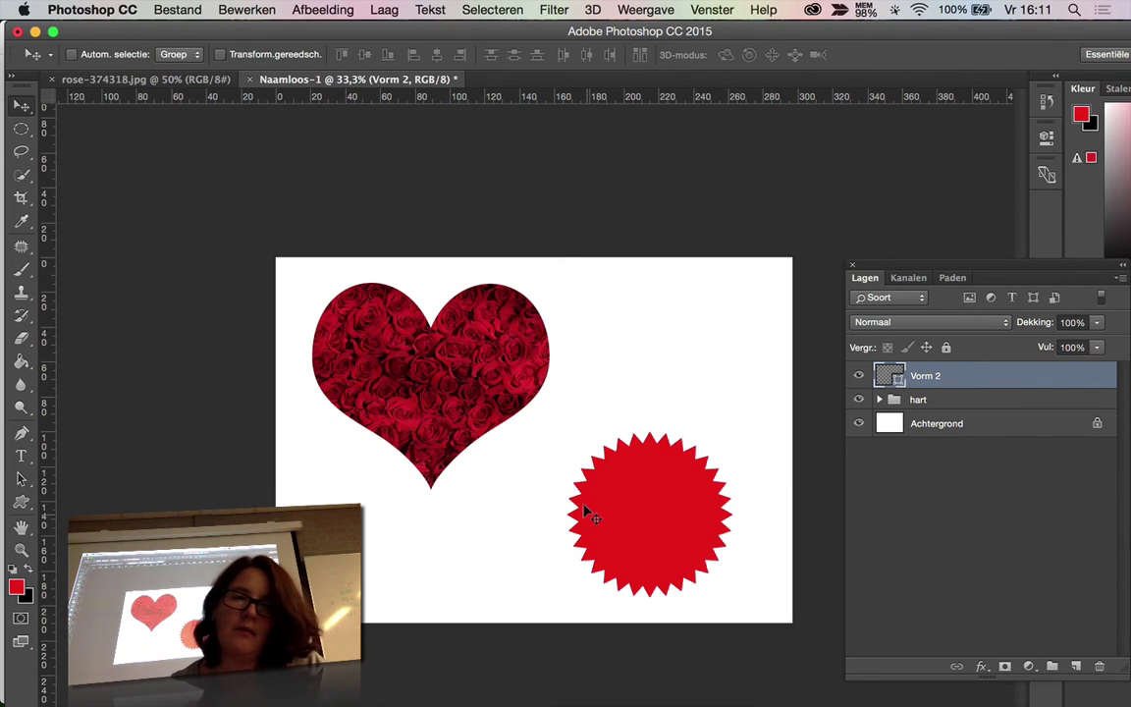
drag(583, 465, 549, 441)
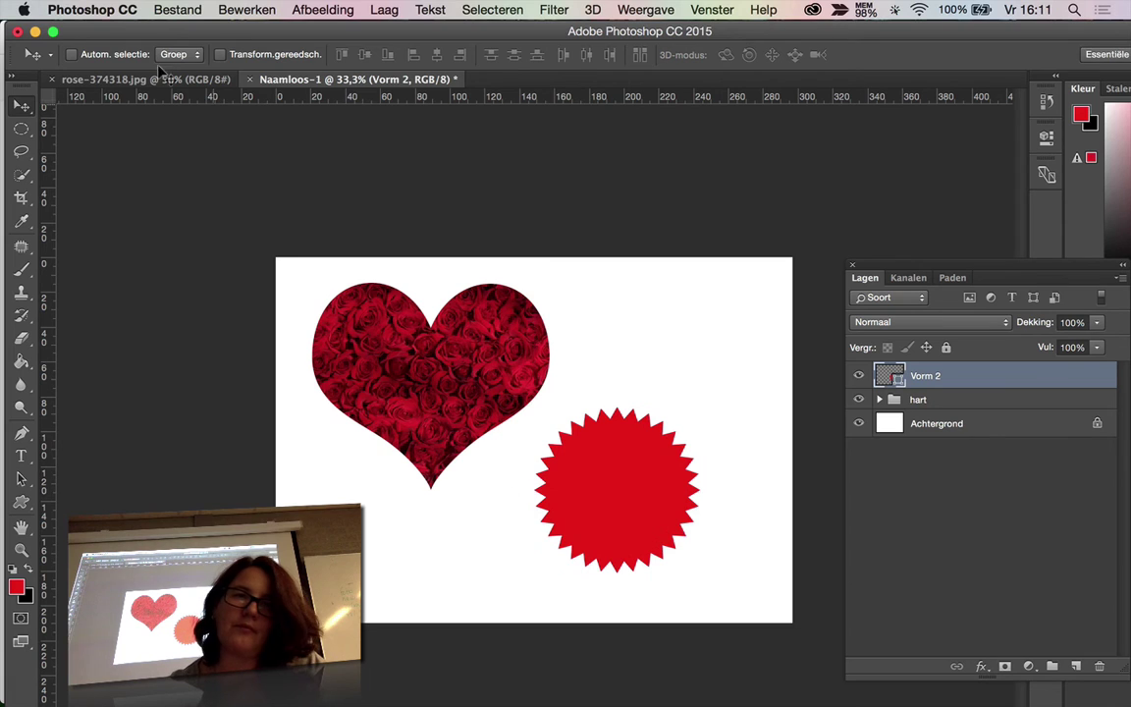
Open the finger-769300.jpg photo from disk.
click(177, 10)
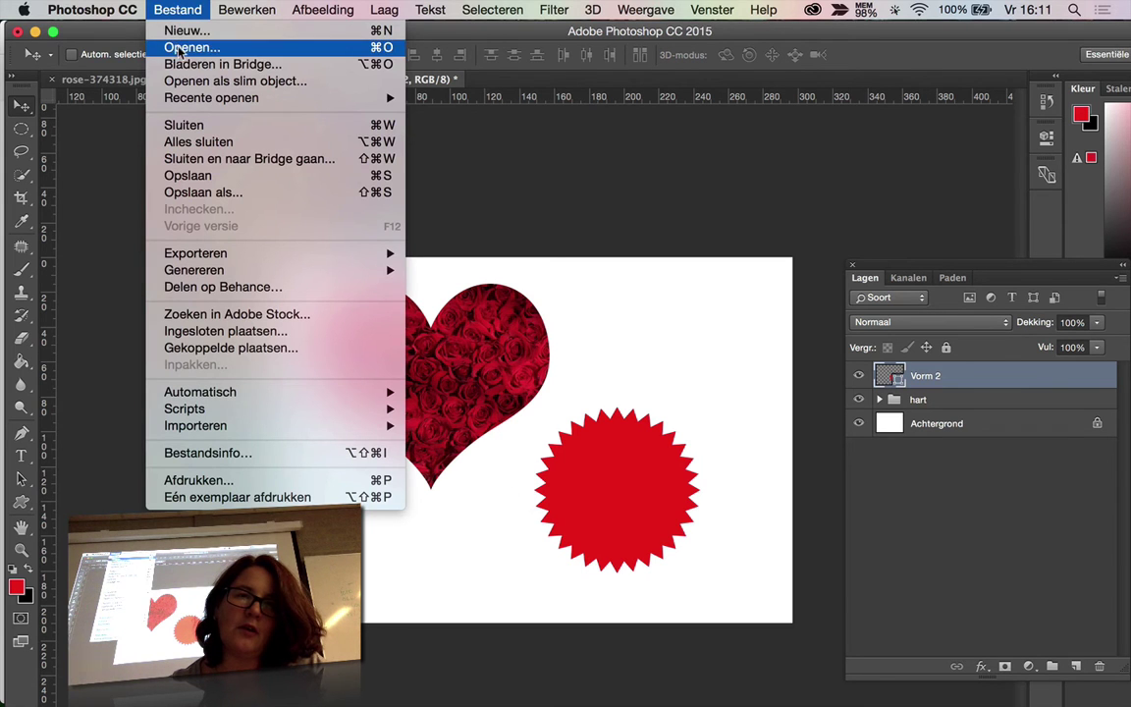
click(191, 47)
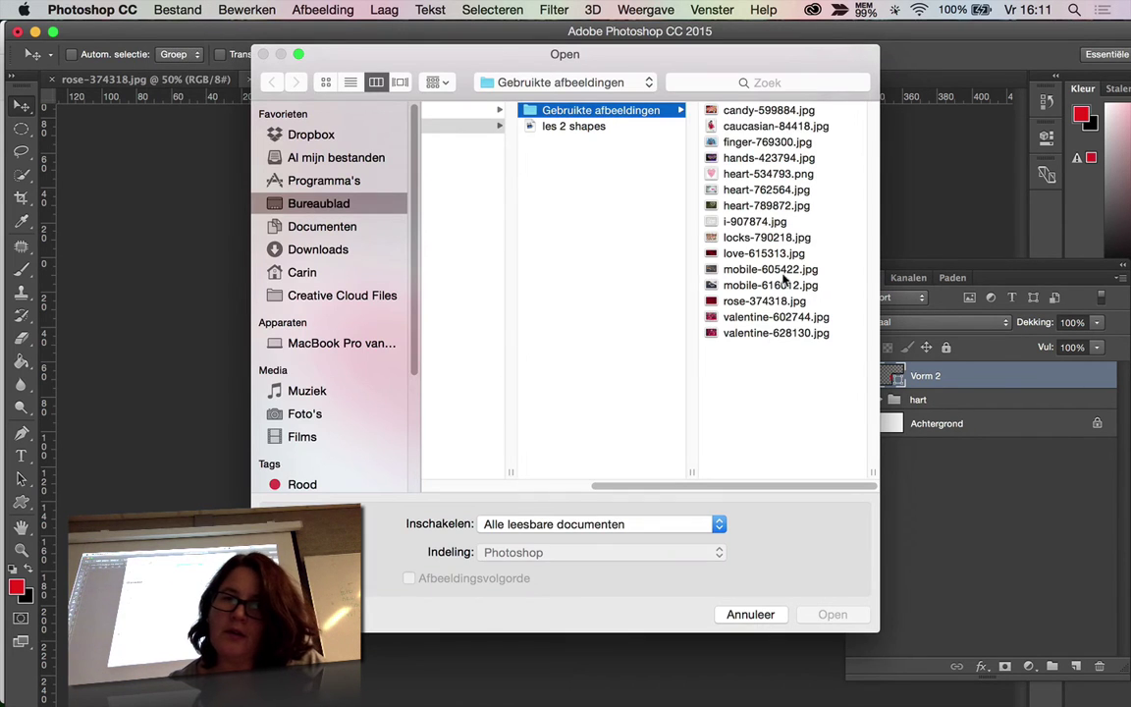
click(761, 143)
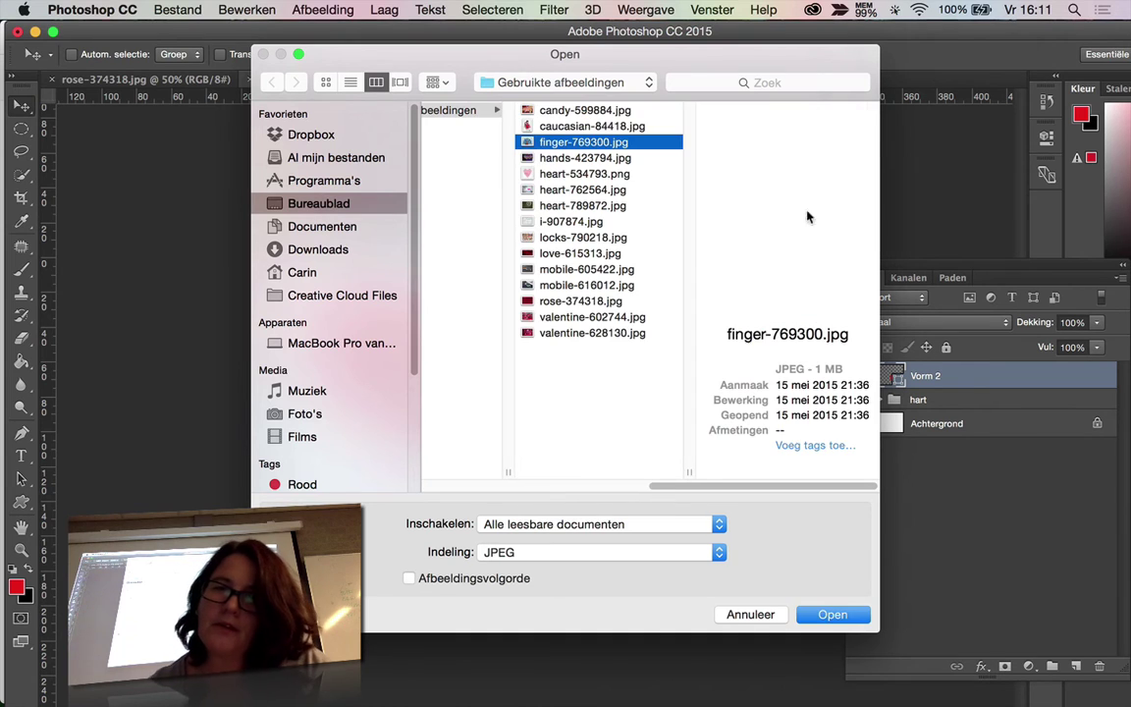
click(848, 613)
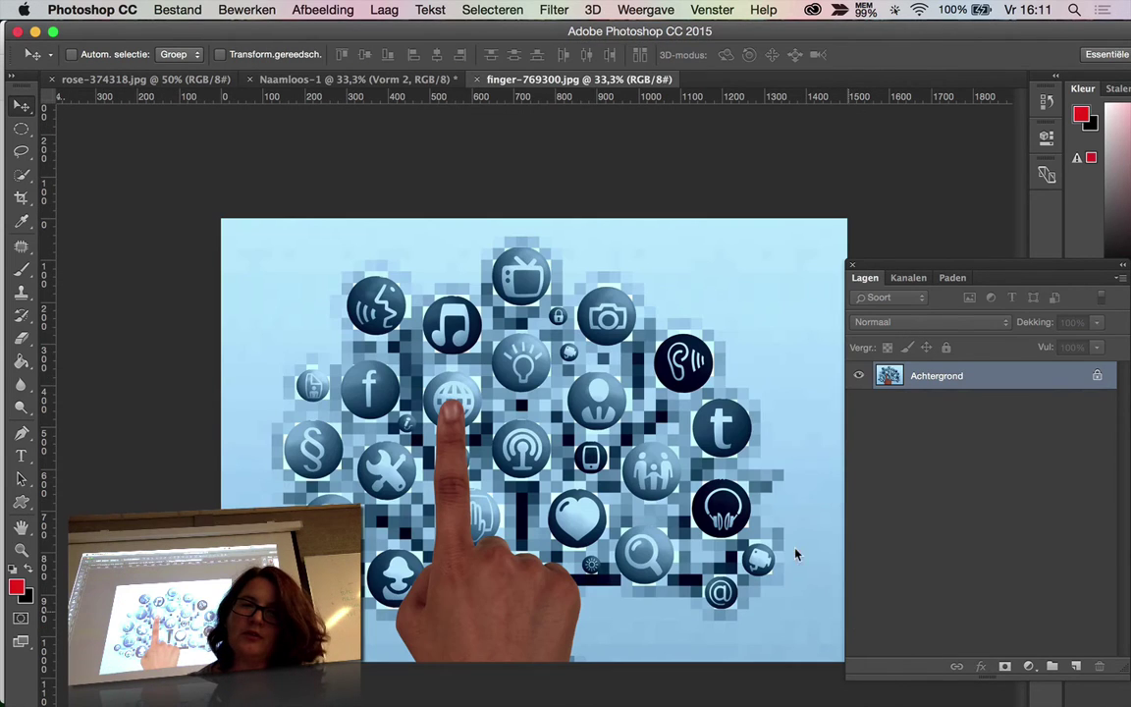
Drag the finger photo into Naamloos-1, clip it to Vorm 2 and centre it.
drag(444, 332, 321, 74)
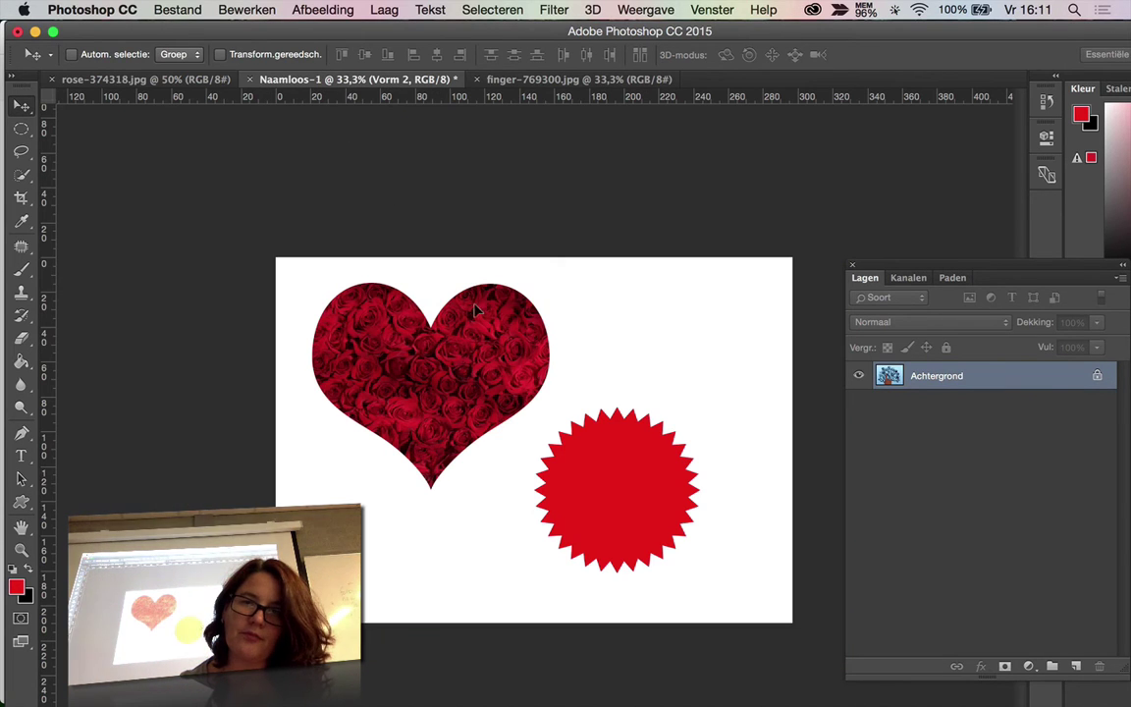
drag(321, 73, 714, 422)
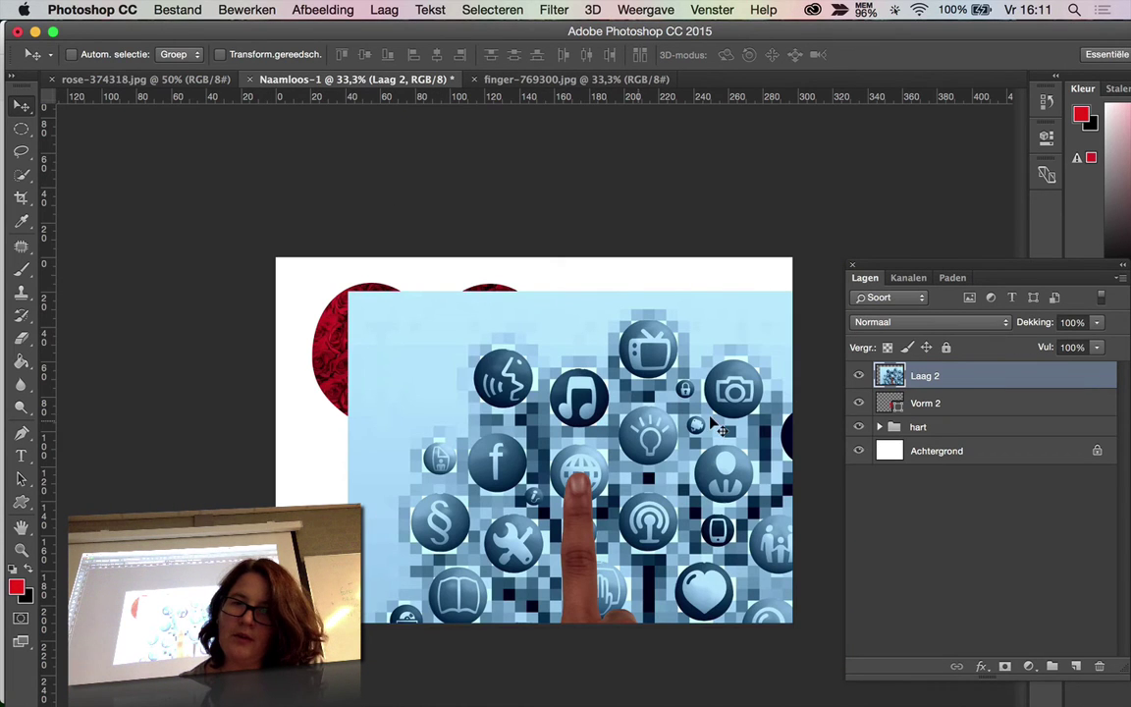
key(alt)
alt+click(954, 385)
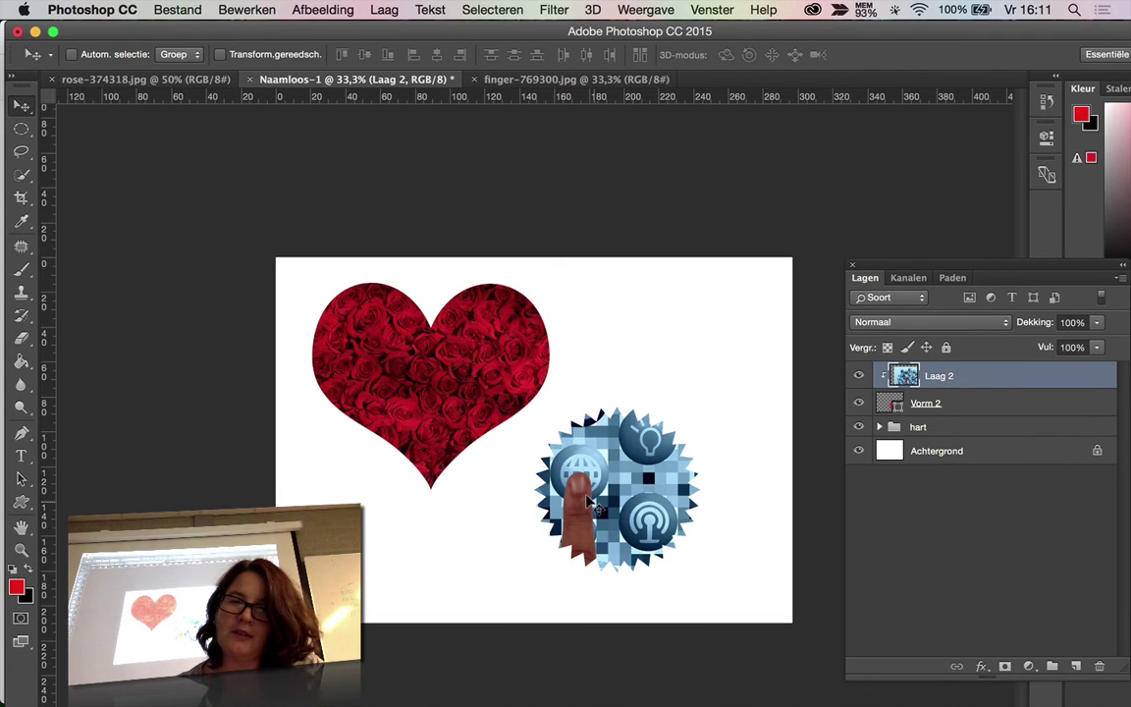
drag(643, 488, 687, 533)
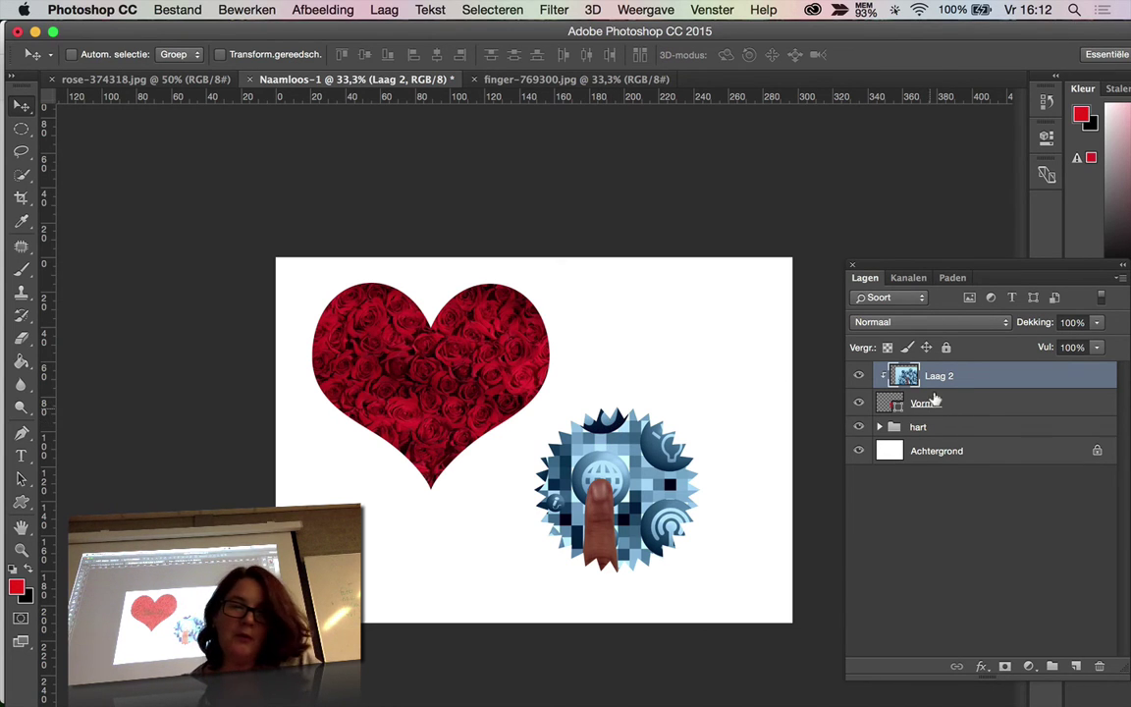
Delete the Laag 2, Vorm 2 and hart layers, leaving only Achtergrond.
shift+click(947, 424)
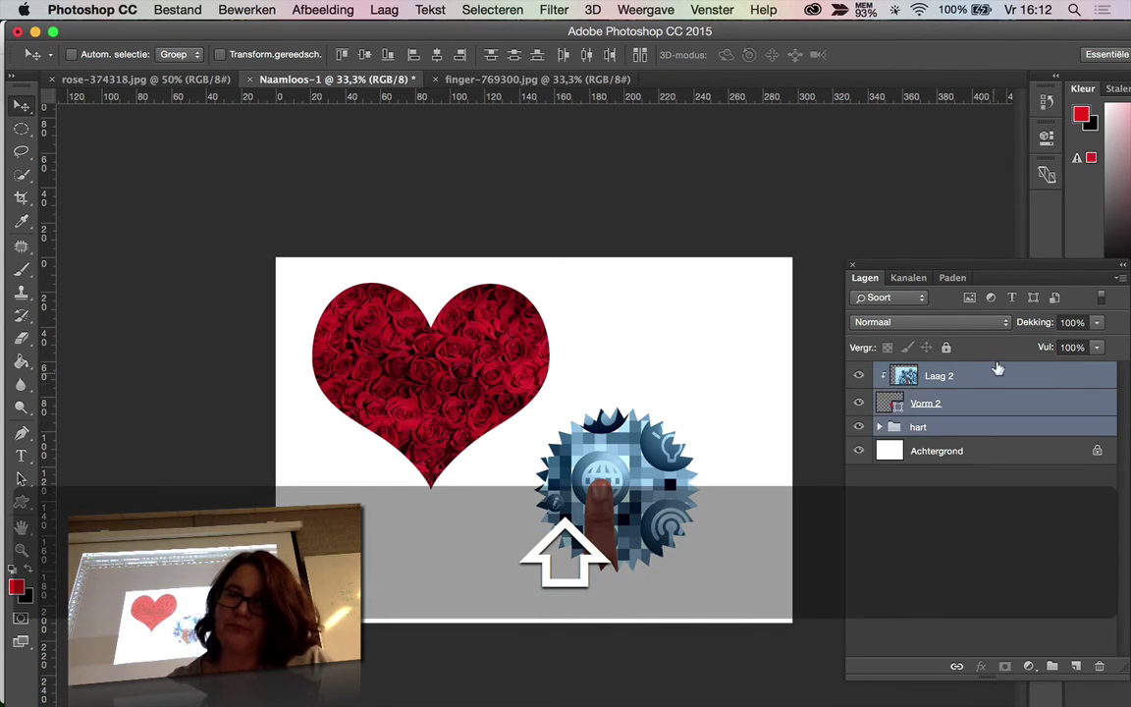
mouse_move(997, 373)
mouse_down()
mouse_move(1055, 512)
mouse_move(1098, 665)
mouse_up()
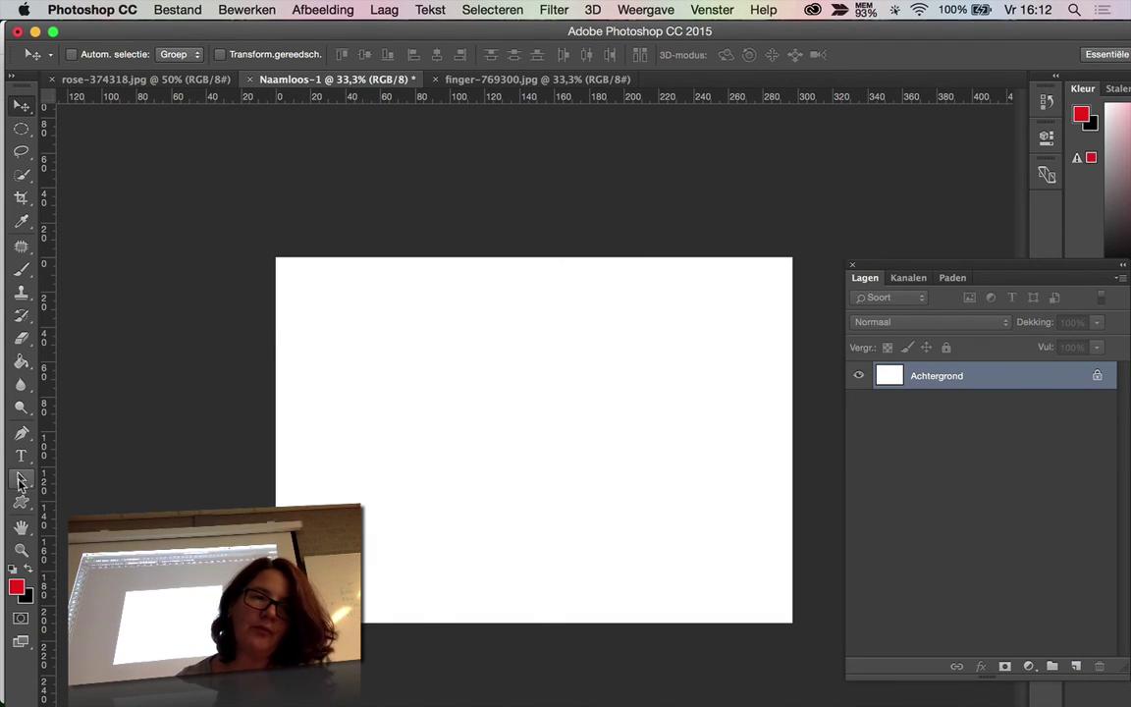
drag(21, 502, 82, 497)
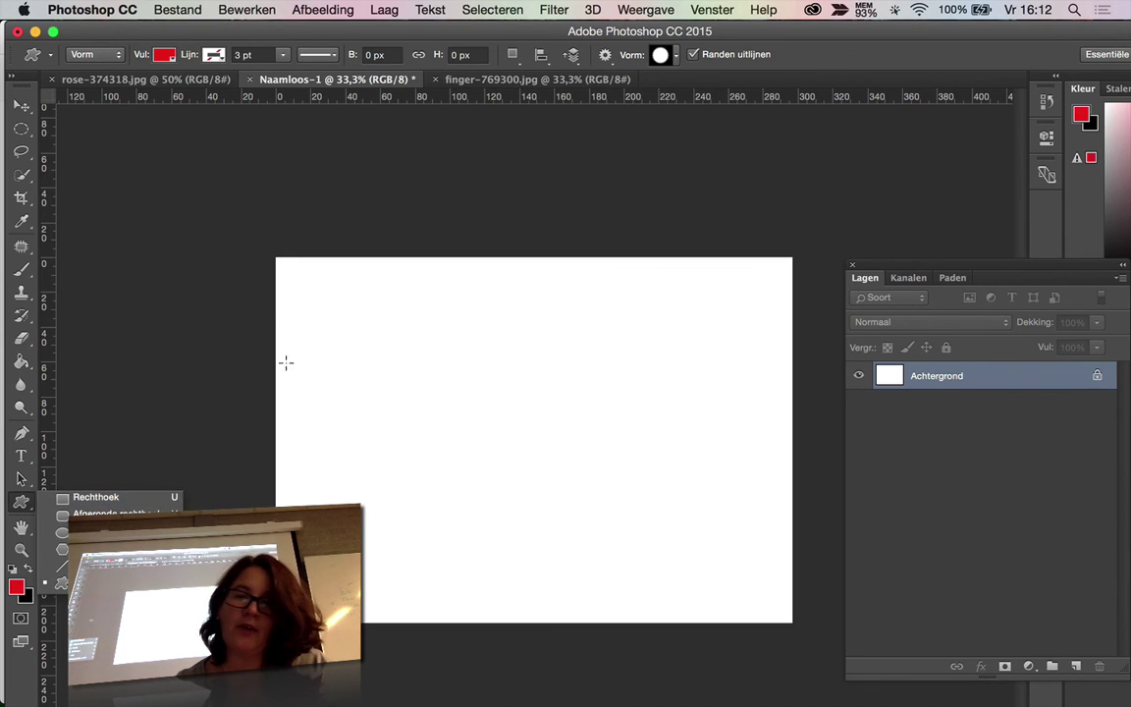
key(super+z)
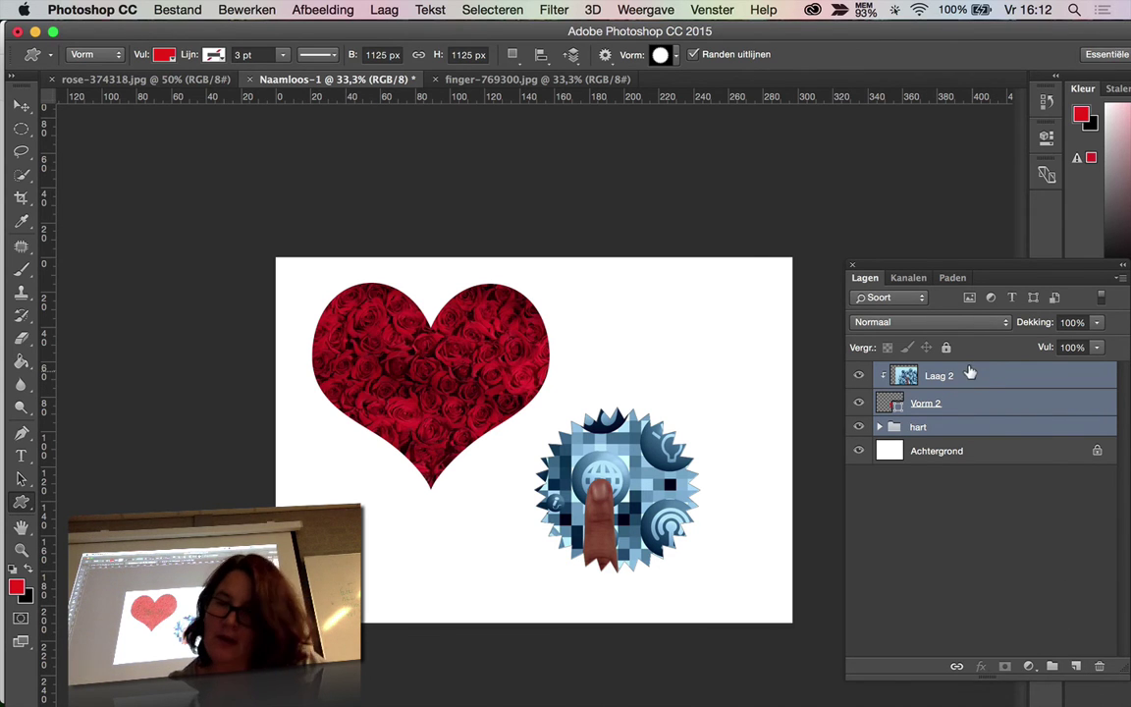
key(BackSpace)
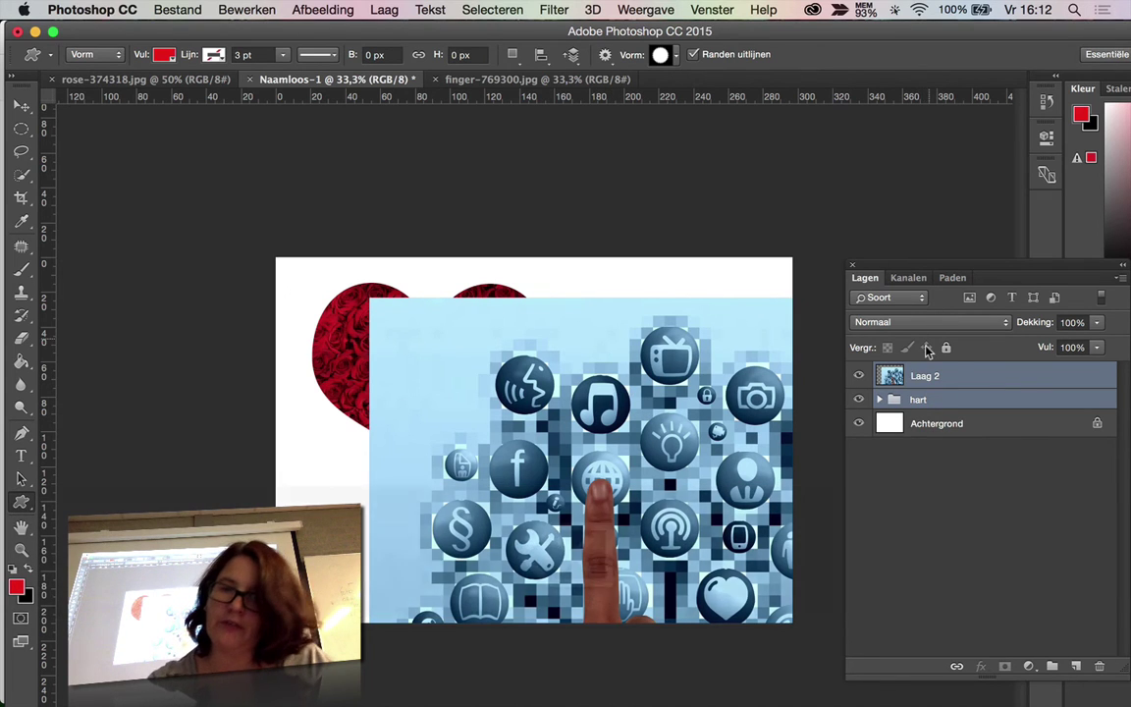
key(BackSpace)
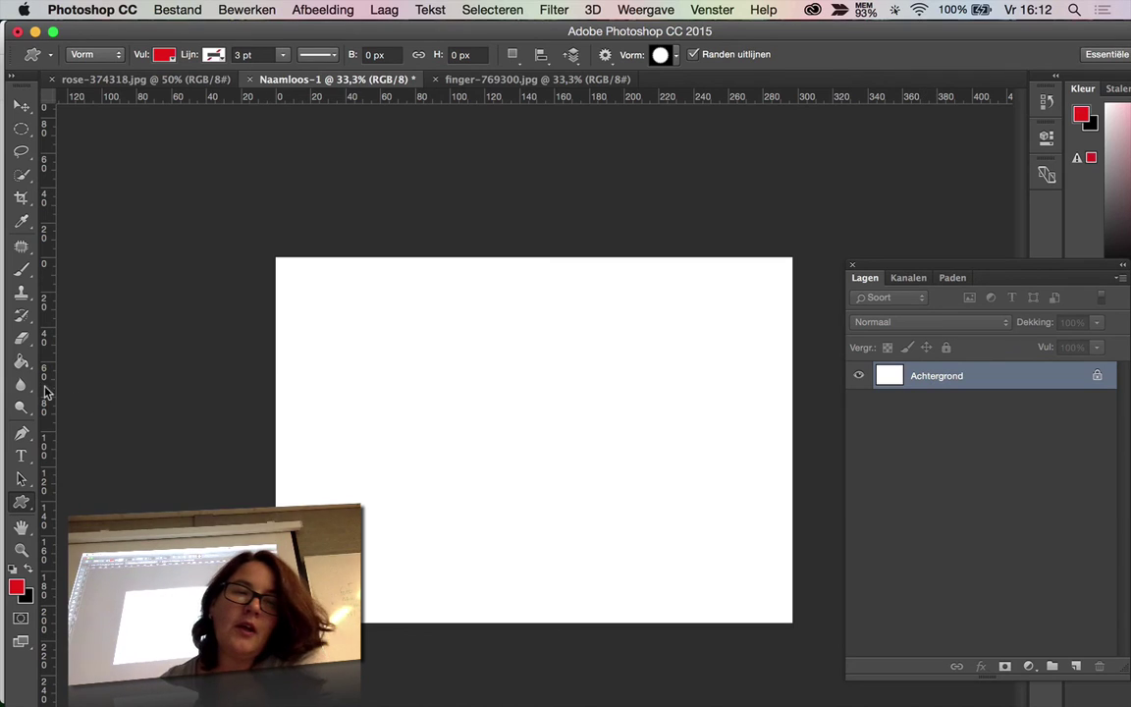
right_click(22, 502)
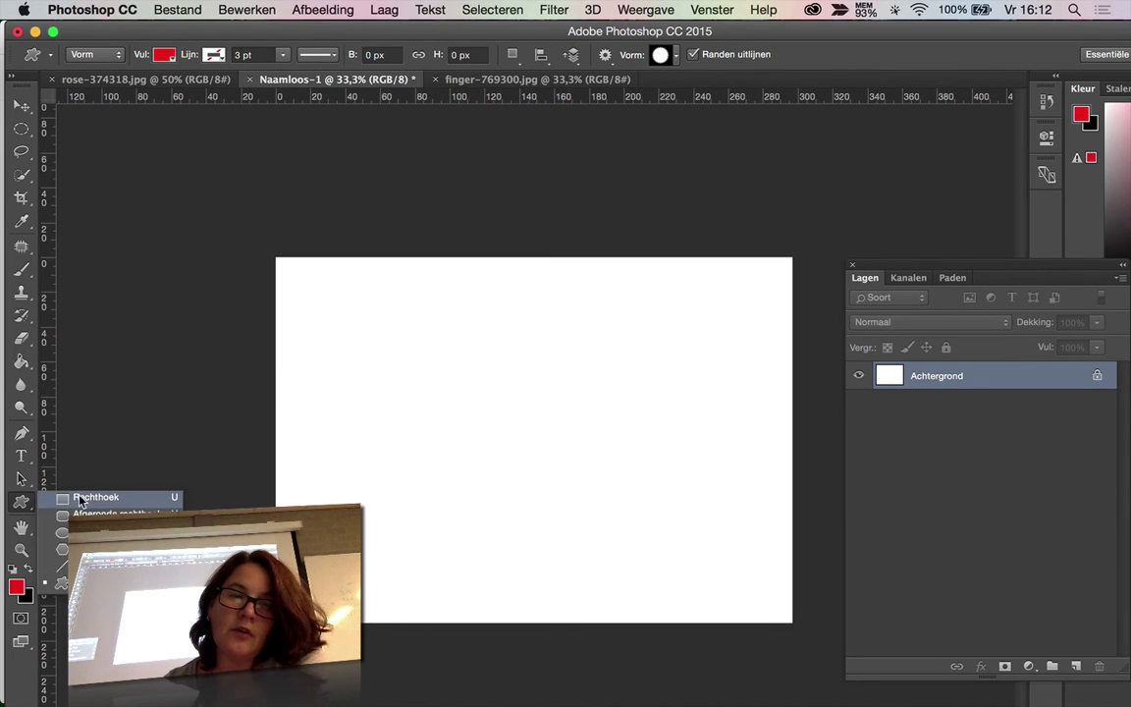
Draw a red 3518 by 1203 px rectangle band across the canvas middle.
click(88, 451)
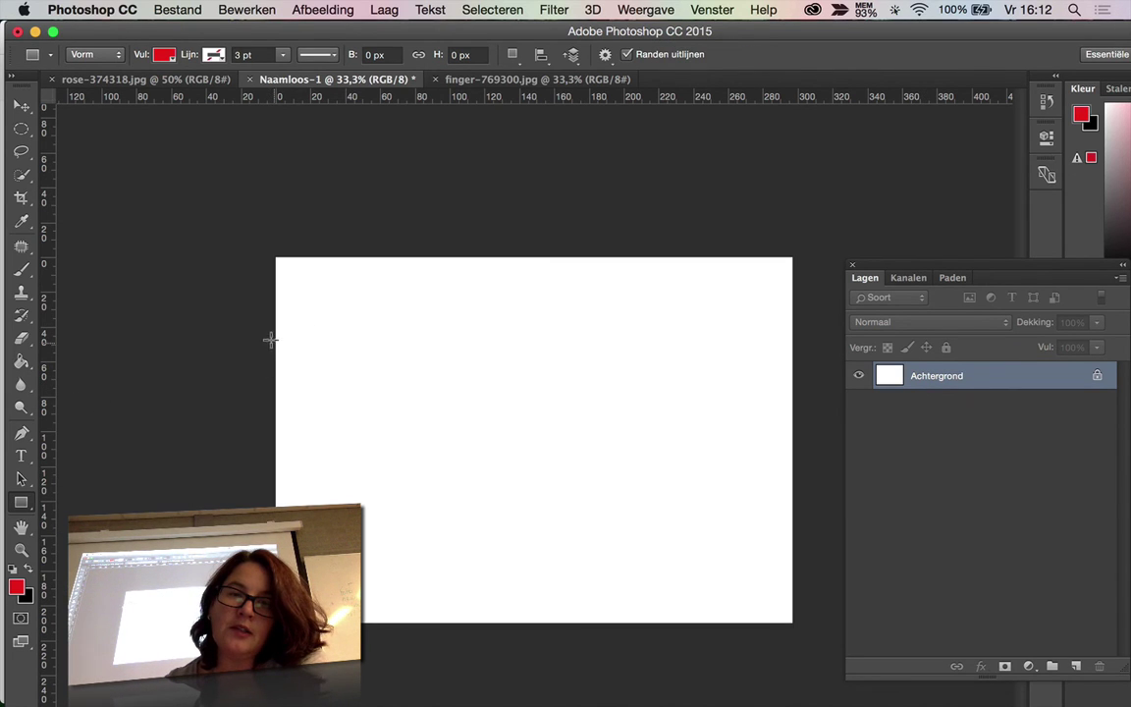
drag(270, 340, 792, 521)
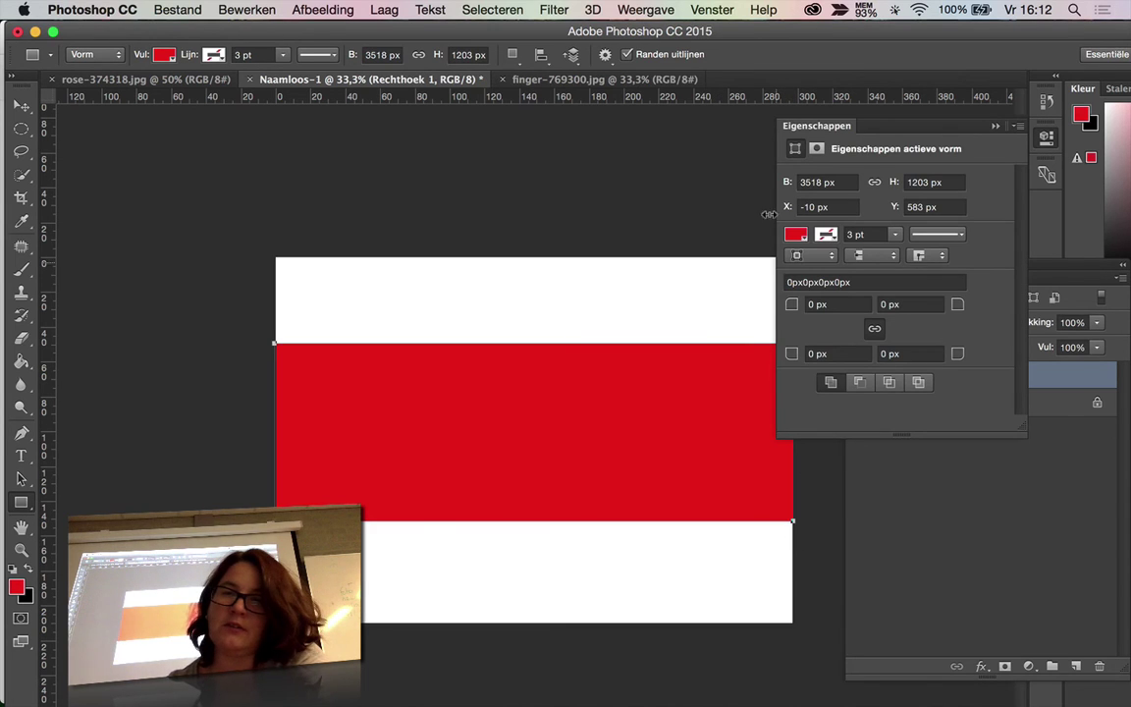
click(994, 126)
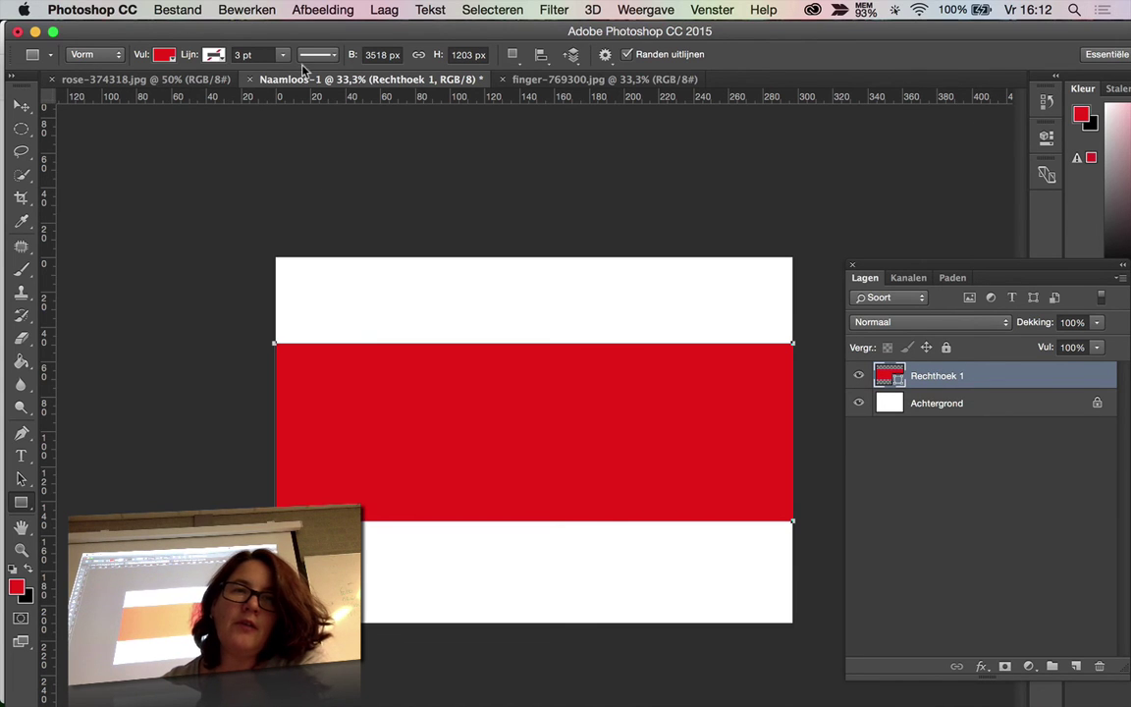
Bring the finger photo from finger-769300.jpg into the banner document.
click(535, 79)
click(20, 108)
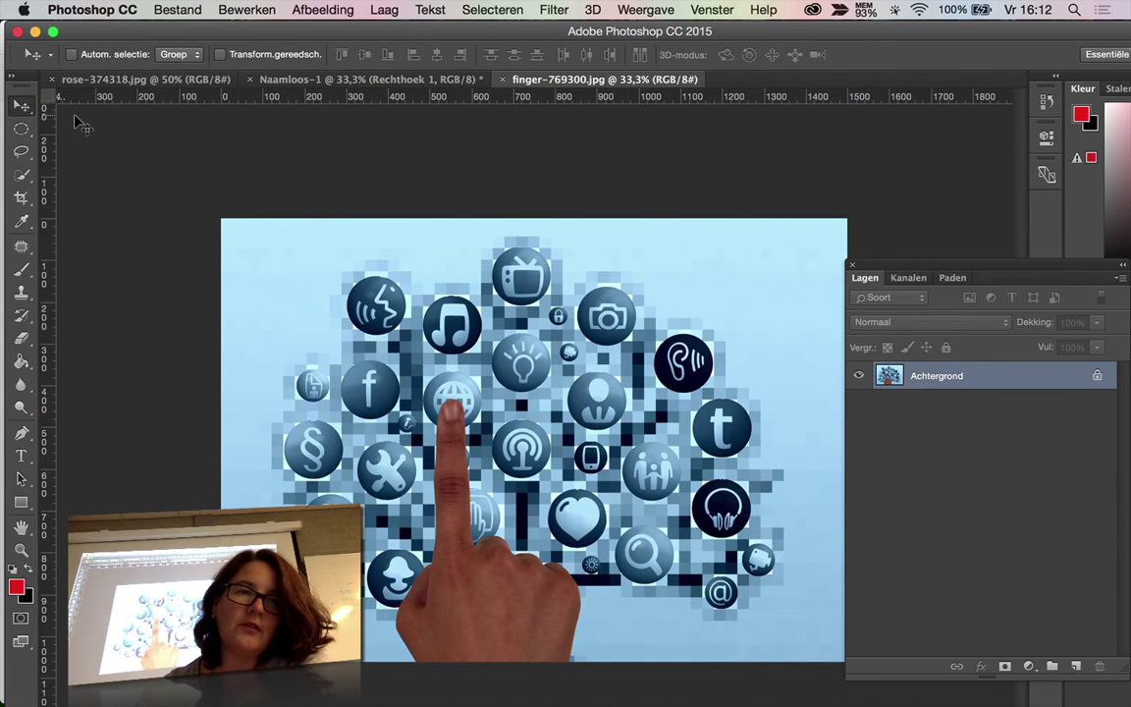
click(369, 77)
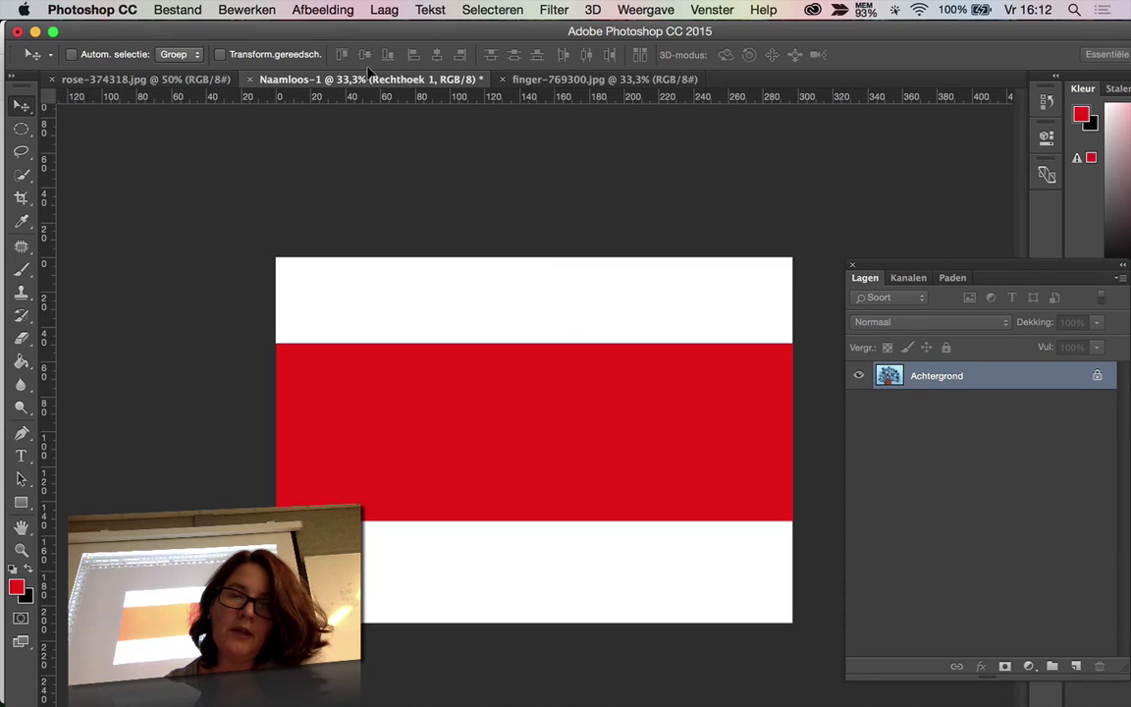
drag(602, 368, 510, 372)
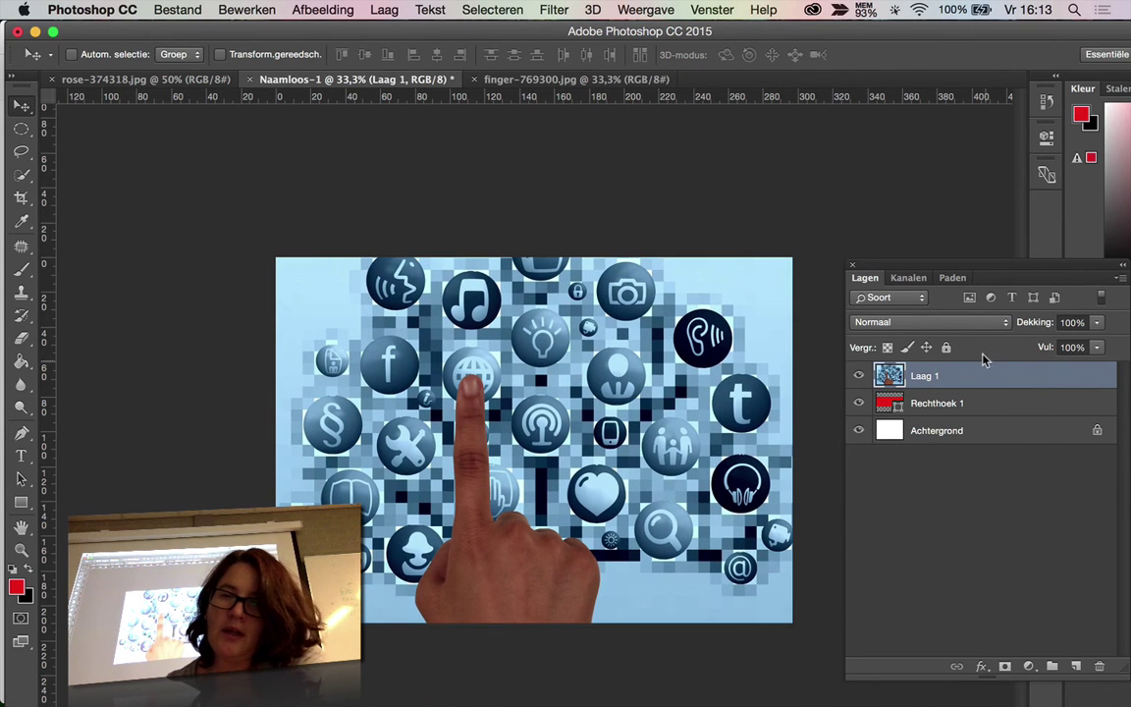
Clip the finger photo into Rechthoek 1 and shift it to fill the band.
right_click(964, 375)
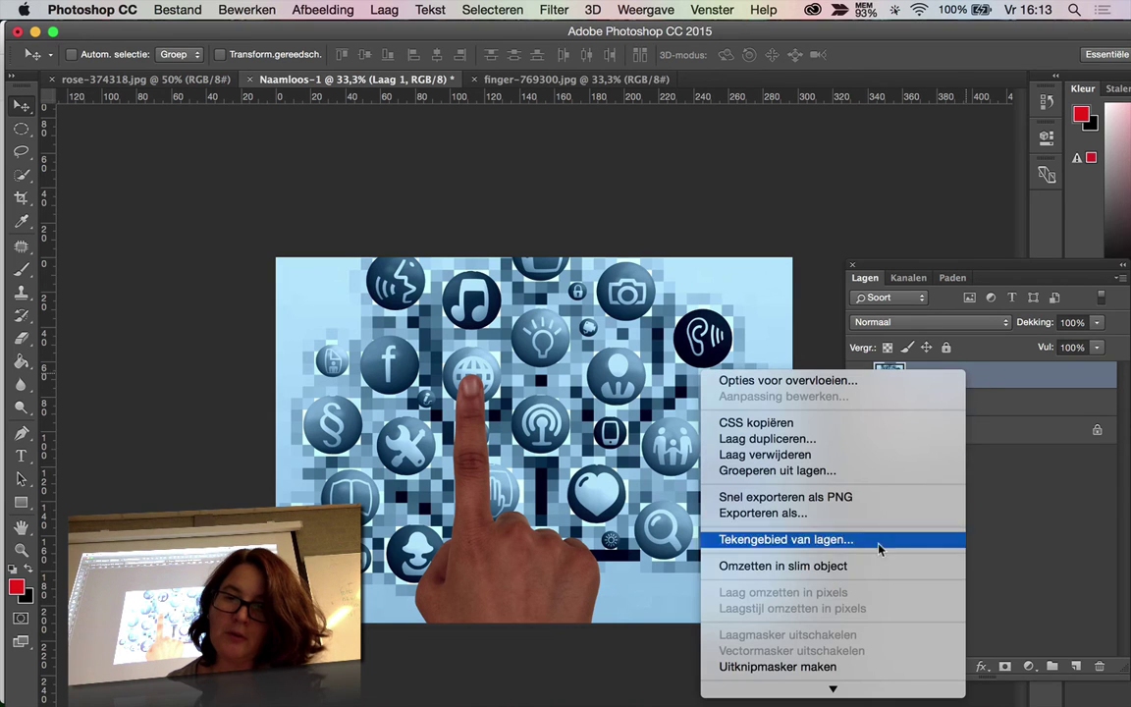
click(785, 666)
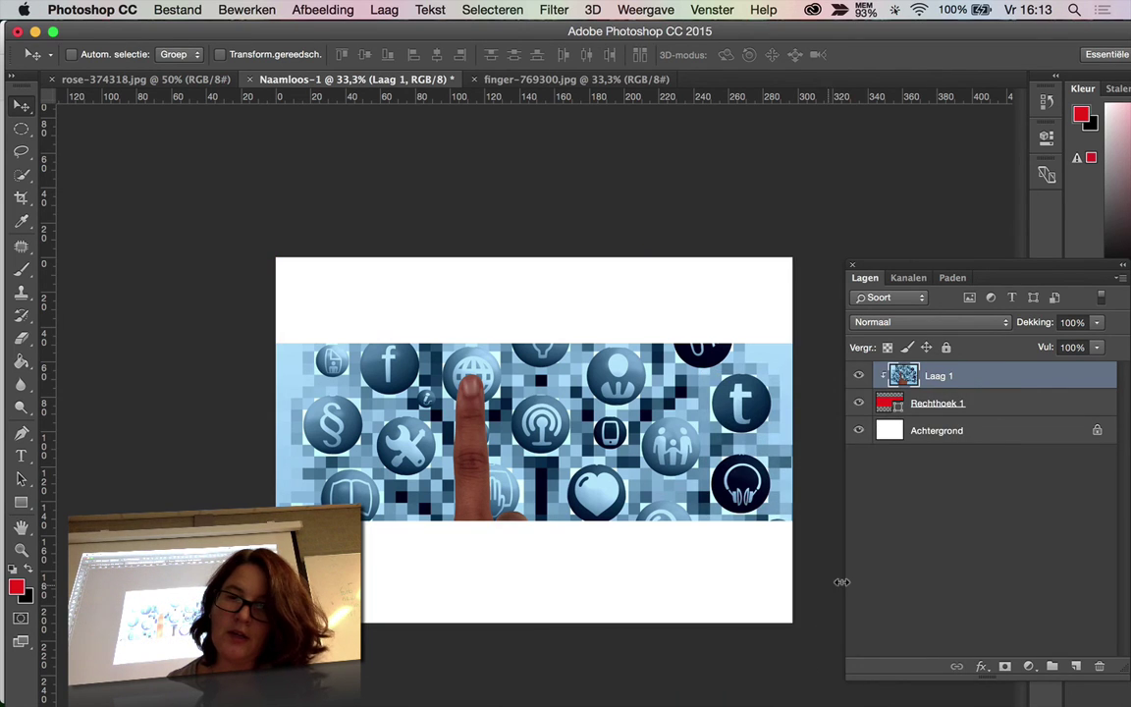
drag(547, 310, 567, 310)
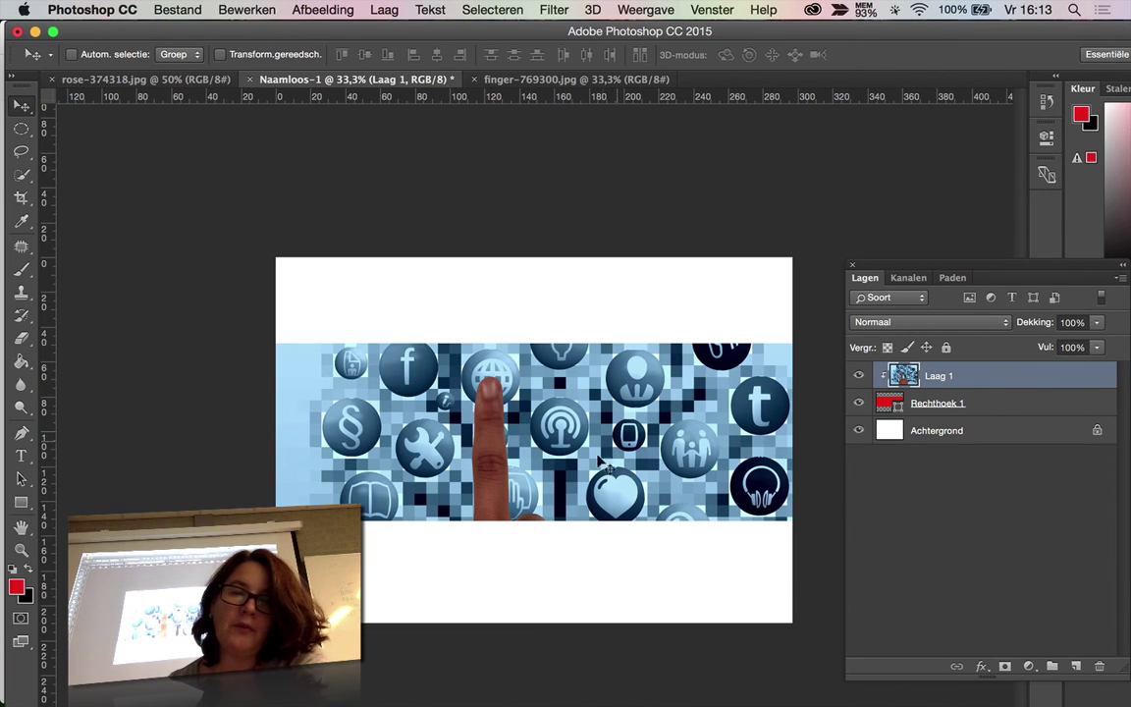
drag(620, 436, 631, 508)
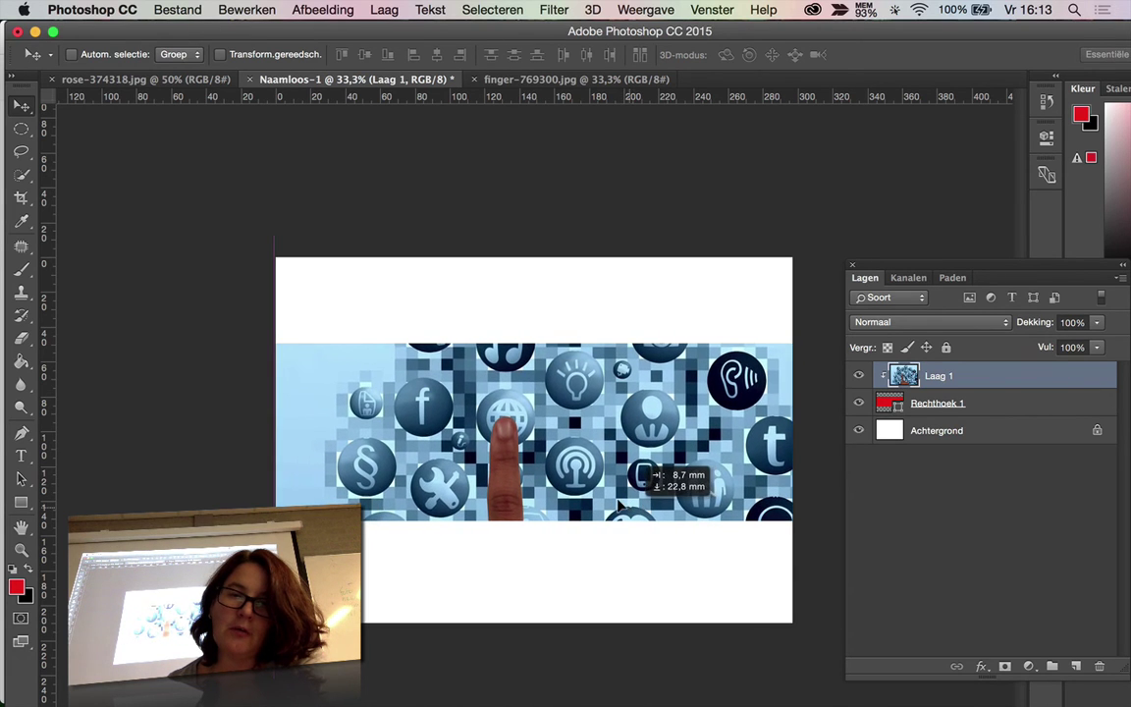
drag(631, 508, 676, 527)
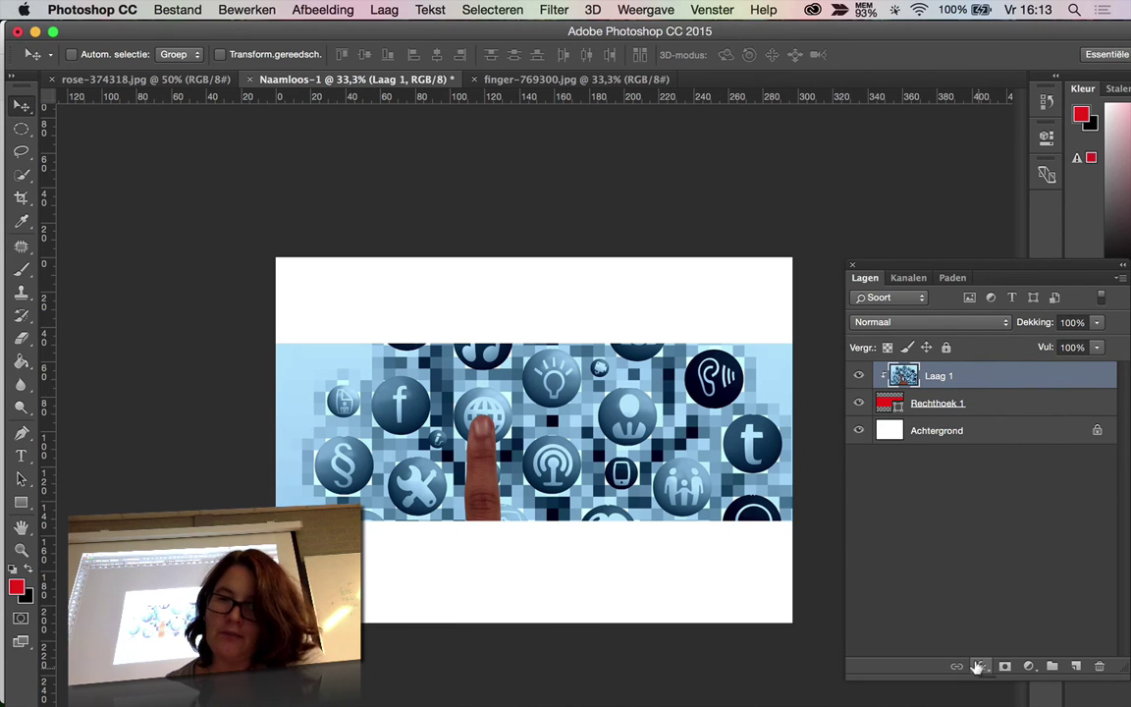
Give Rechthoek 1 a drop shadow: 131°, 40 px distance, 27 px size, 7% opacity, 4% noise.
click(989, 407)
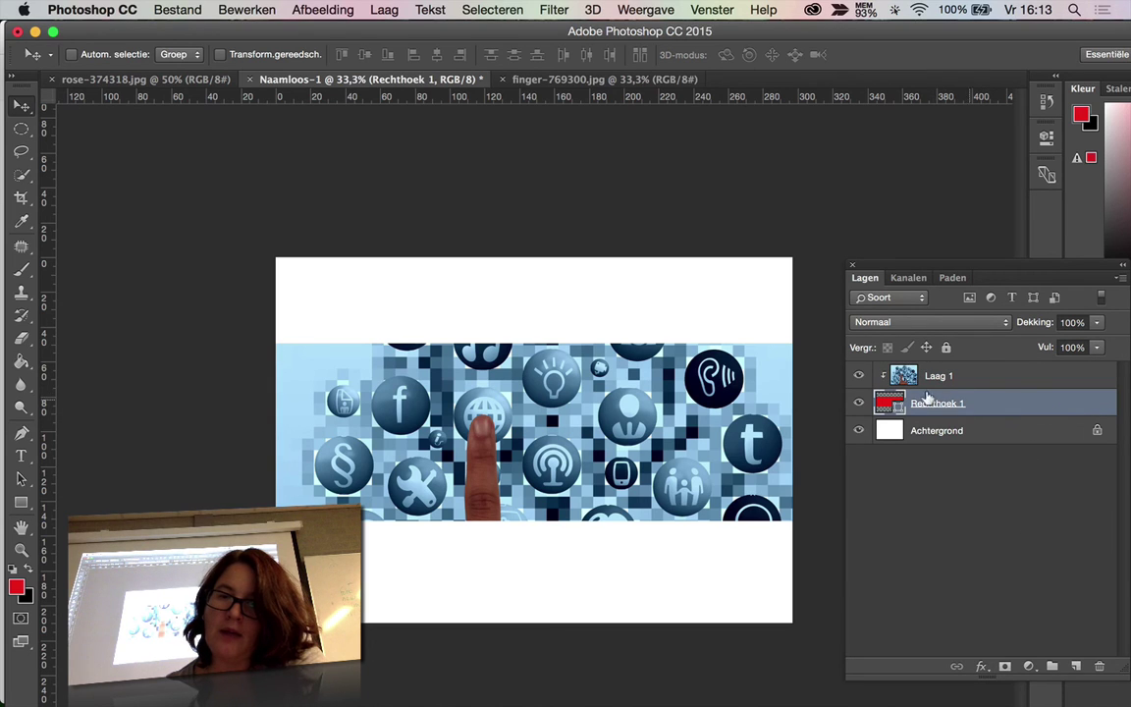
click(978, 666)
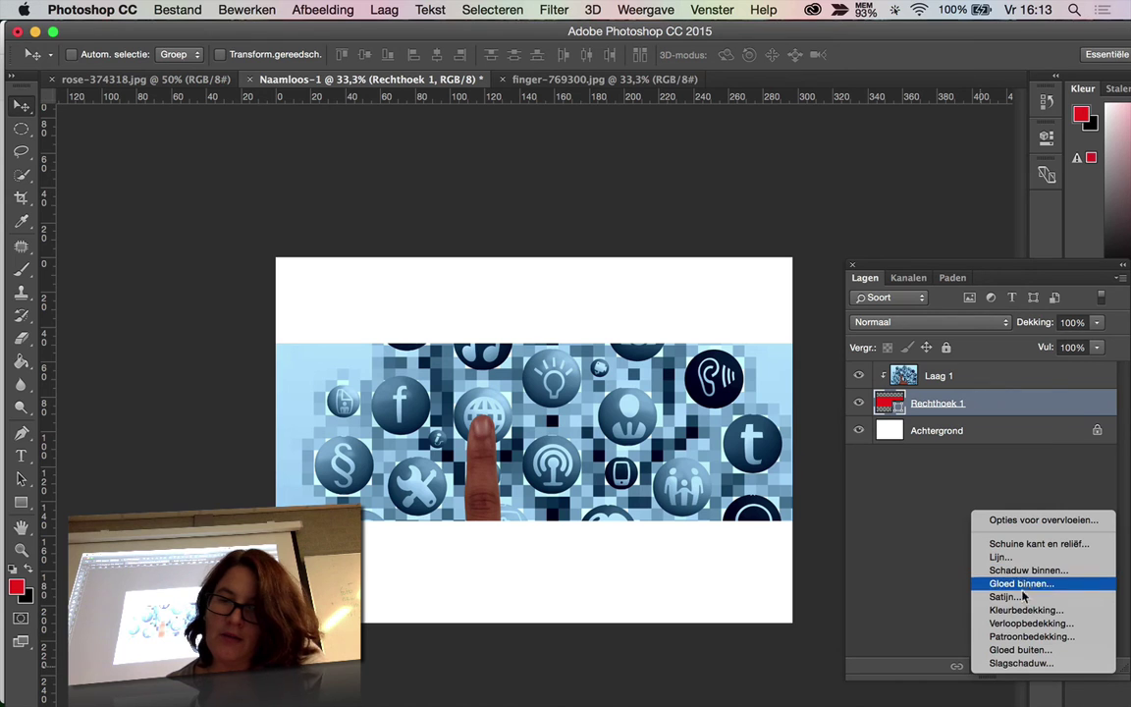
click(1021, 664)
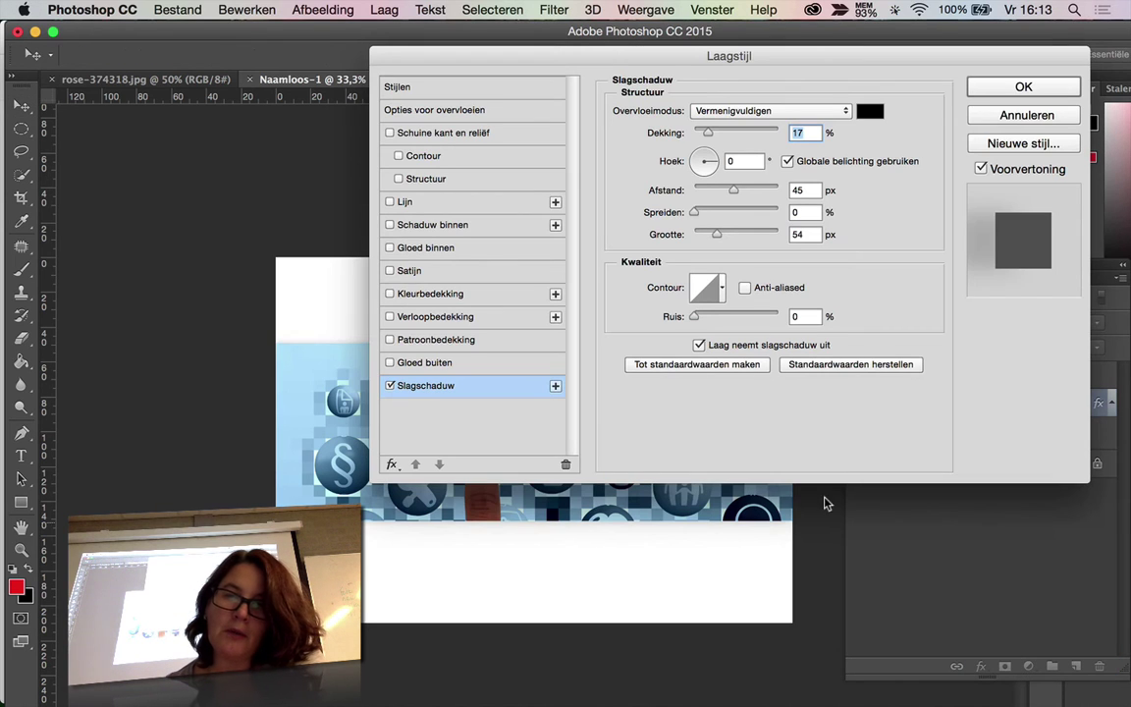
mouse_move(708, 59)
mouse_down()
mouse_move(674, 557)
mouse_move(874, 60)
mouse_up()
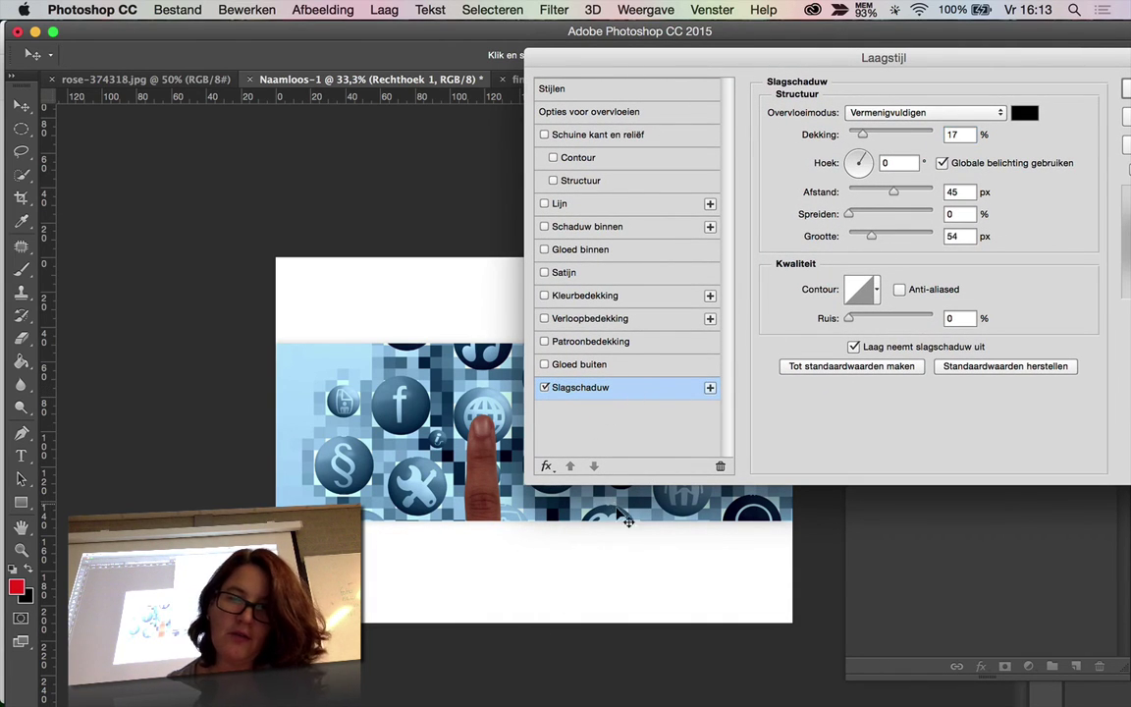
mouse_move(618, 503)
mouse_down()
mouse_move(638, 515)
mouse_move(624, 505)
mouse_up()
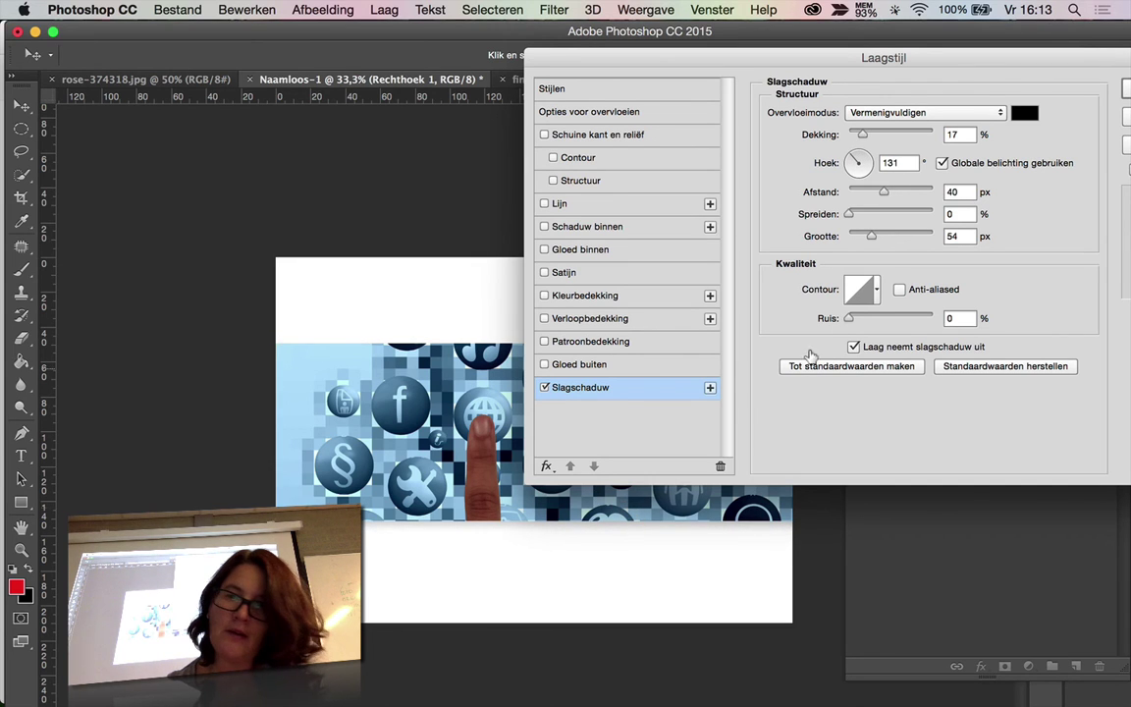
drag(874, 241, 871, 238)
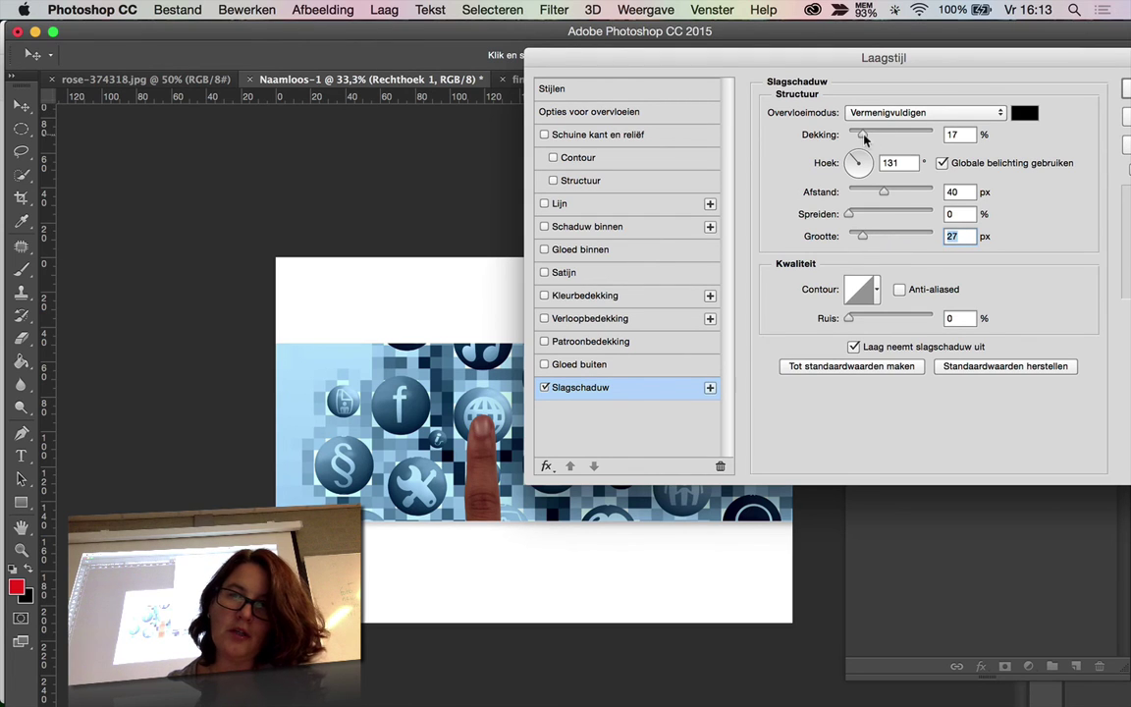
mouse_move(864, 140)
mouse_down()
mouse_move(891, 148)
mouse_move(860, 138)
mouse_up()
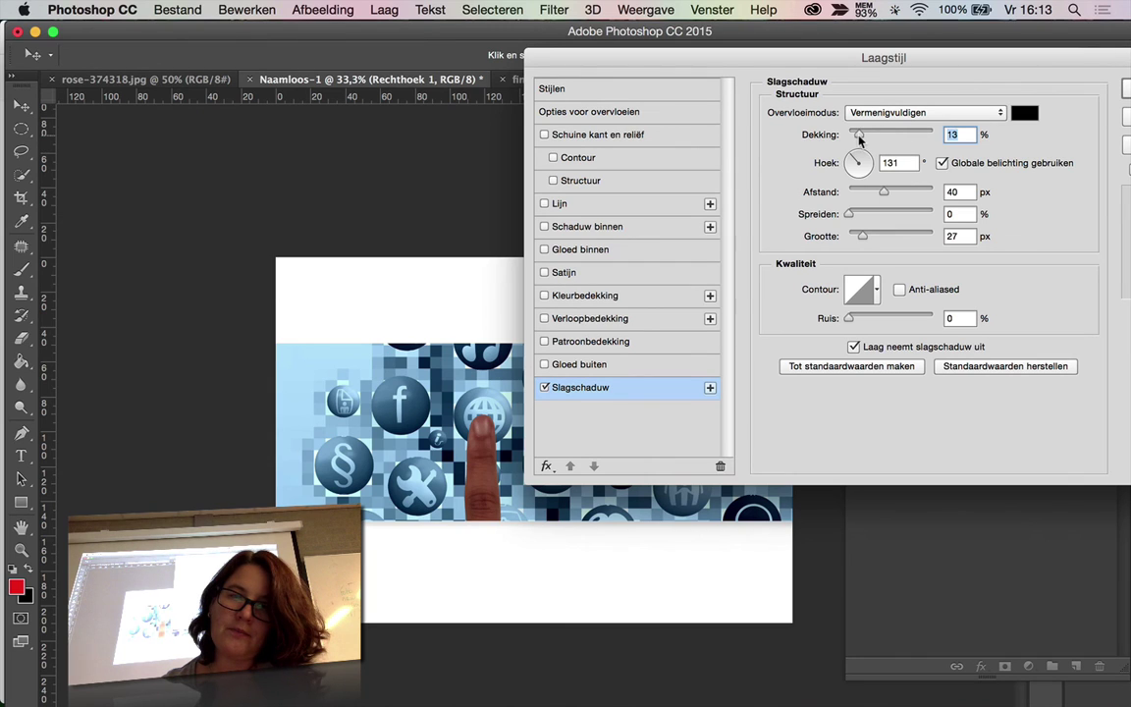
drag(848, 329, 851, 327)
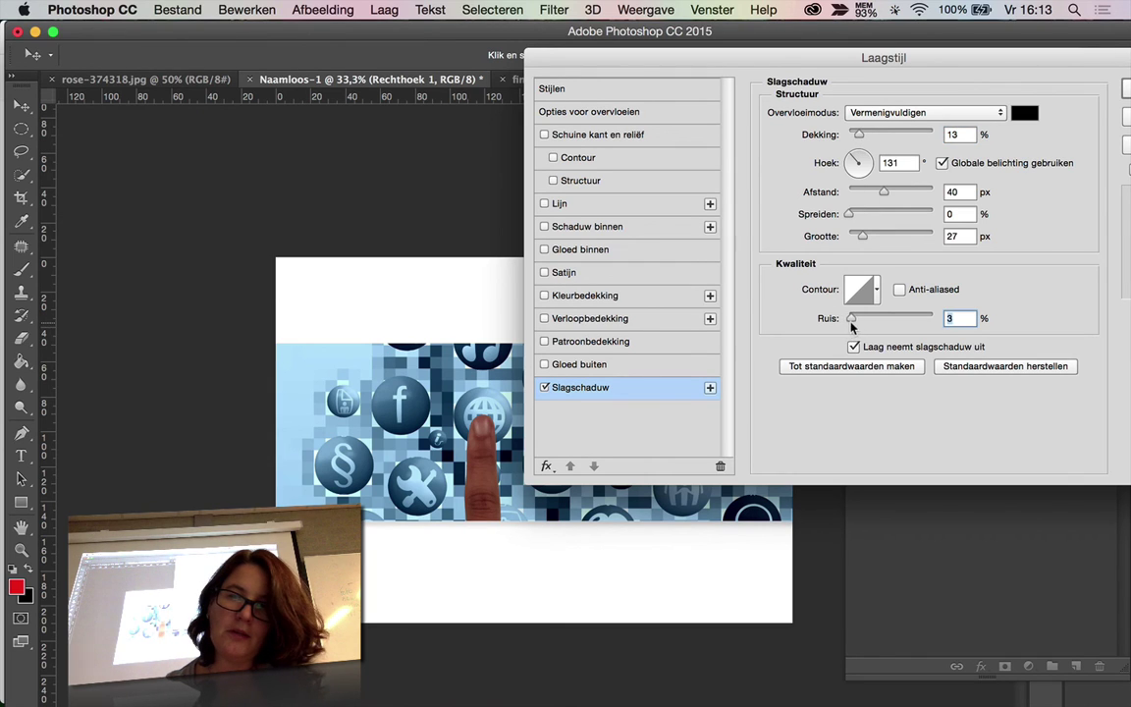
drag(859, 135, 853, 136)
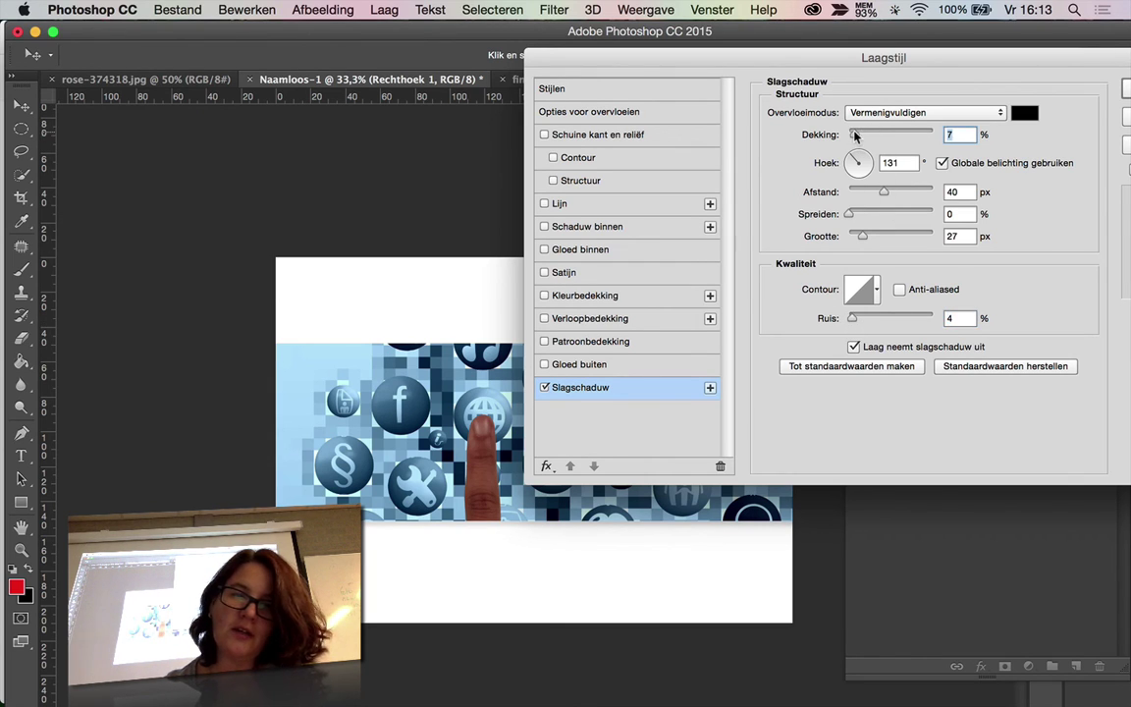
drag(1004, 61, 967, 69)
key(Return)
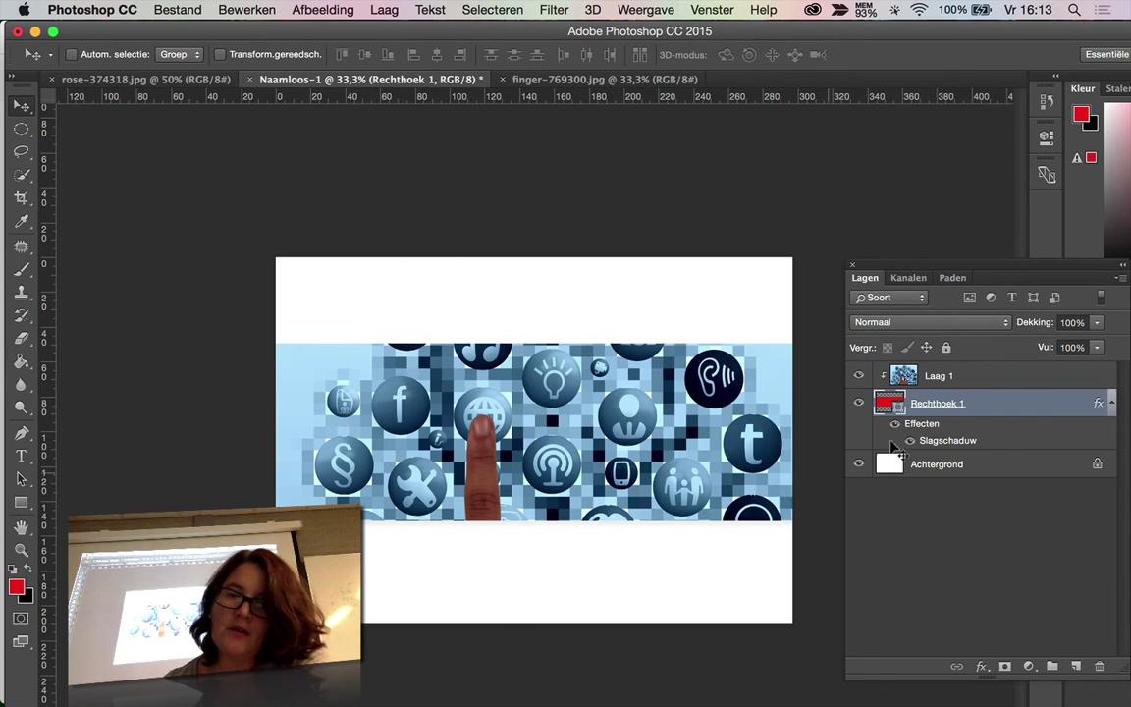
Invert the Achtergrond layer from white to solid black.
click(940, 465)
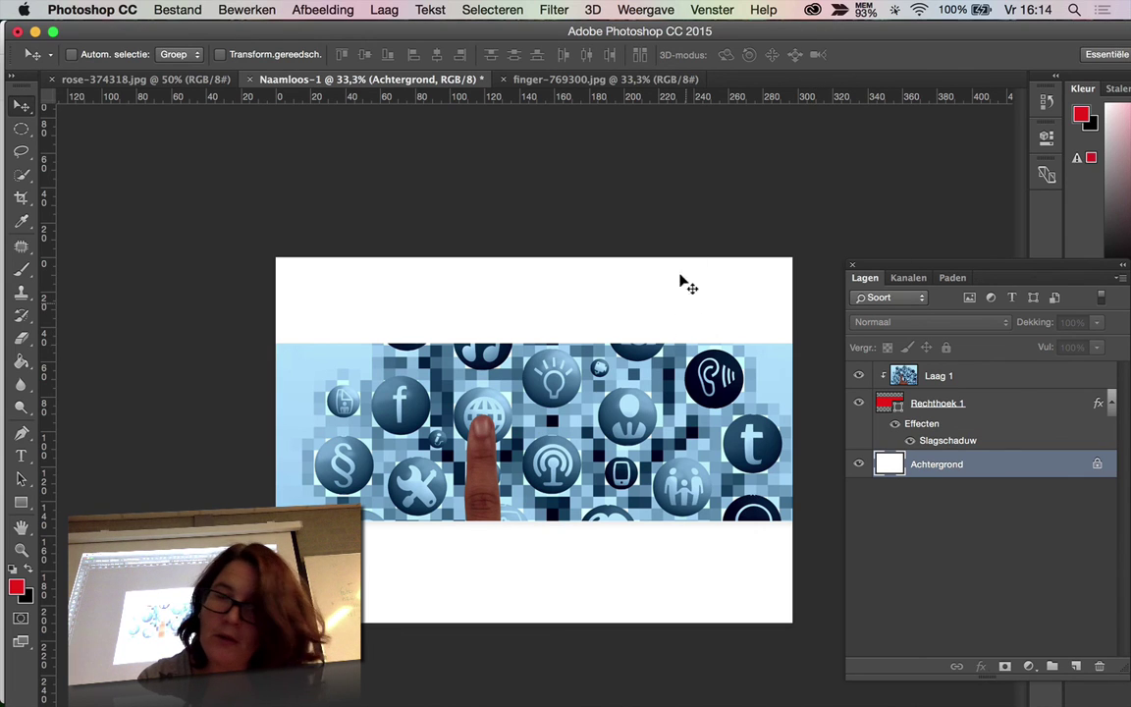
key(super)
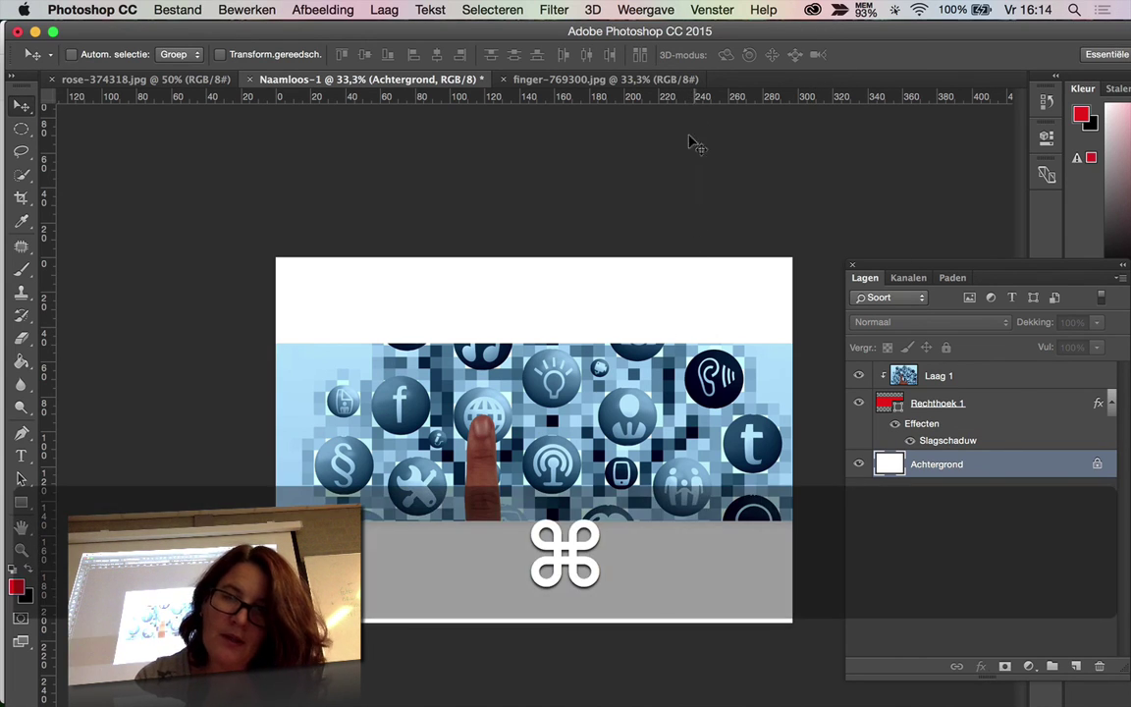
key(super)
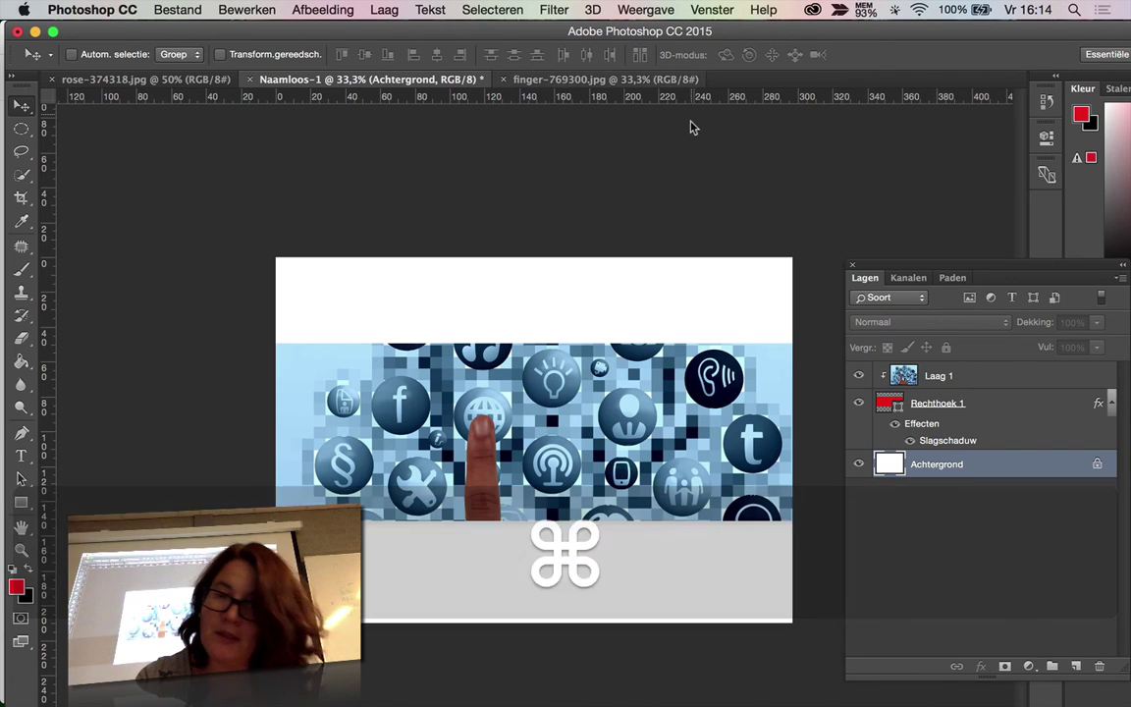
key(super)
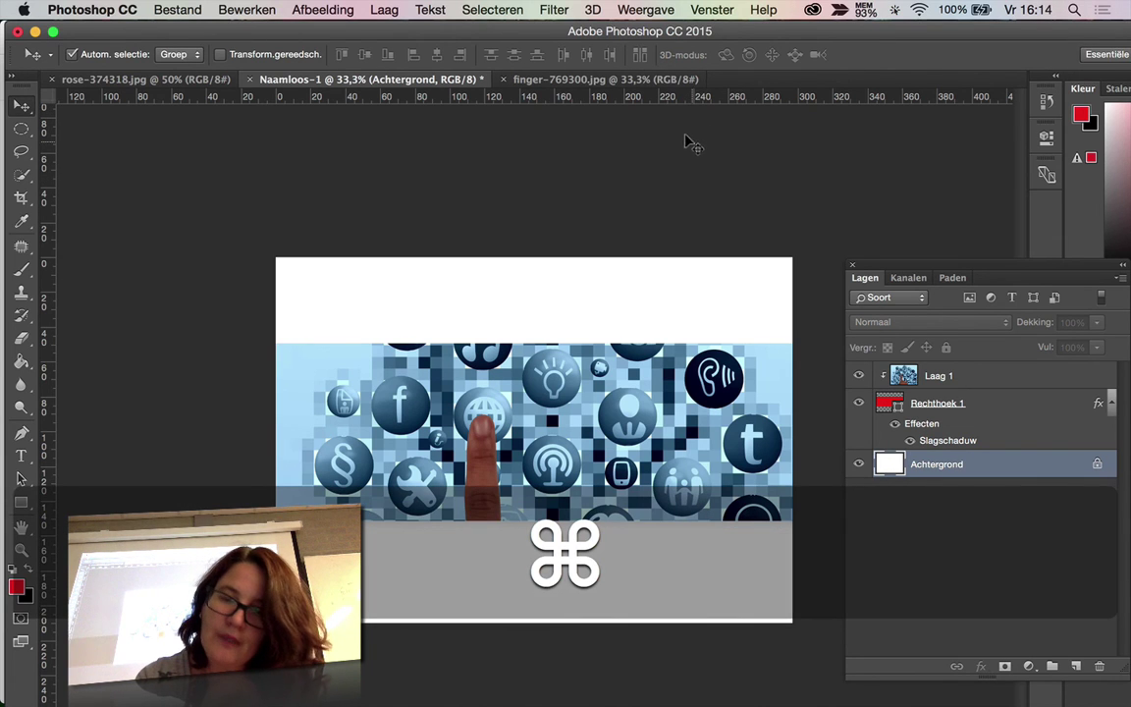
key(super+i)
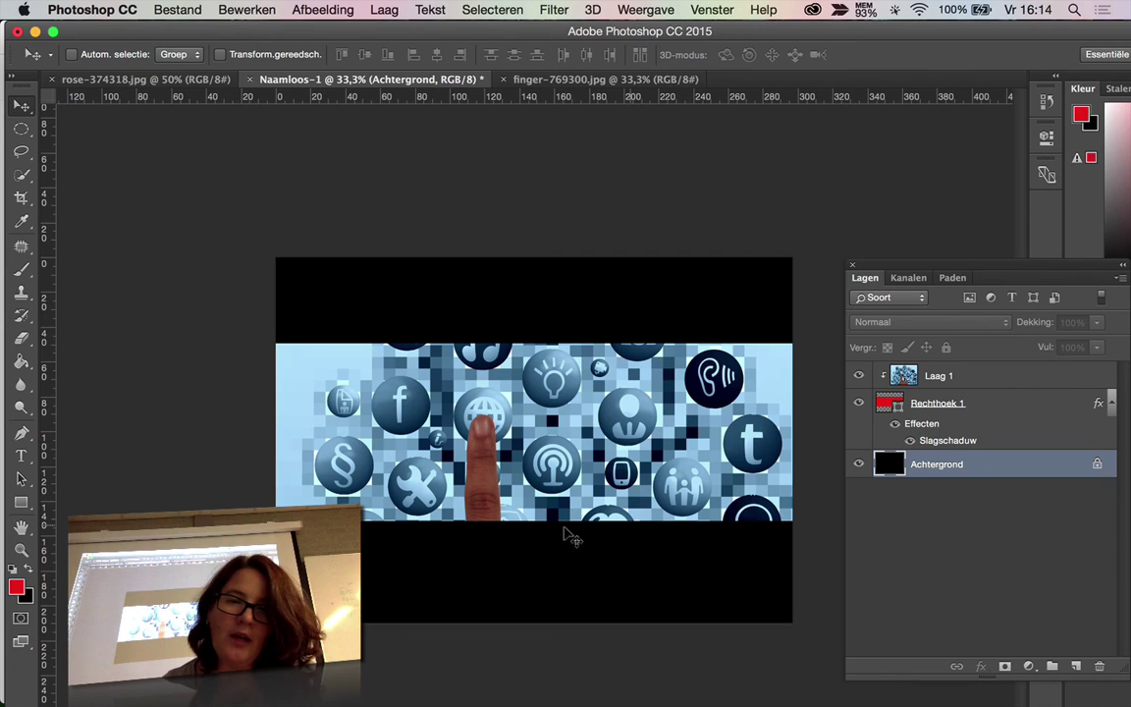
Set the foreground colour to a steel blue sampled from the photo.
click(17, 588)
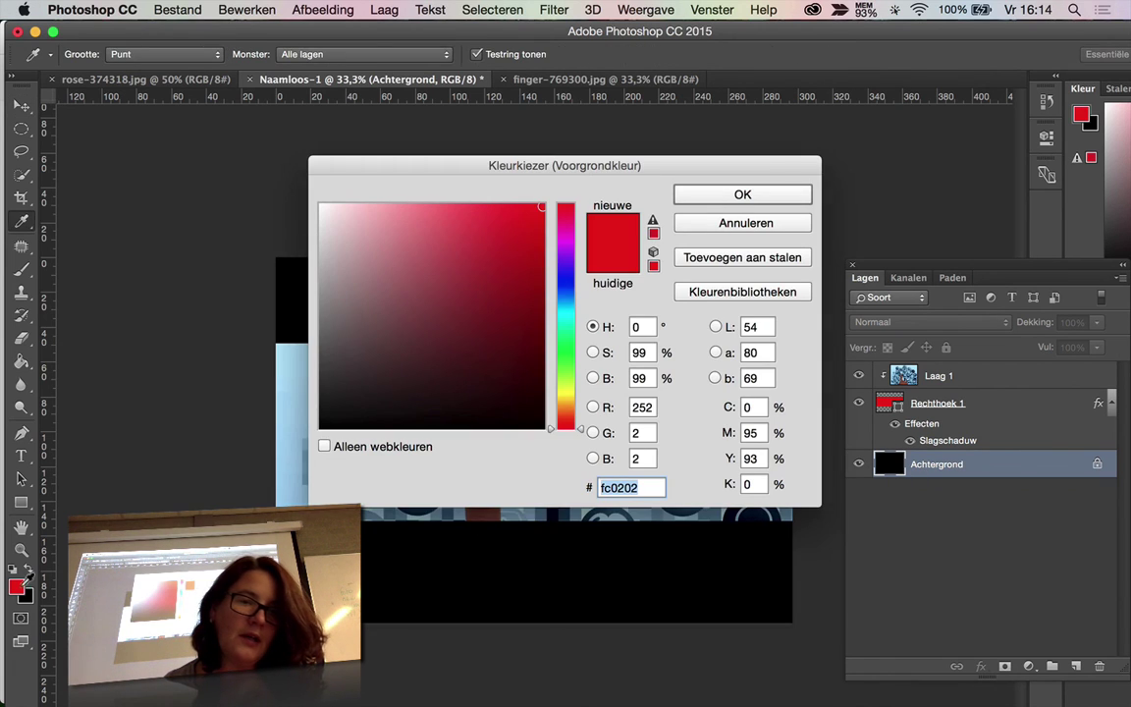
click(567, 313)
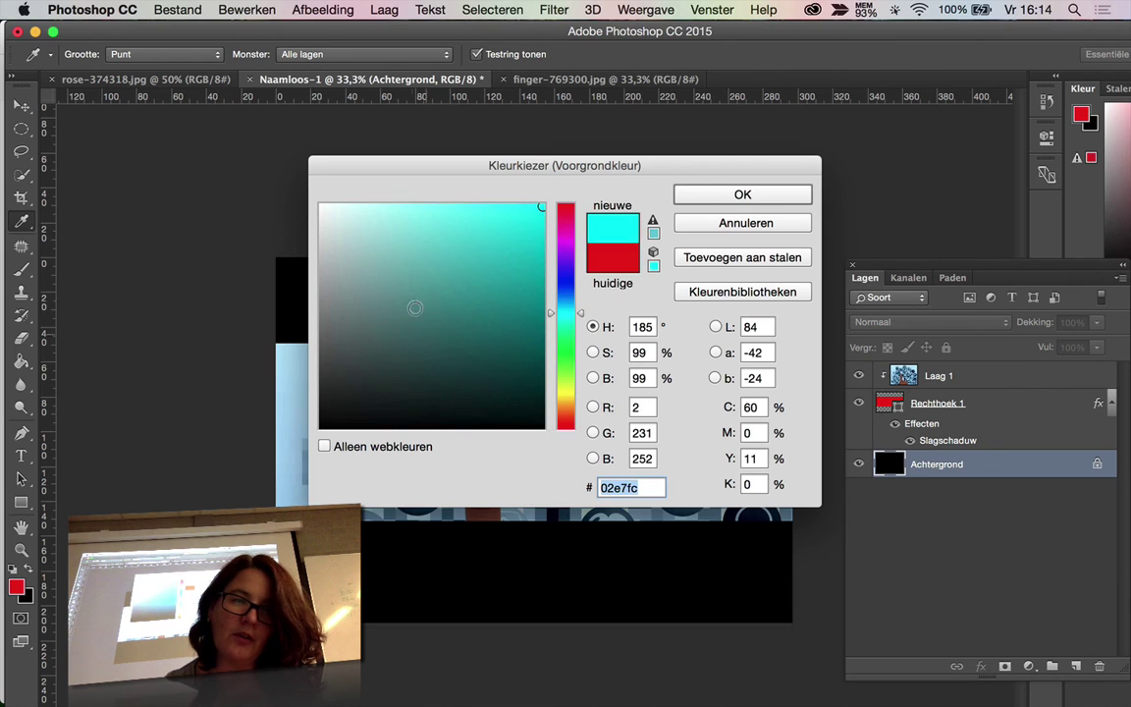
click(291, 417)
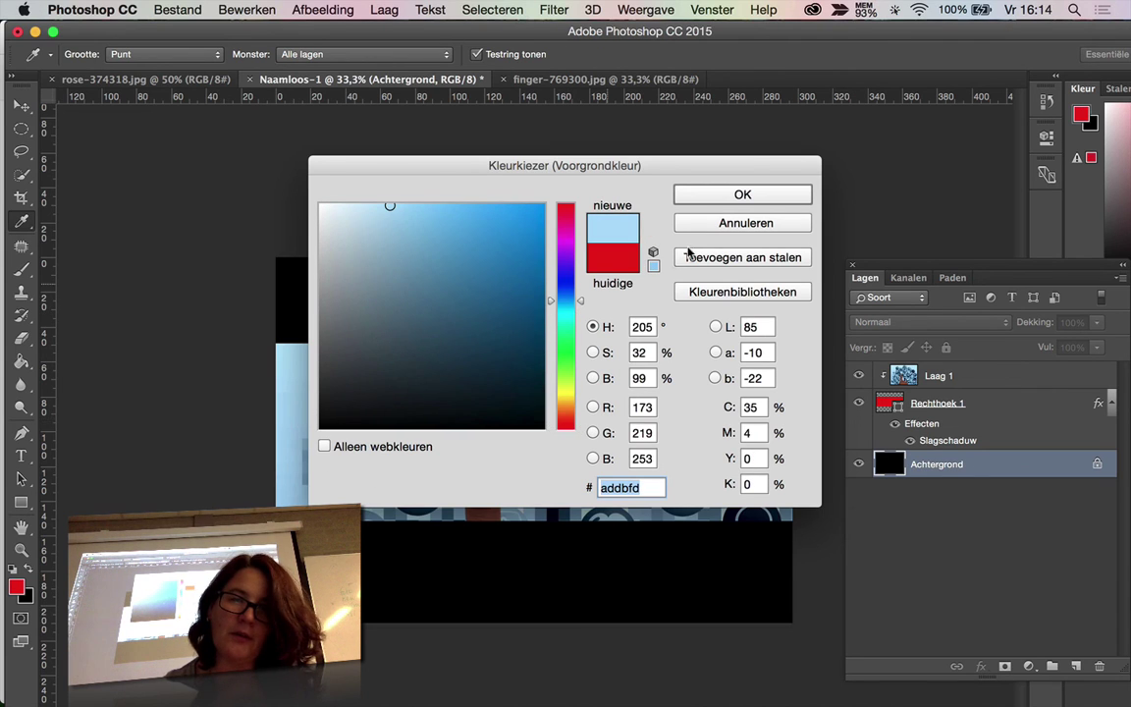
click(553, 517)
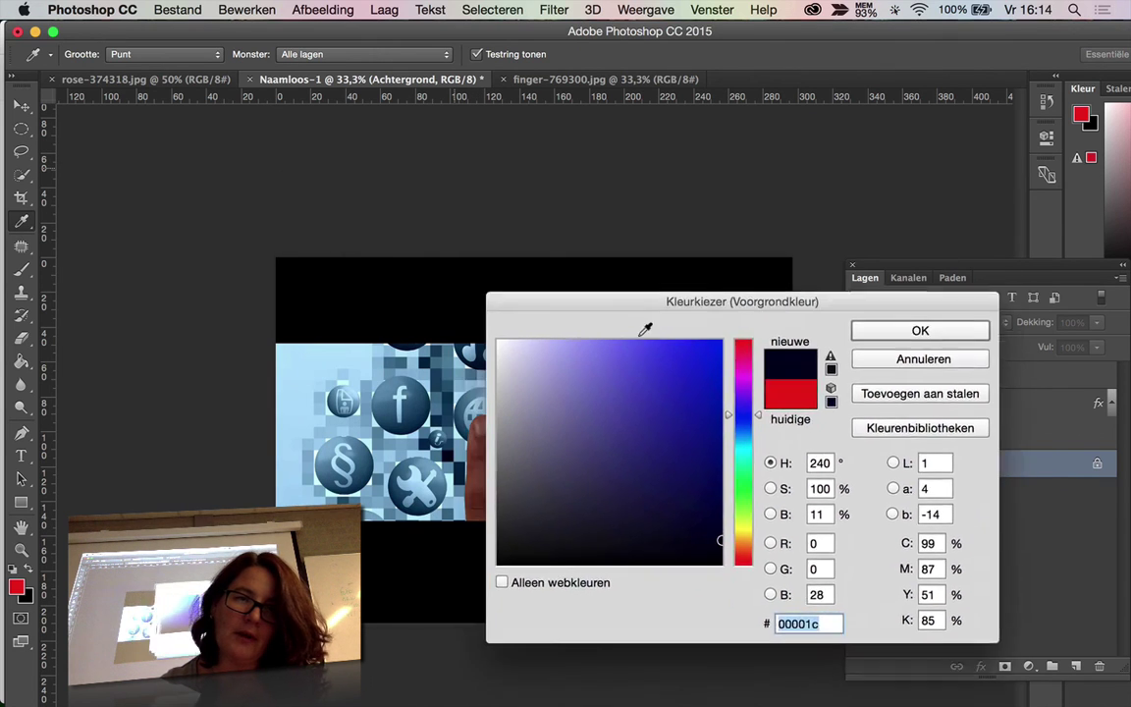
drag(454, 161, 614, 478)
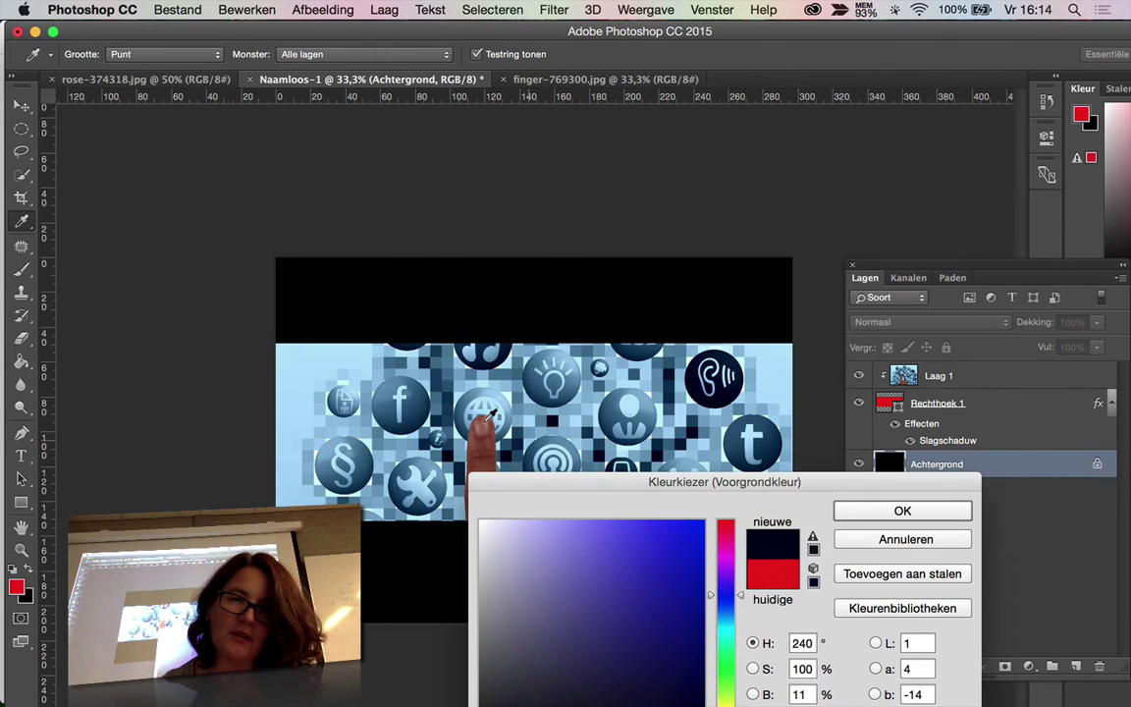
click(630, 442)
drag(782, 477, 507, 339)
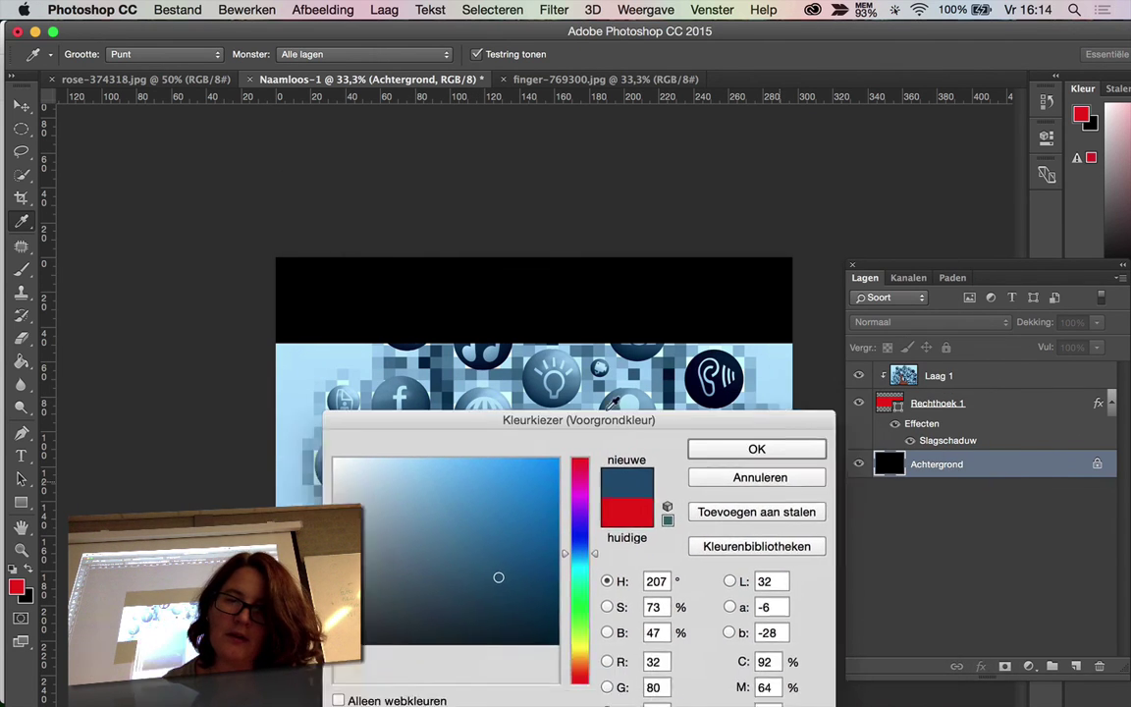
click(626, 374)
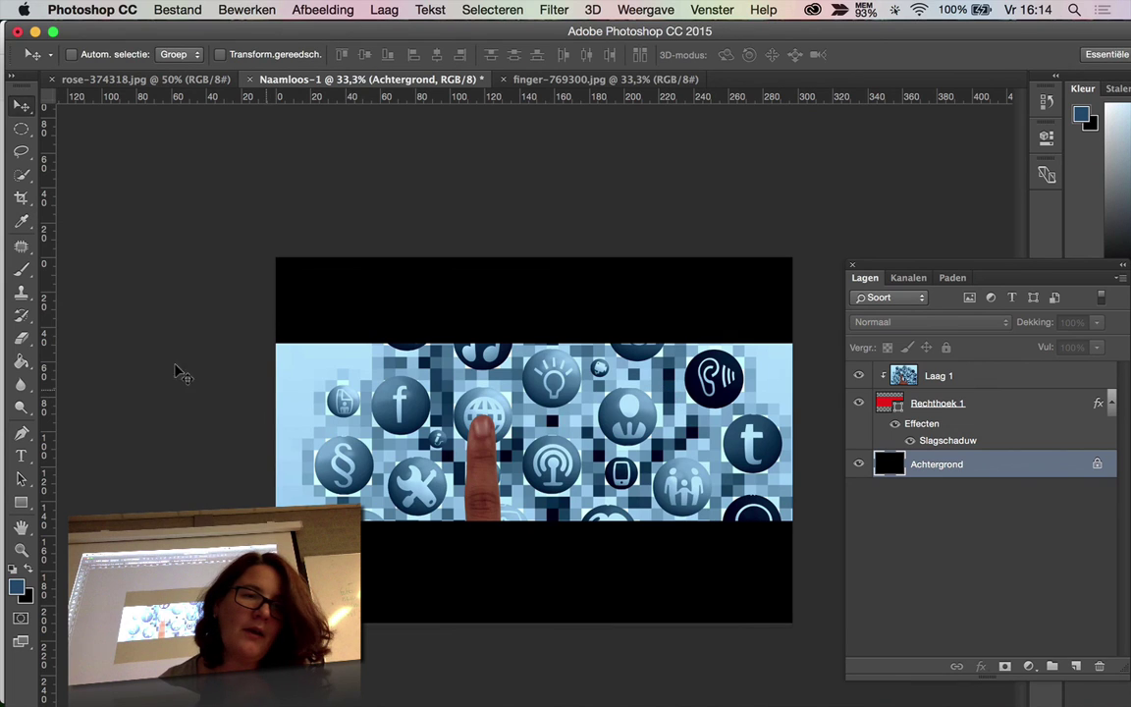
Paint-bucket the black background steel blue, then return to the Pixabay roses page.
click(21, 361)
click(481, 275)
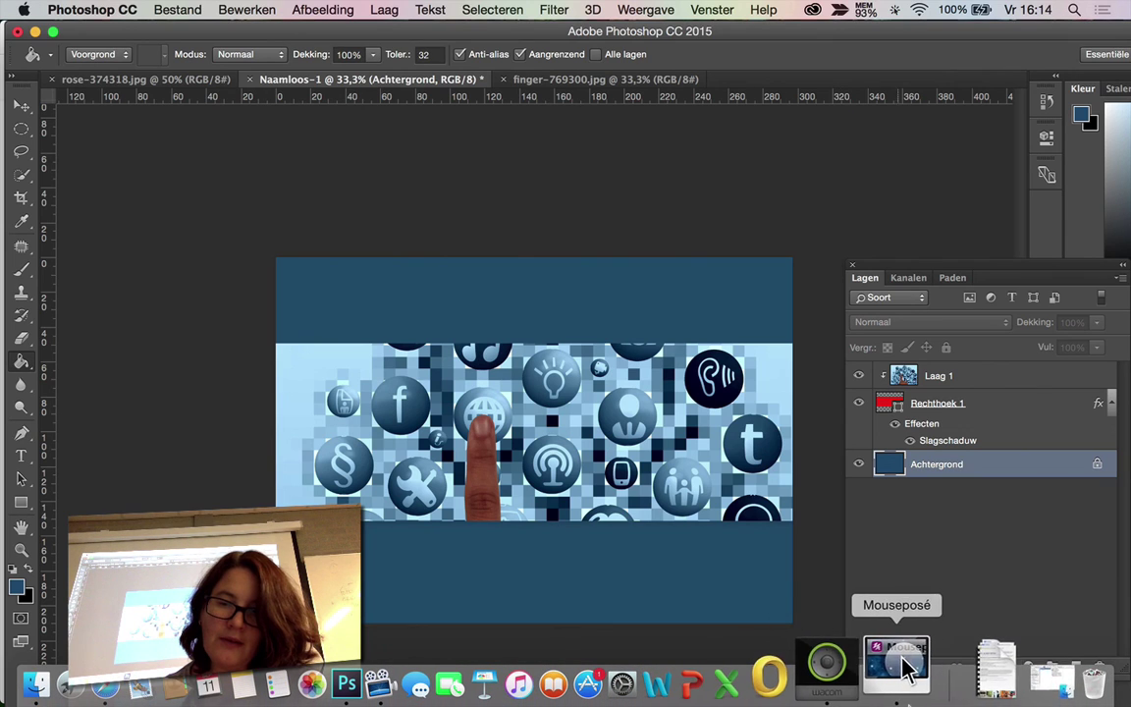
mouse_move(527, 677)
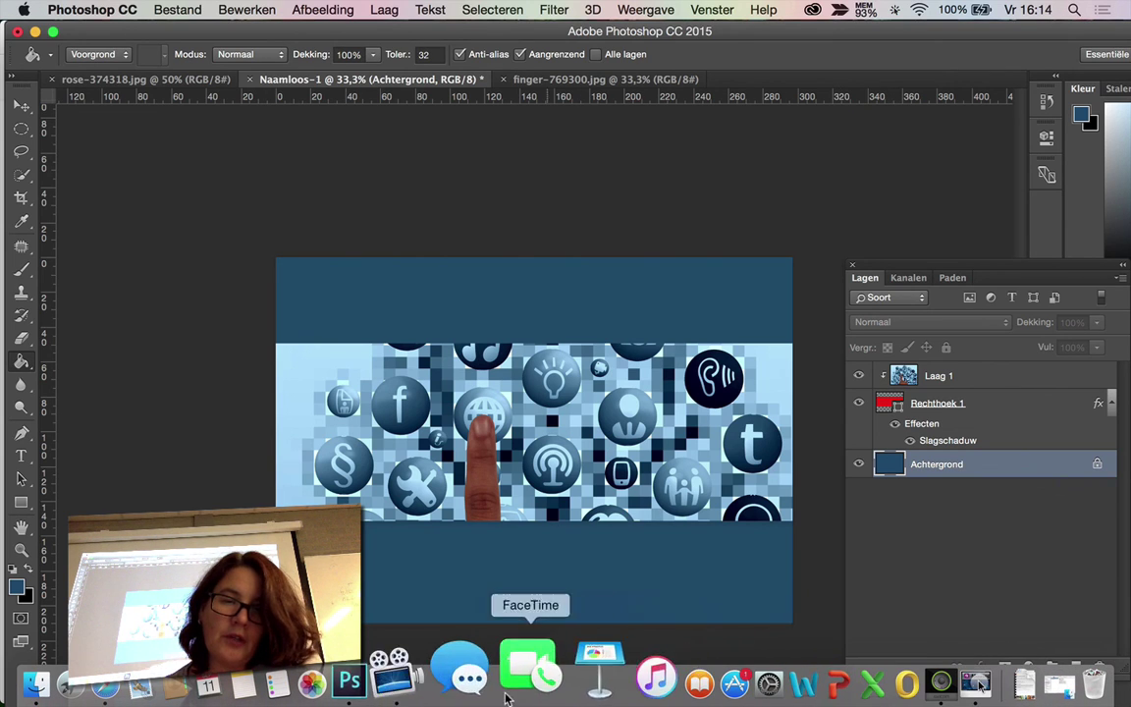
click(454, 669)
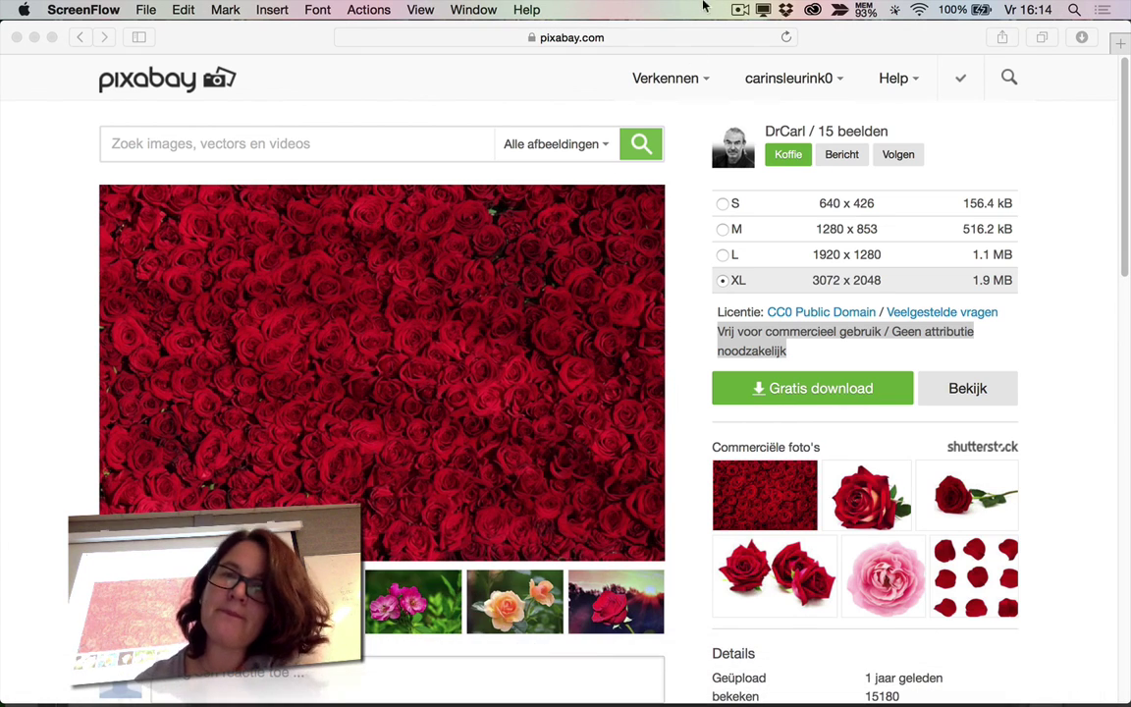